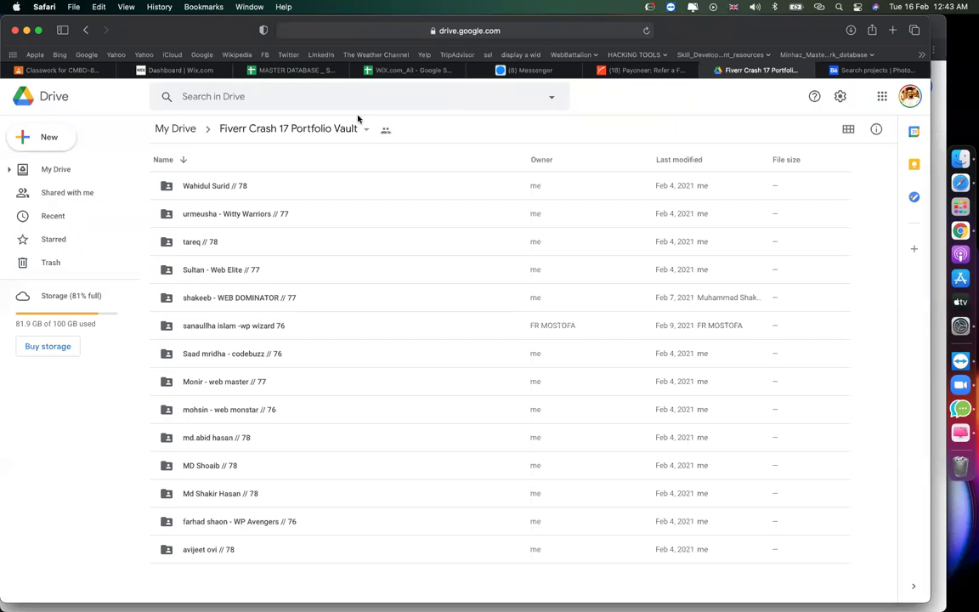
- Copy the sharing link of the Fiverr Crash 17 Portfolio Vault folder and close the sharing dialog
left_click(327, 136)
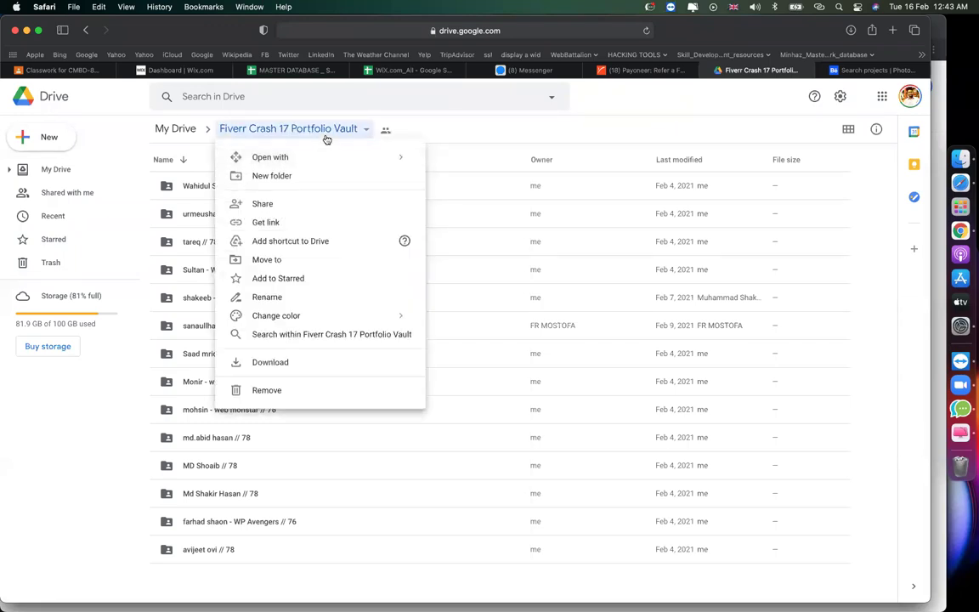
left_click(315, 208)
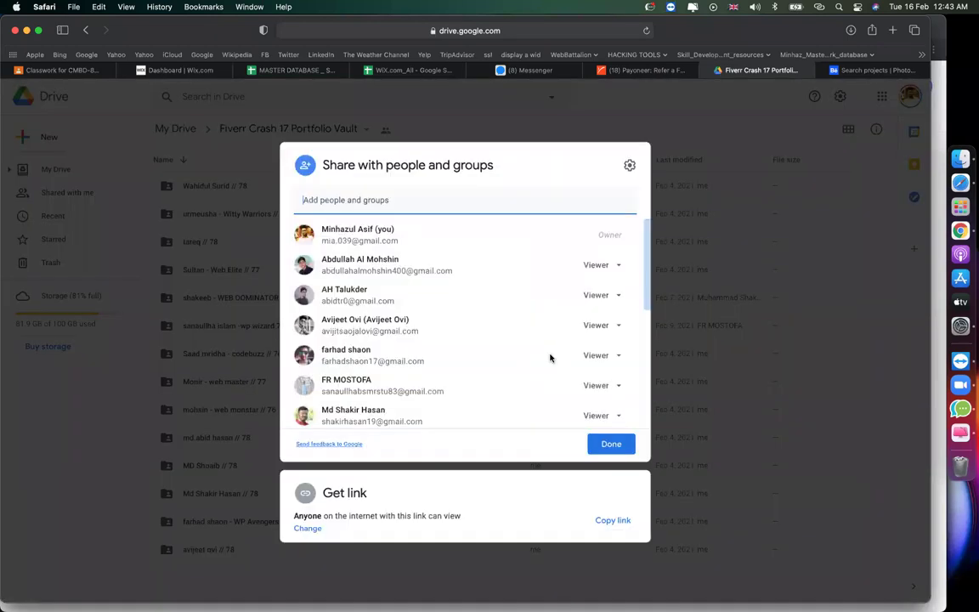
left_click(614, 521)
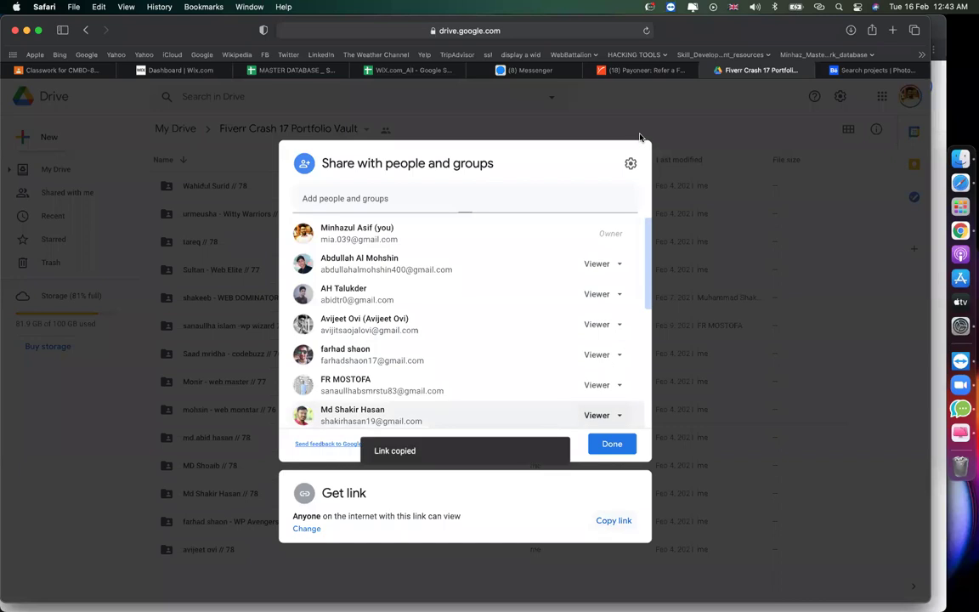
left_click(610, 444)
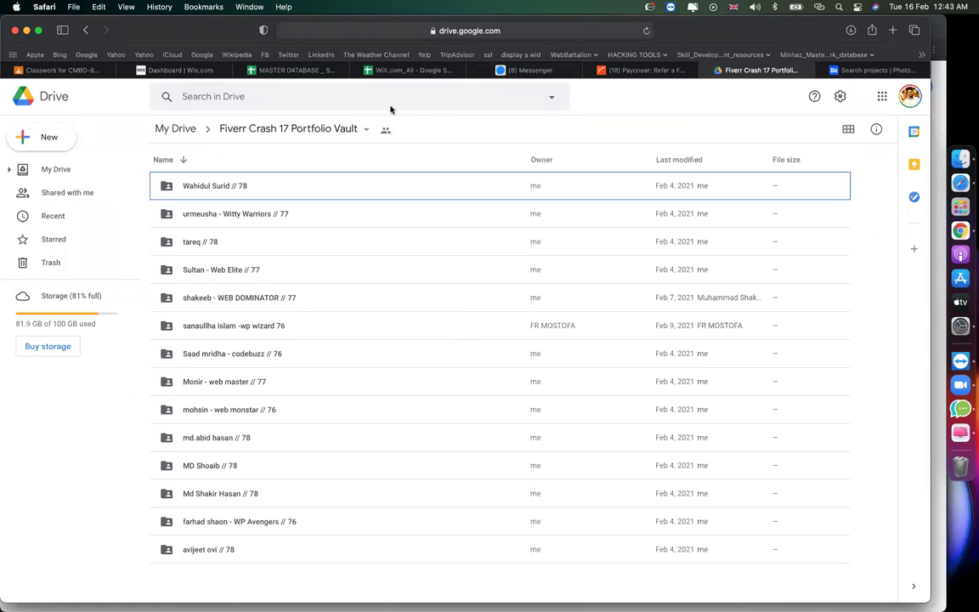
- Look inside the first folder listed in the portfolio vault and return to the vault
left_click(192, 189)
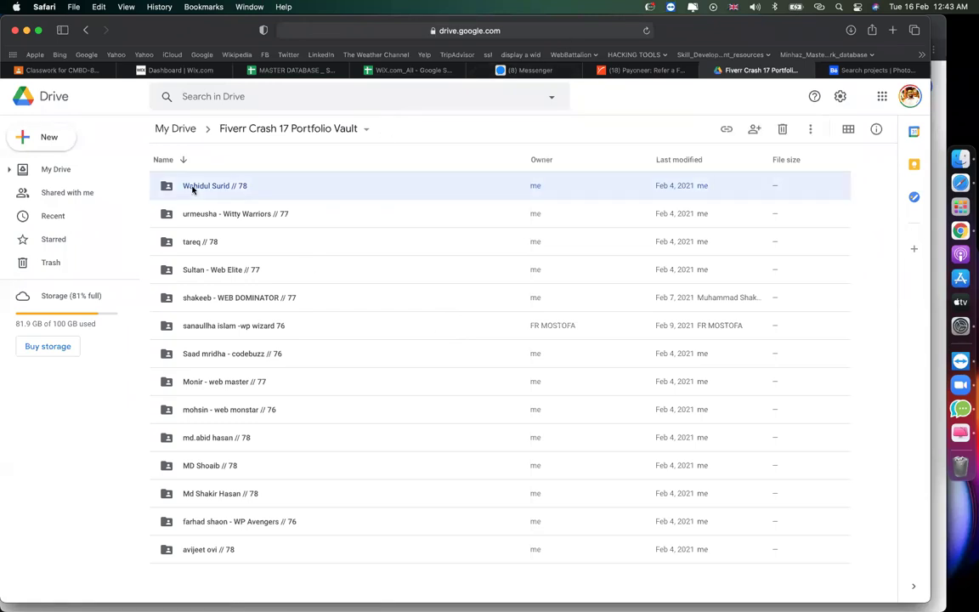
double_click(253, 192)
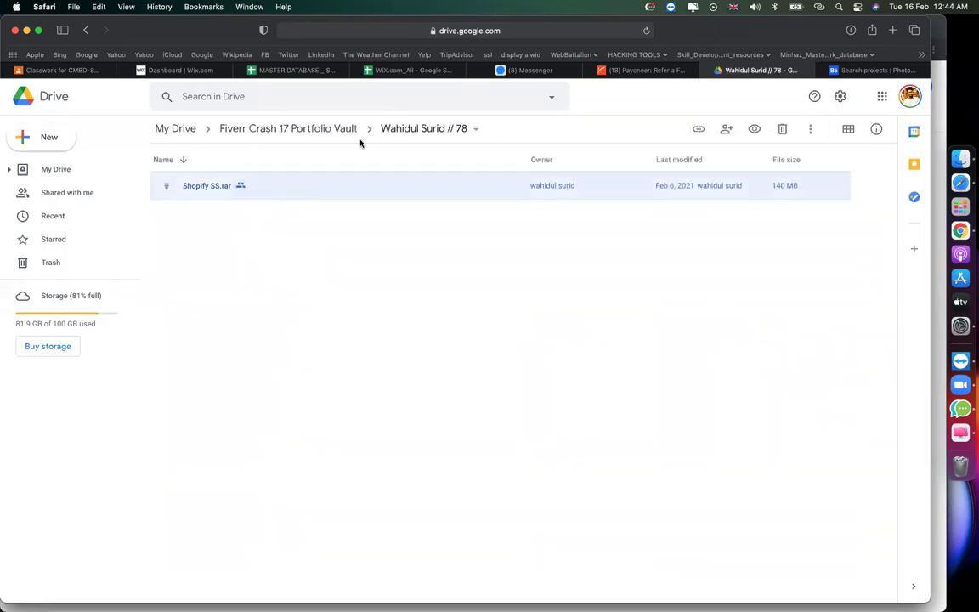
left_click(298, 129)
- Open the wedding folder through Witty Warriors // 77, OceanWP(Full site) and oceanwp
double_click(275, 219)
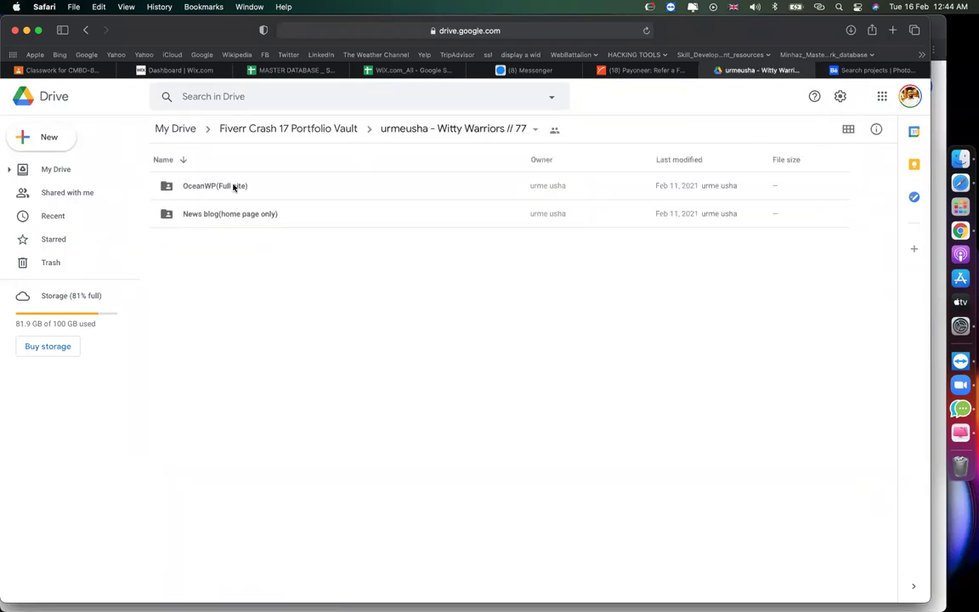
left_click(236, 187)
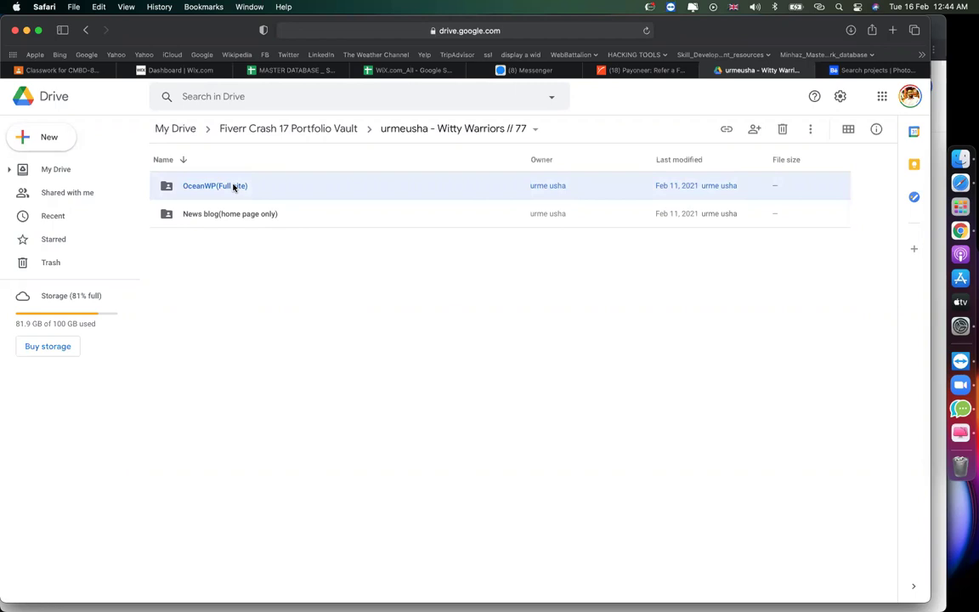
double_click(234, 187)
double_click(198, 189)
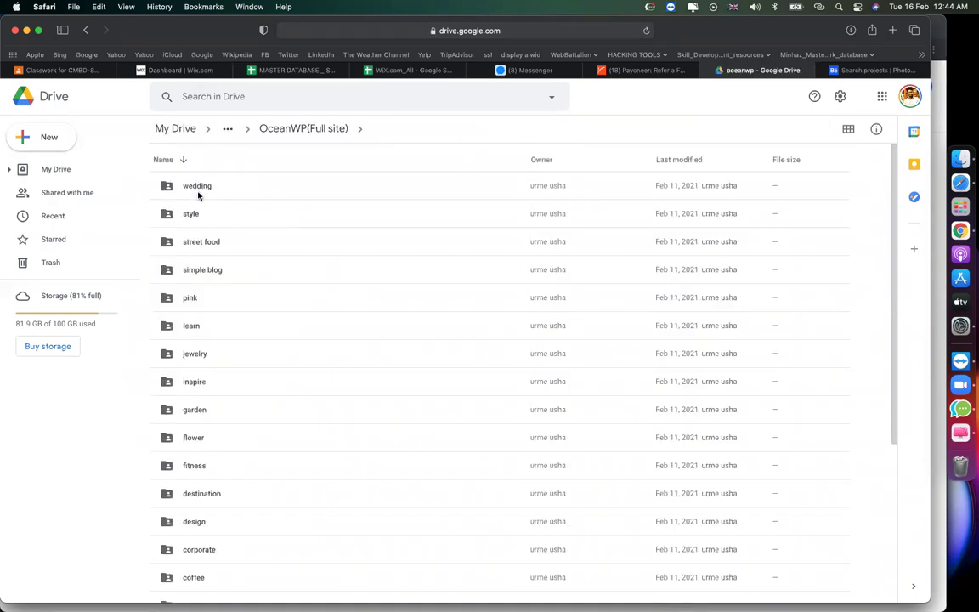
double_click(198, 189)
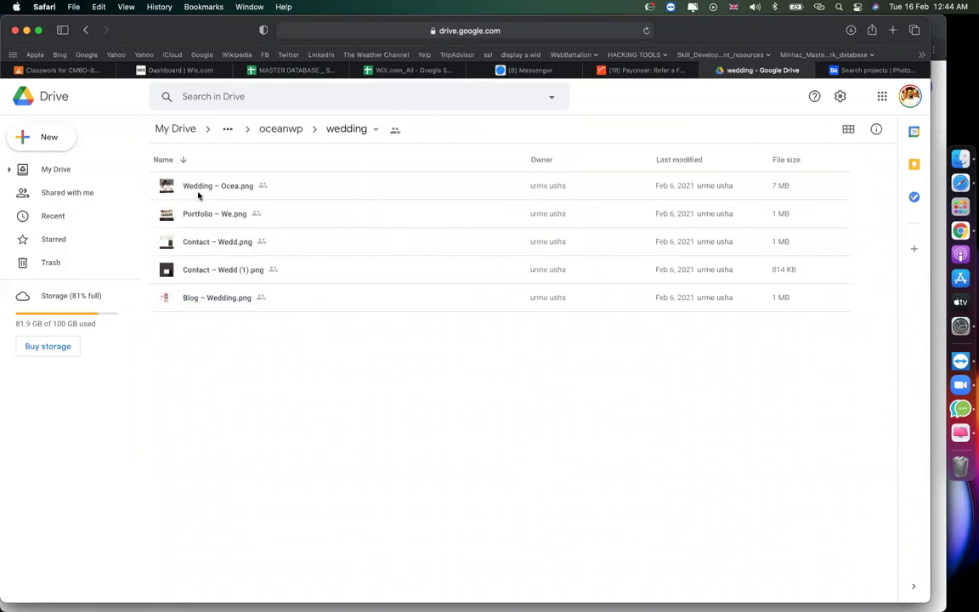
- Download the whole wedding folder from Drive
right_click(198, 196)
left_click(498, 394)
left_click(362, 140)
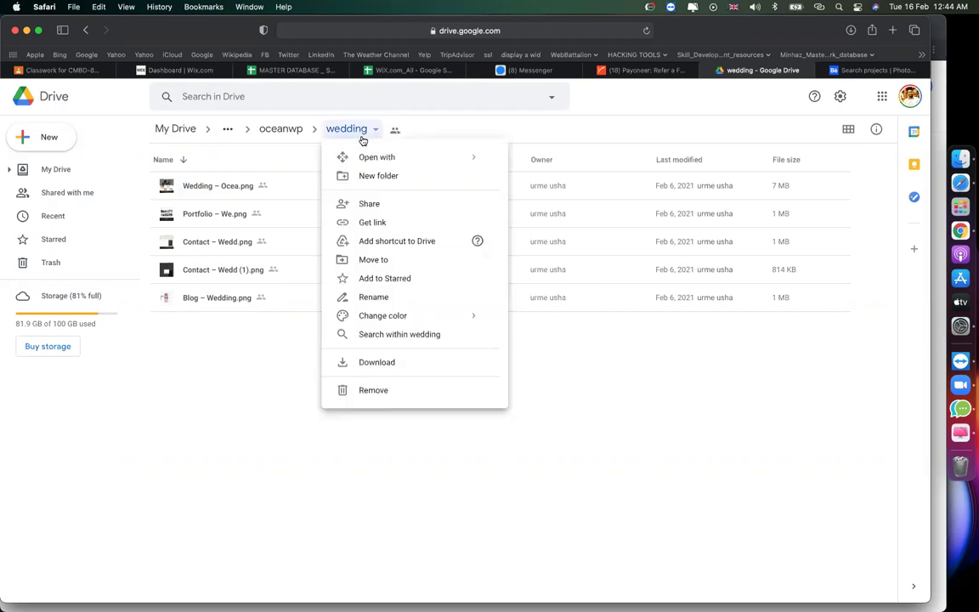
left_click(389, 366)
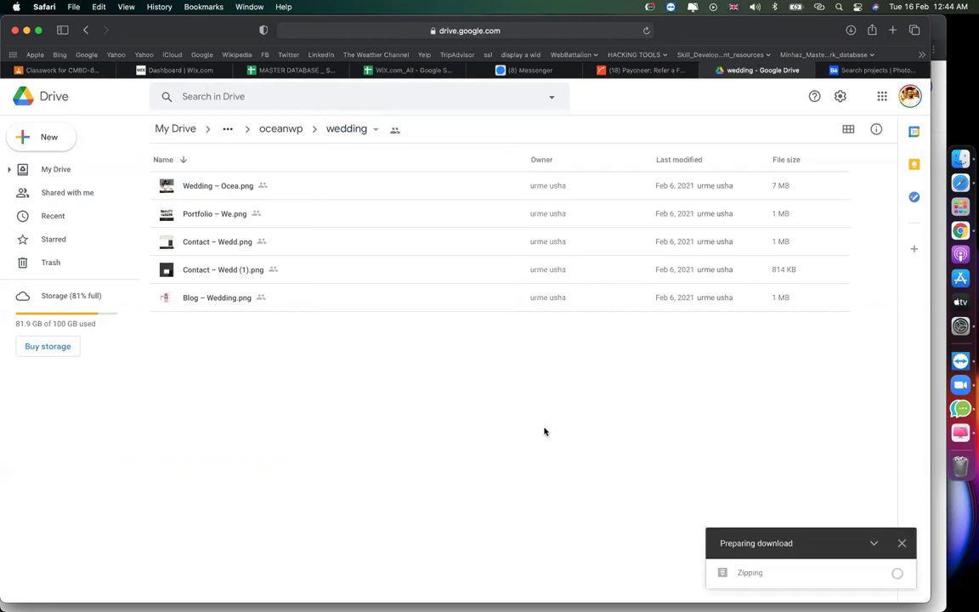
- Switch to Behance and log in with the saved account e-mail and account password
left_click(859, 74)
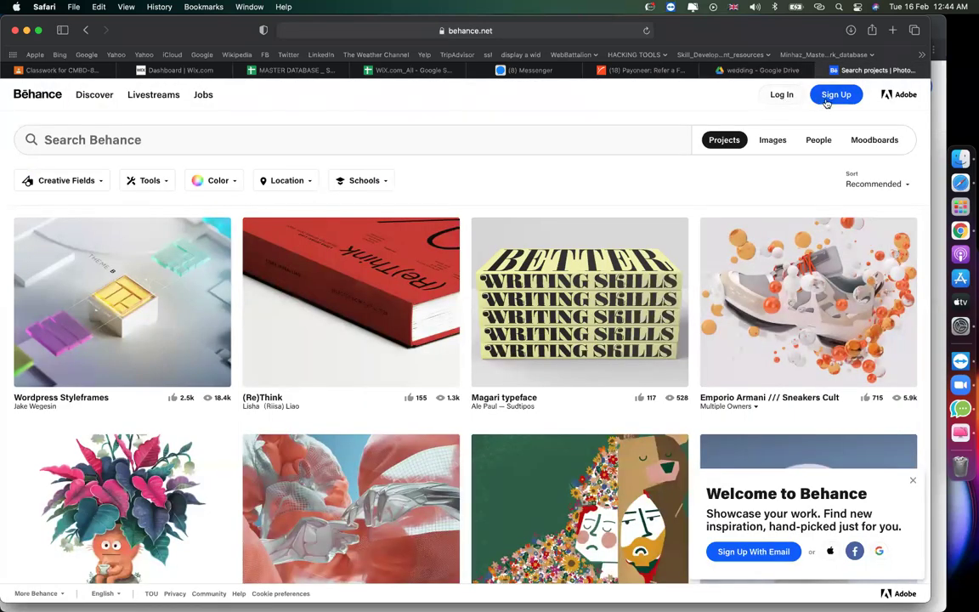
left_click(782, 96)
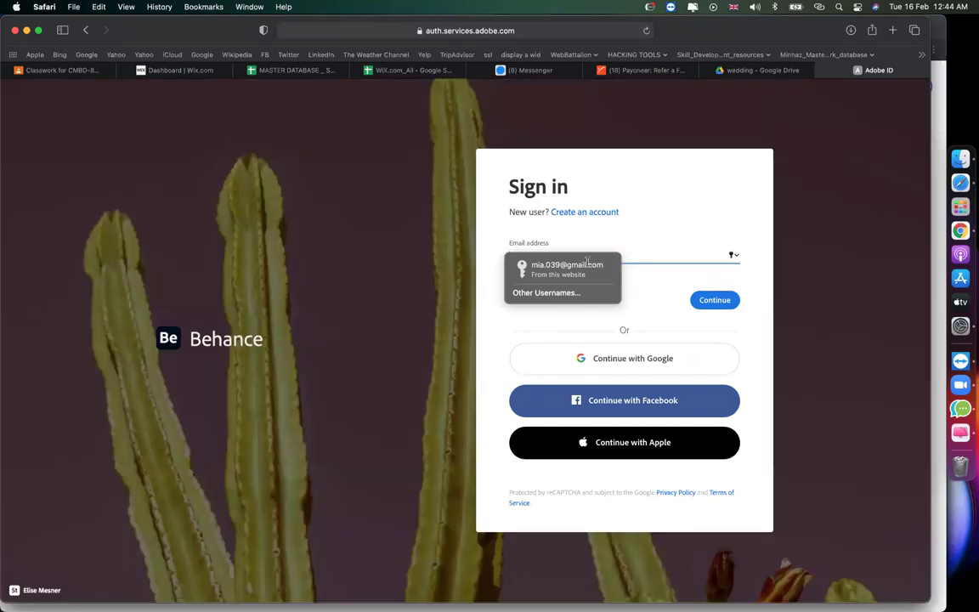
left_click(561, 268)
left_click(711, 307)
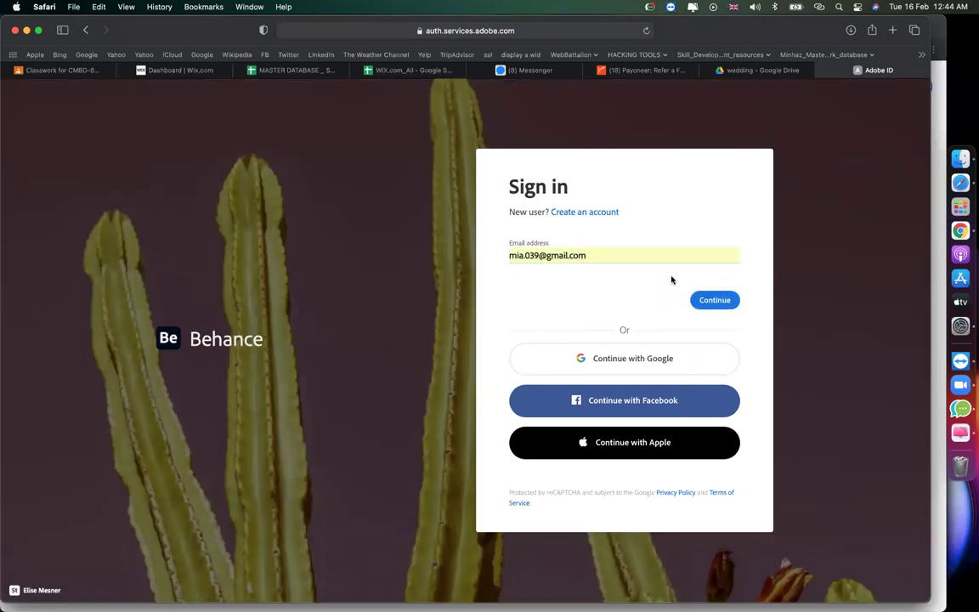
left_click(604, 319)
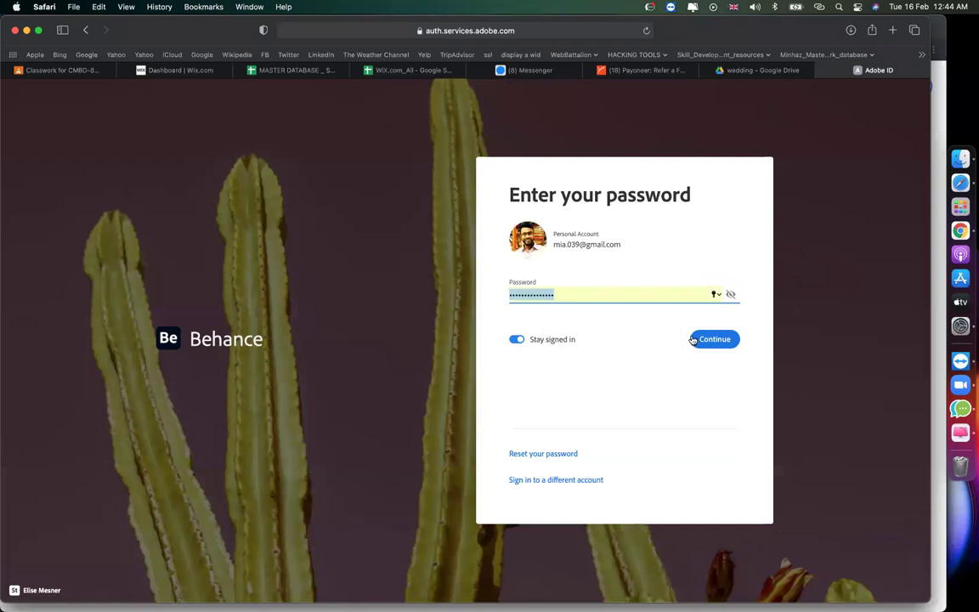
left_click(714, 340)
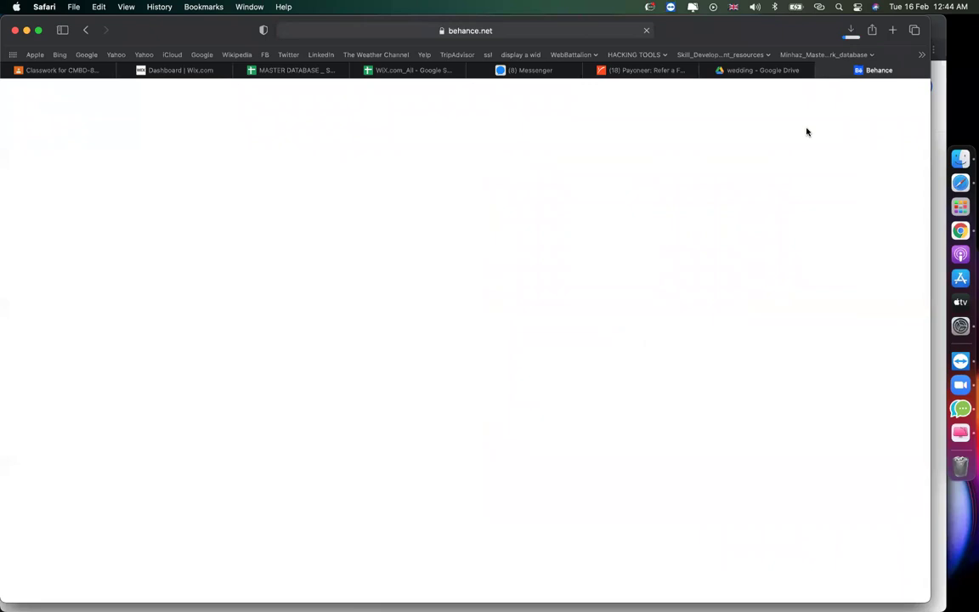
- Check the browser's download progress and examine the Behance profile's bio, work experience, portfolio items, skill sets and certificates
left_click(852, 38)
left_click(852, 38)
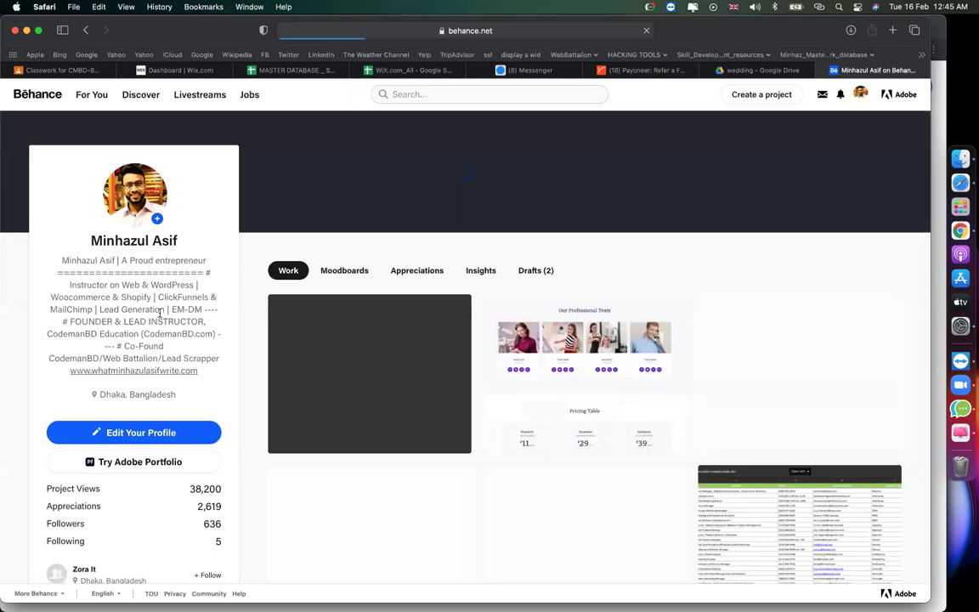
scroll(82, 334, "down", 2)
left_click_drag(57, 205, 110, 265)
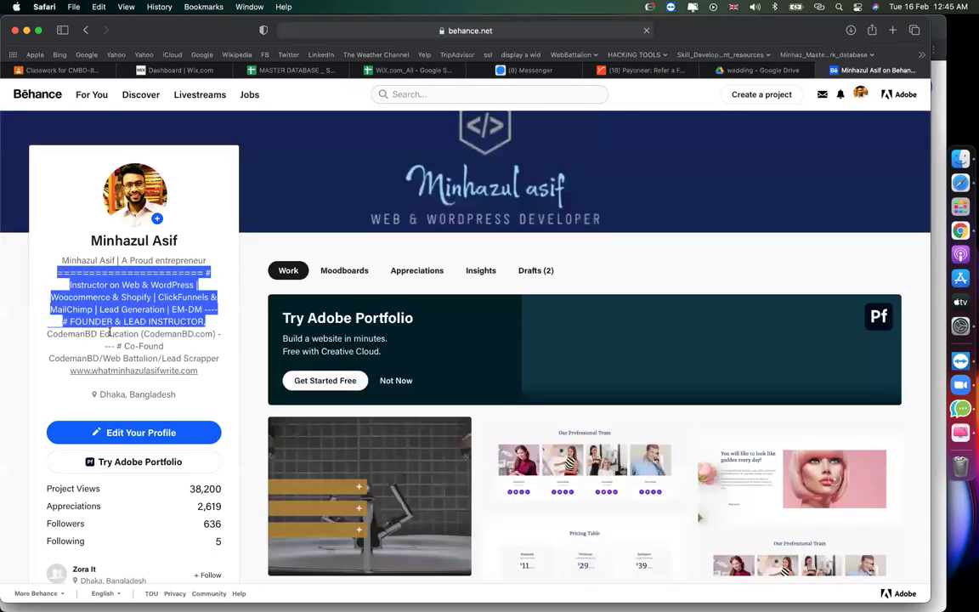
scroll(110, 393, "down", 5)
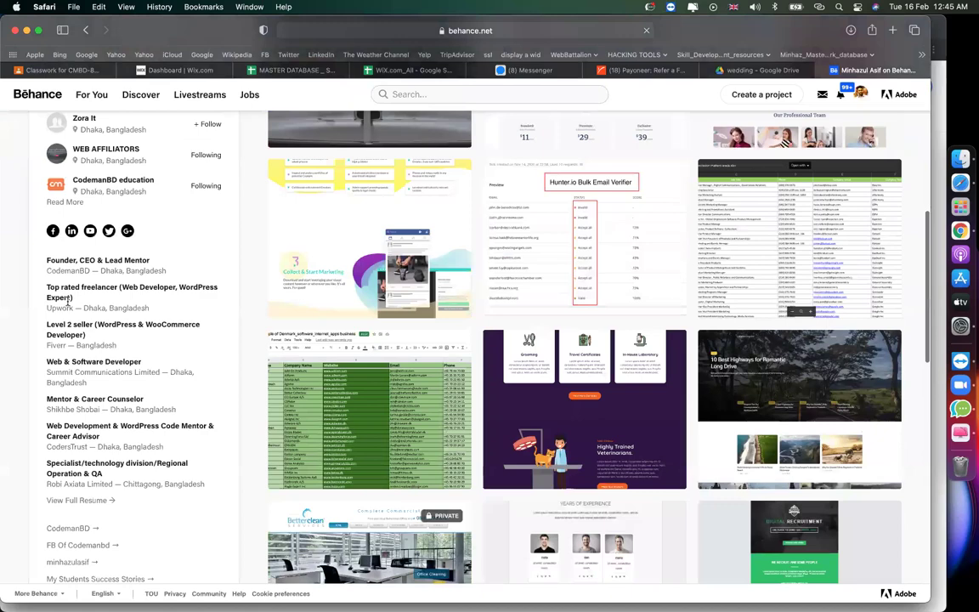
scroll(64, 382, "down", 4)
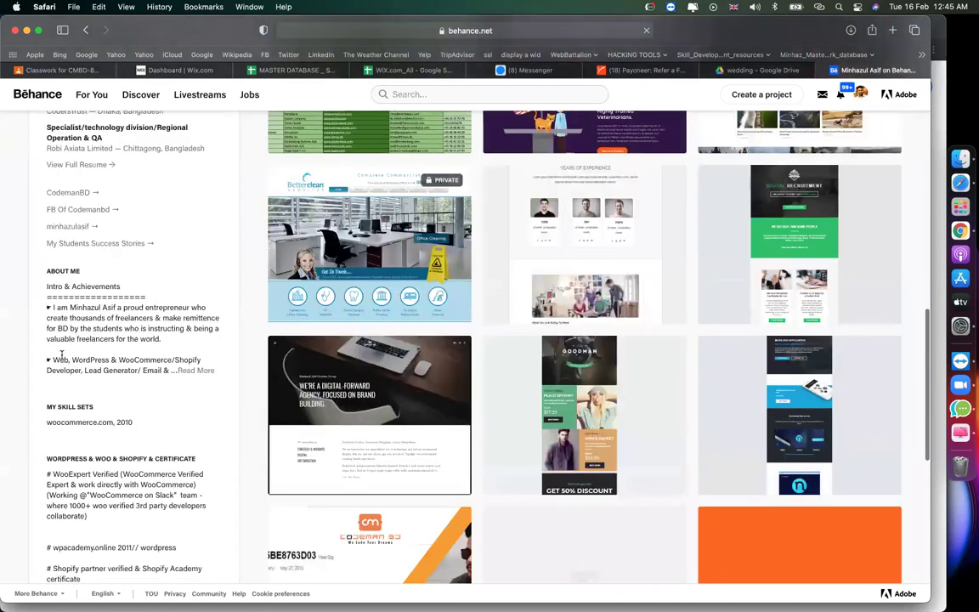
scroll(61, 356, "down", 3)
left_click_drag(54, 198, 109, 328)
scroll(111, 256, "down", 2)
scroll(110, 328, "up", 3)
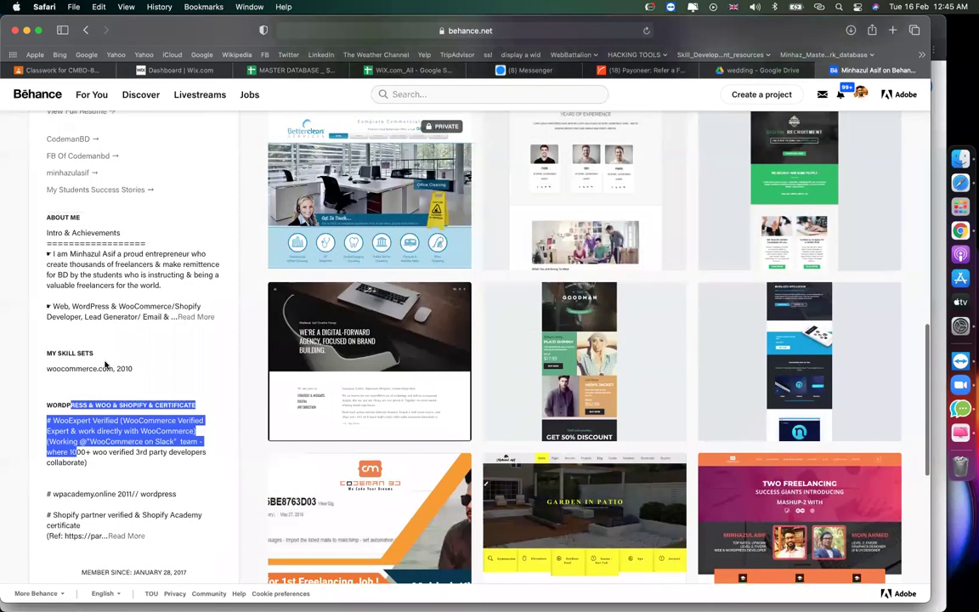
scroll(105, 364, "up", 10)
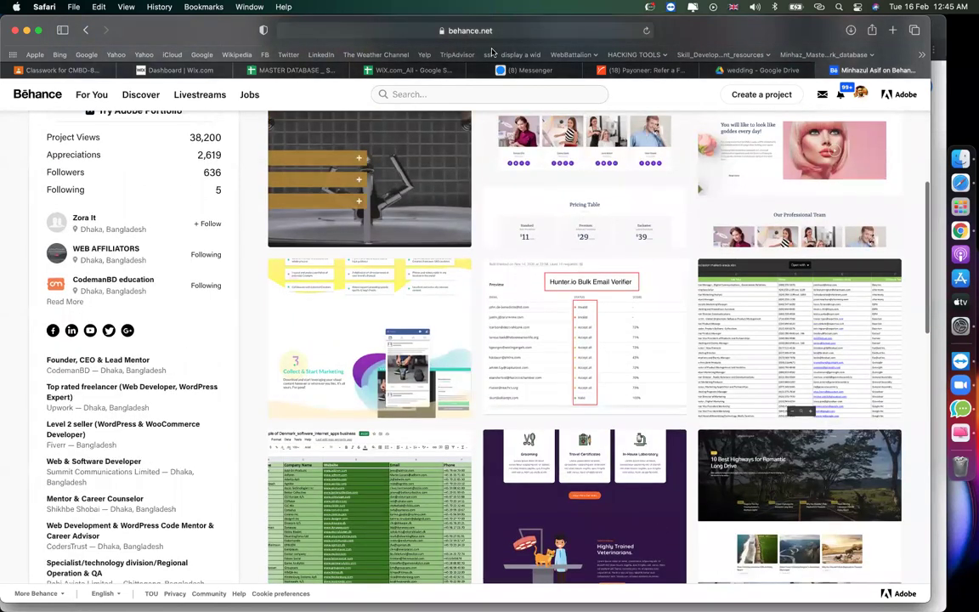
- Show the Behance profile's full web address and return to the start of the profile page
left_click(478, 36)
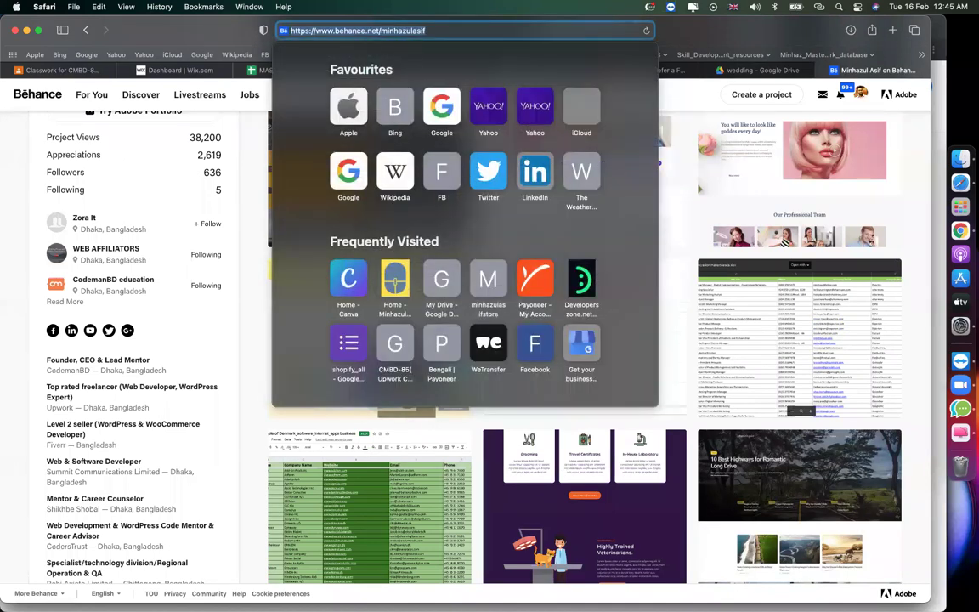
key("Escape")
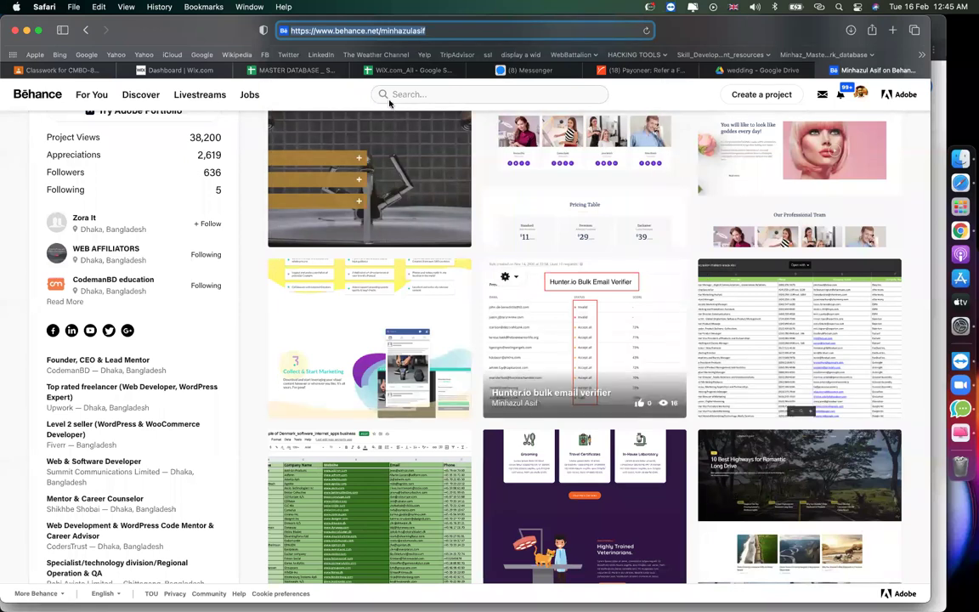
scroll(476, 310, "up", 5)
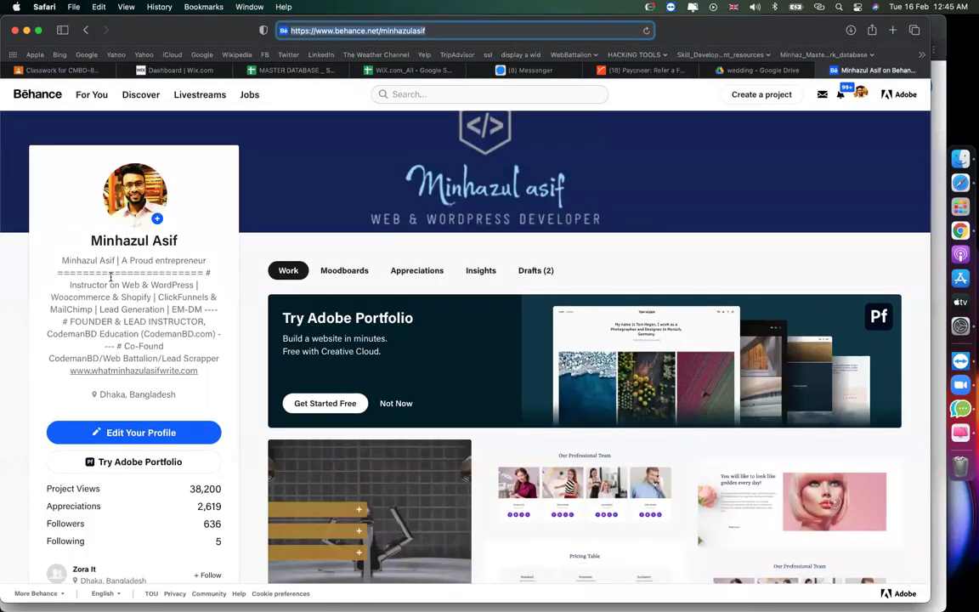
left_click(716, 257)
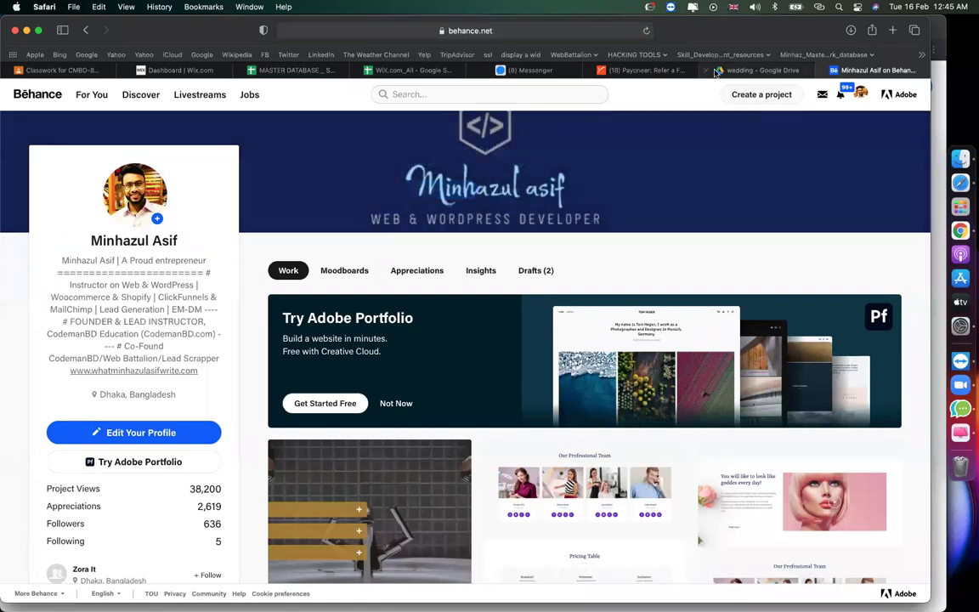
- Search Drive for "behnace" and open the Behance Portfolio Upload spreadsheet
key("ctrl+shift+Tab")
left_click(318, 95)
type("behnace")
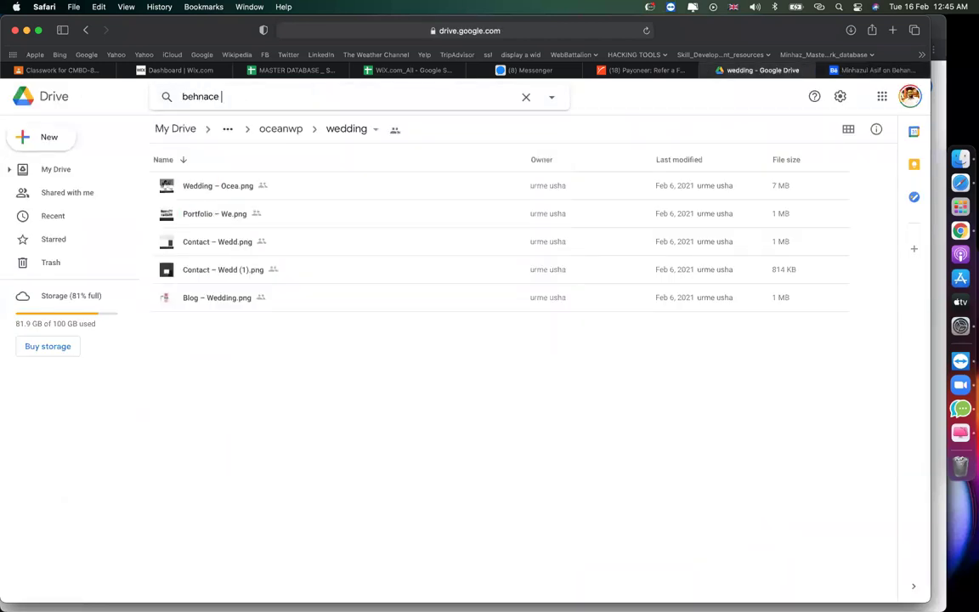
key("Return")
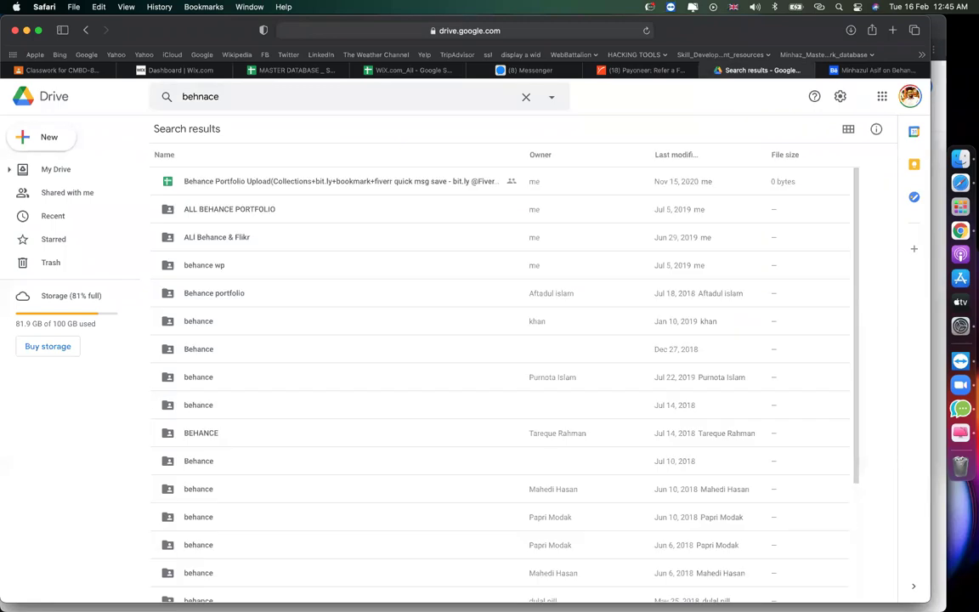
double_click(258, 179)
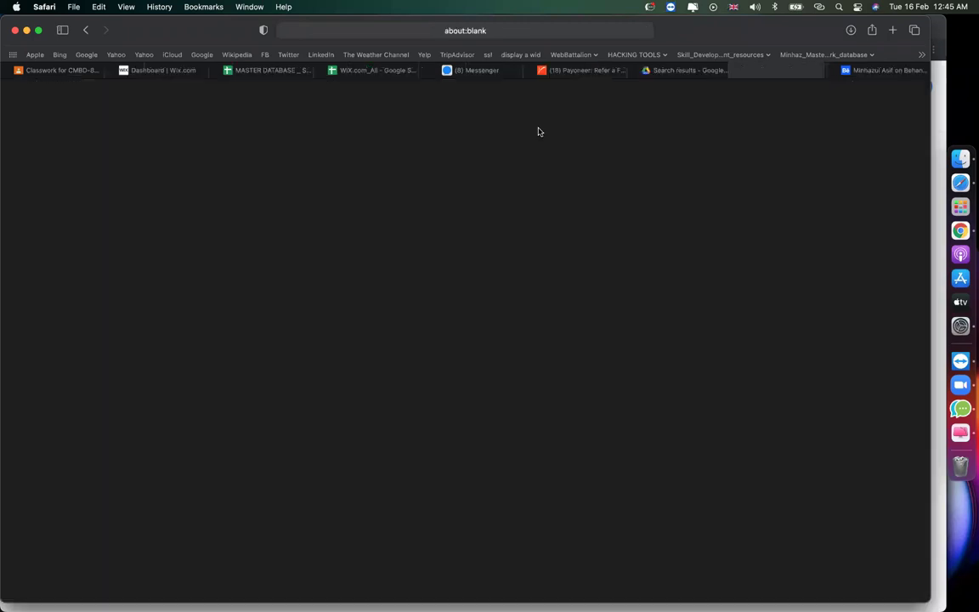
- Review the sheet's opening instructions on signing up to Behance and creating a project
left_click(593, 32)
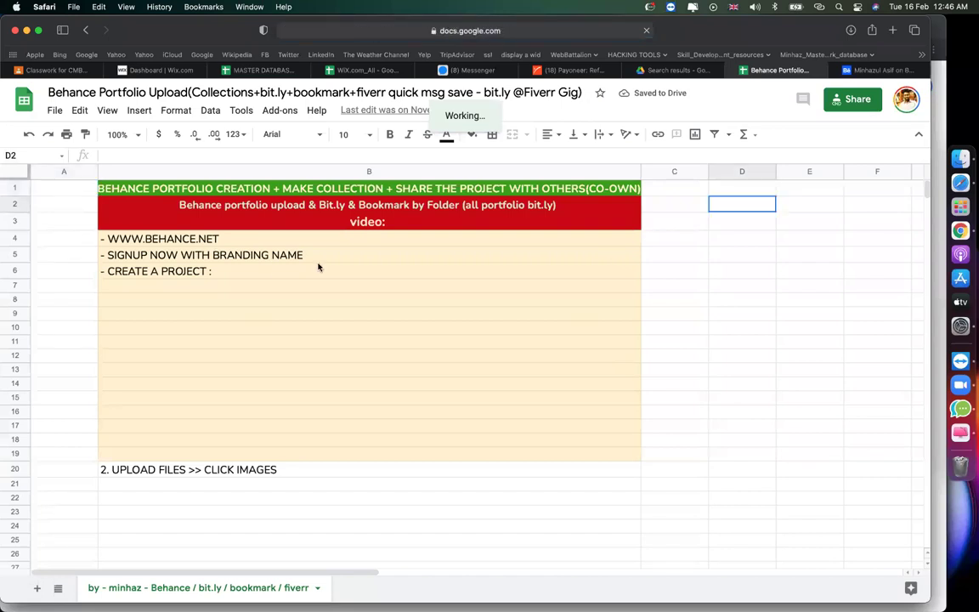
left_click(229, 274)
left_click(739, 356)
left_click(766, 261)
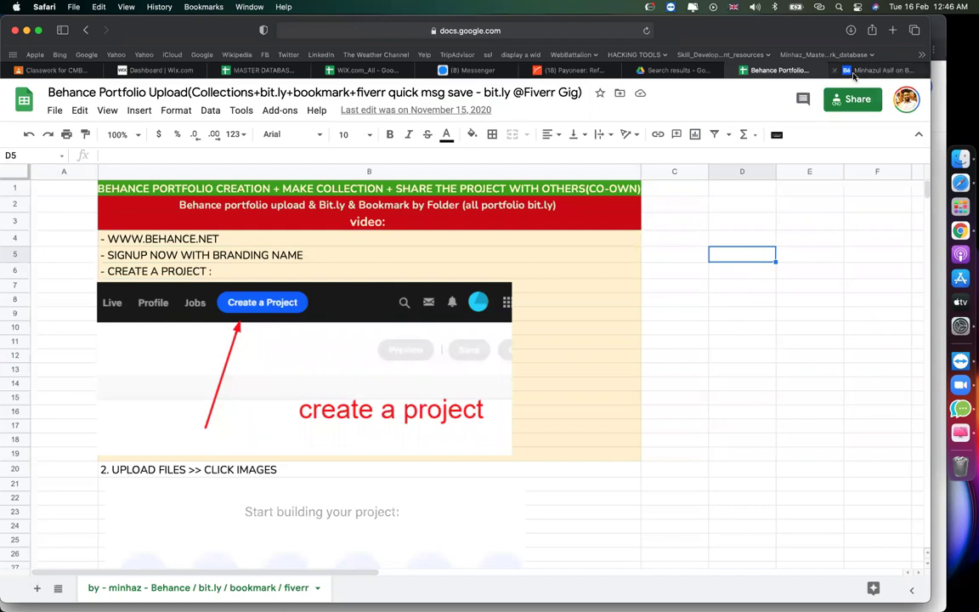
- Switch back to the Behance profile and start creating a new project
key("ctrl+Tab")
left_click(762, 94)
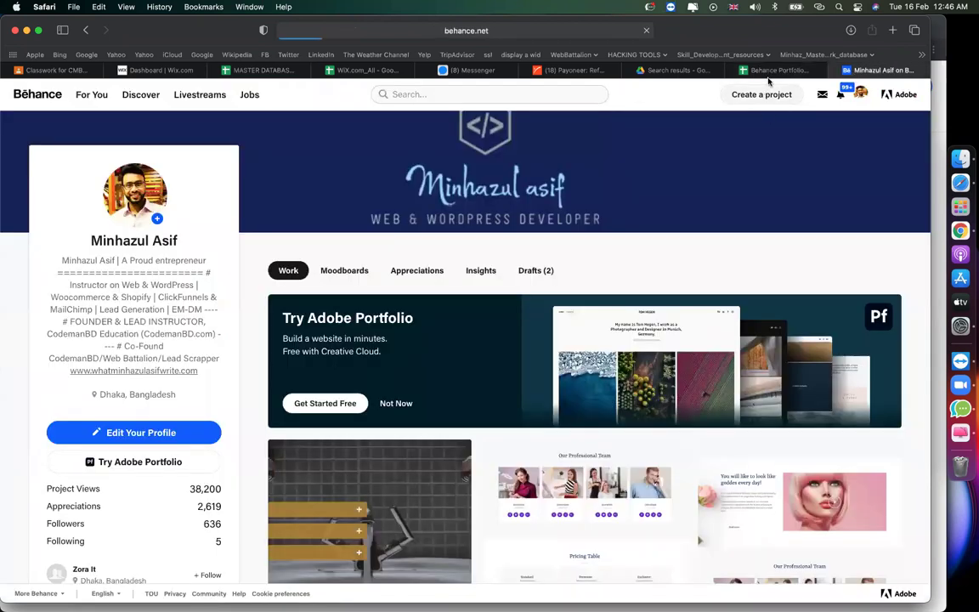
- Return to the instruction sheet and read the step on uploading image files
left_click(770, 70)
scroll(535, 307, "down", 3)
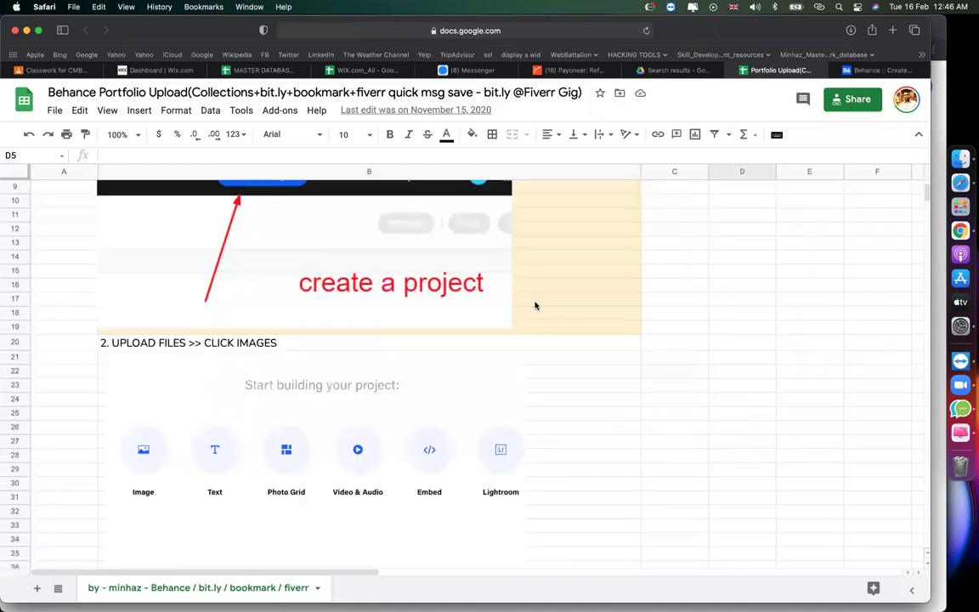
scroll(370, 333, "down", 3)
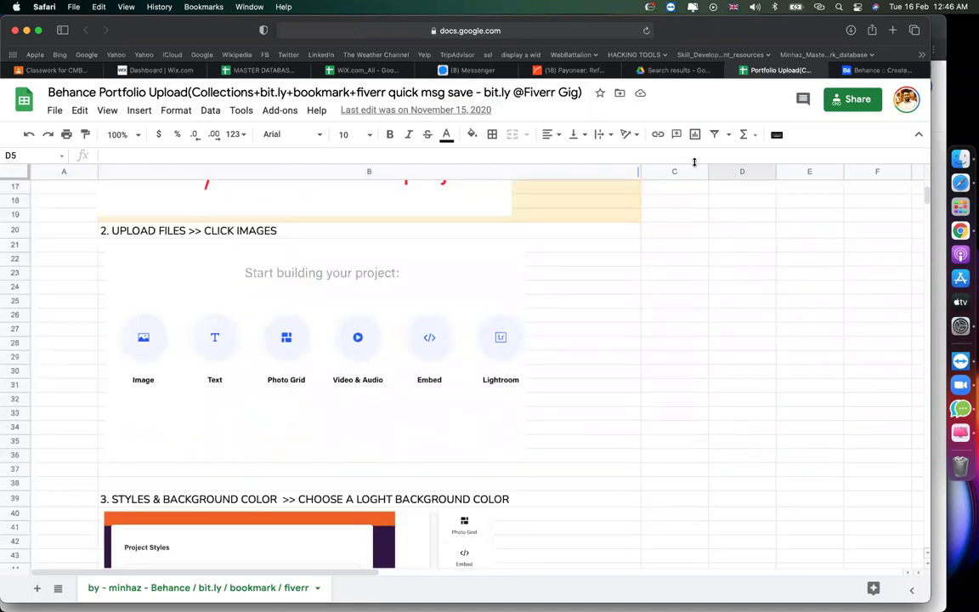
- Return to the wedding folder in Drive and open its parent folder, Fiverr Crash 17 Portfolio Vault
left_click(876, 71)
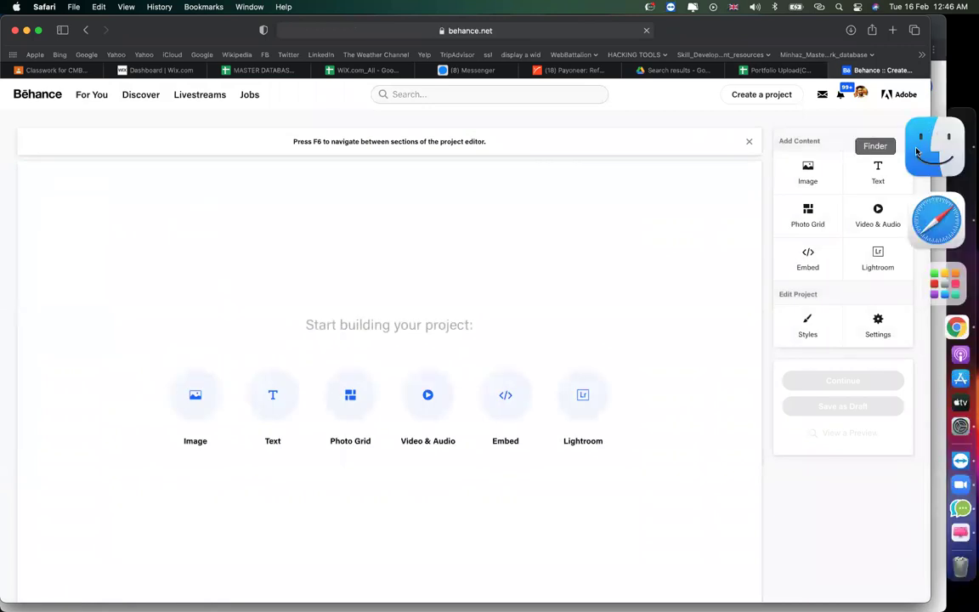
mouse_move(861, 93)
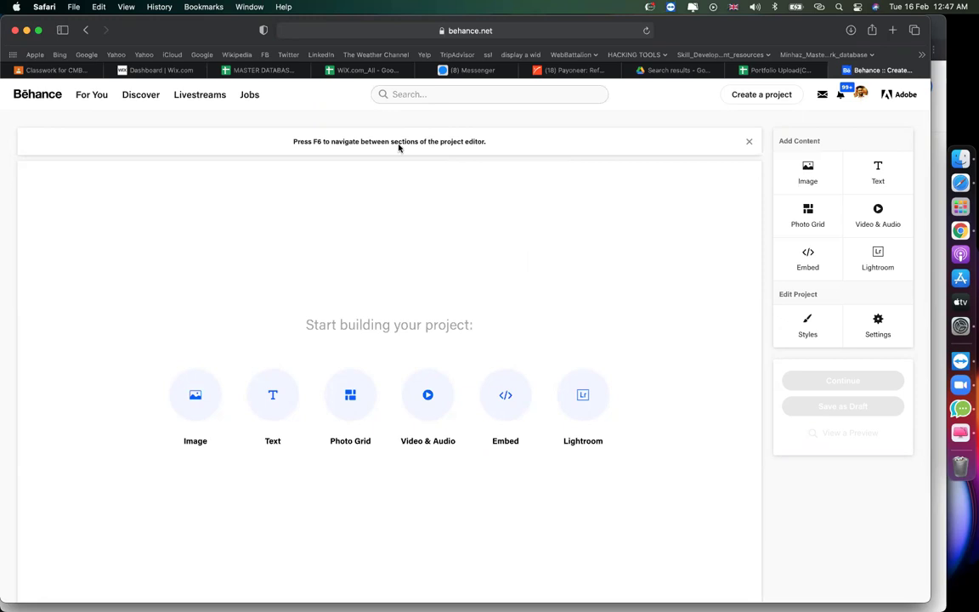
left_click(672, 69)
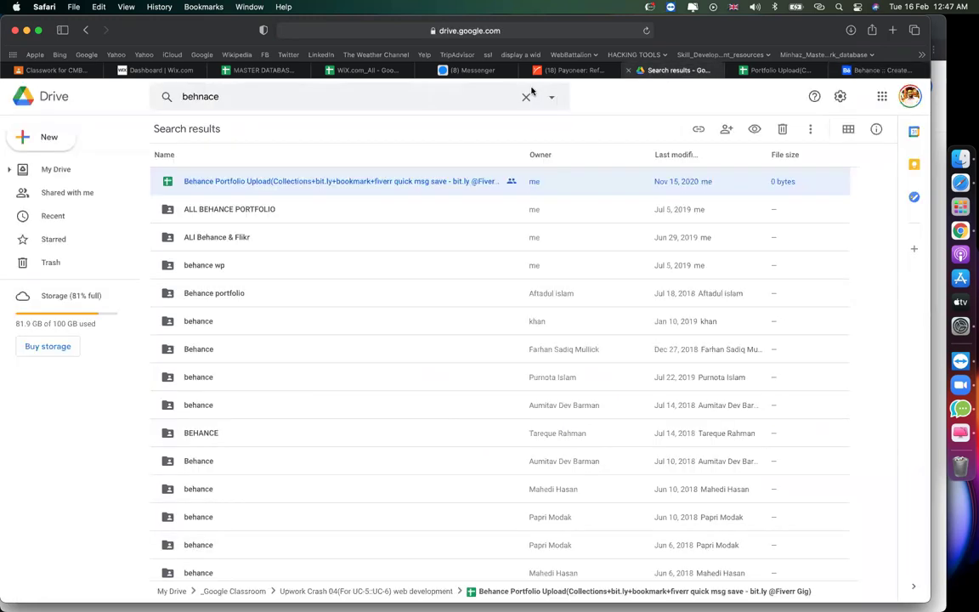
left_click(87, 30)
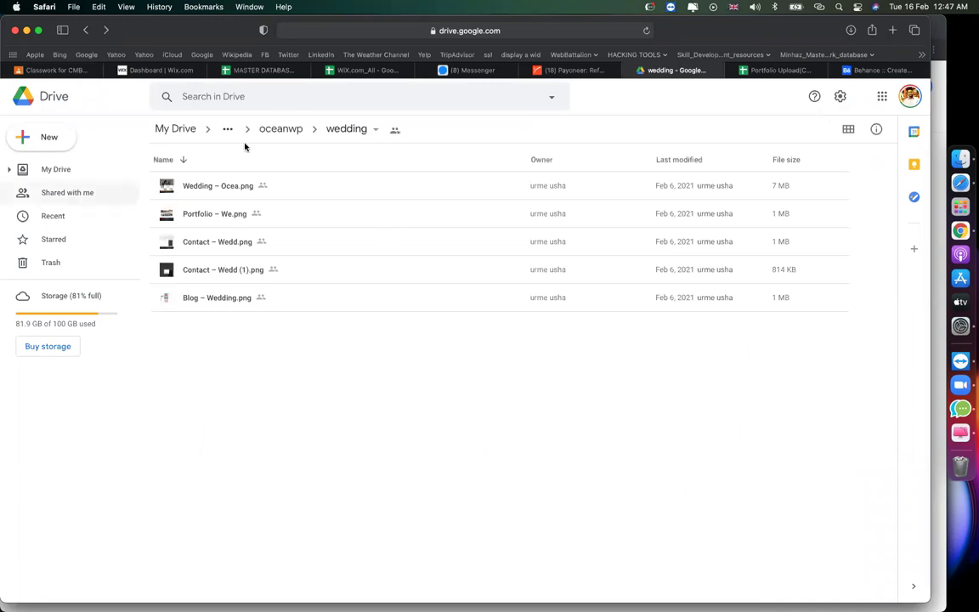
left_click(227, 128)
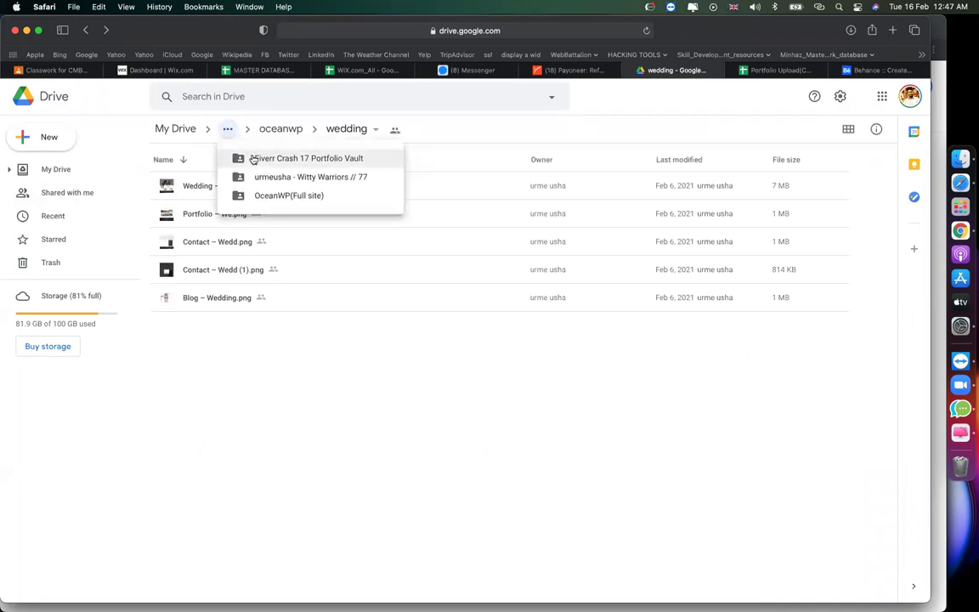
left_click(253, 158)
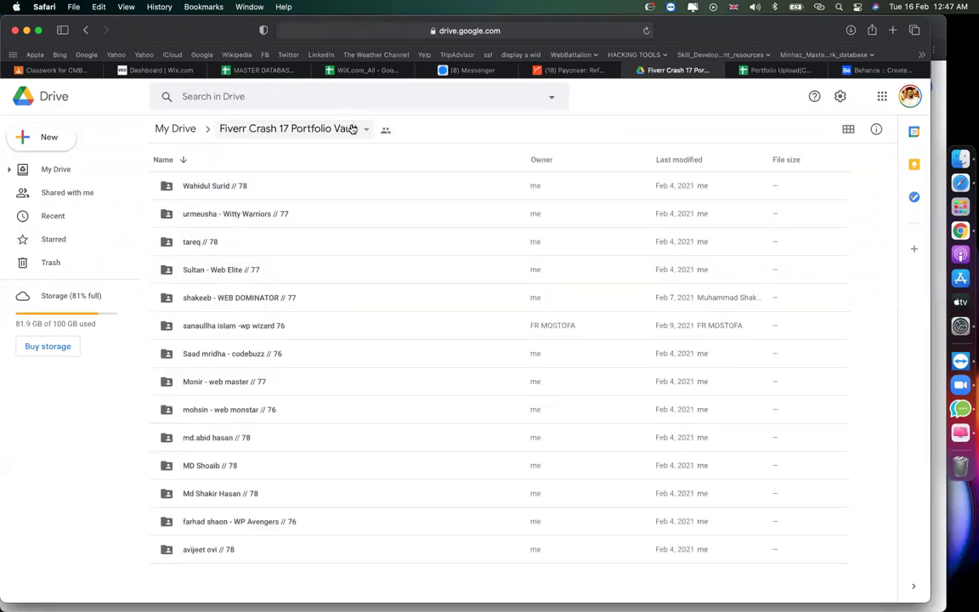
- Copy the sharing link of the Fiverr Crash 17 Portfolio Vault folder and close the sharing settings
left_click(353, 128)
left_click(321, 201)
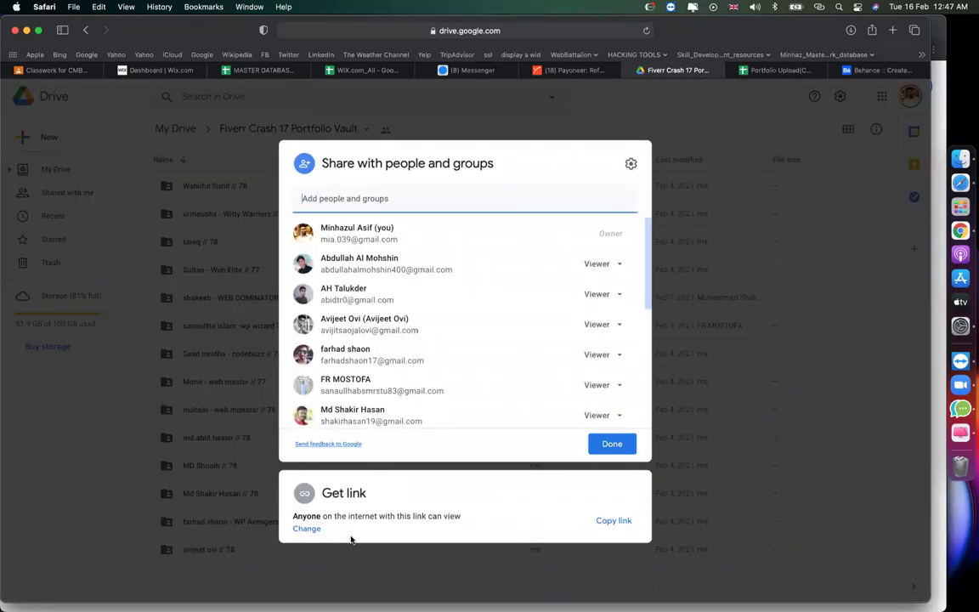
left_click(609, 525)
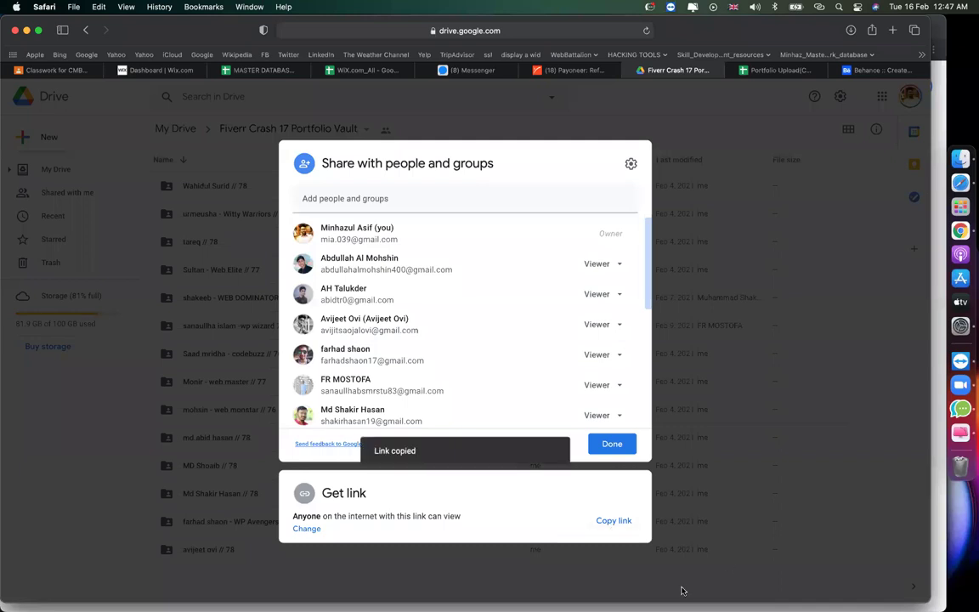
left_click(694, 390)
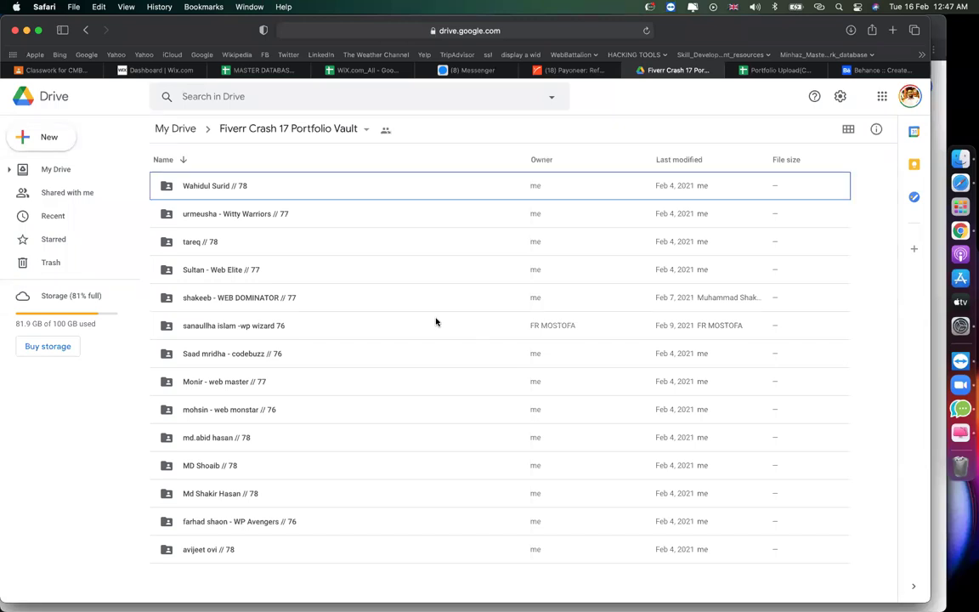
- Enter the Behance profile's address ending in /editor in a new browser tab
left_click(876, 70)
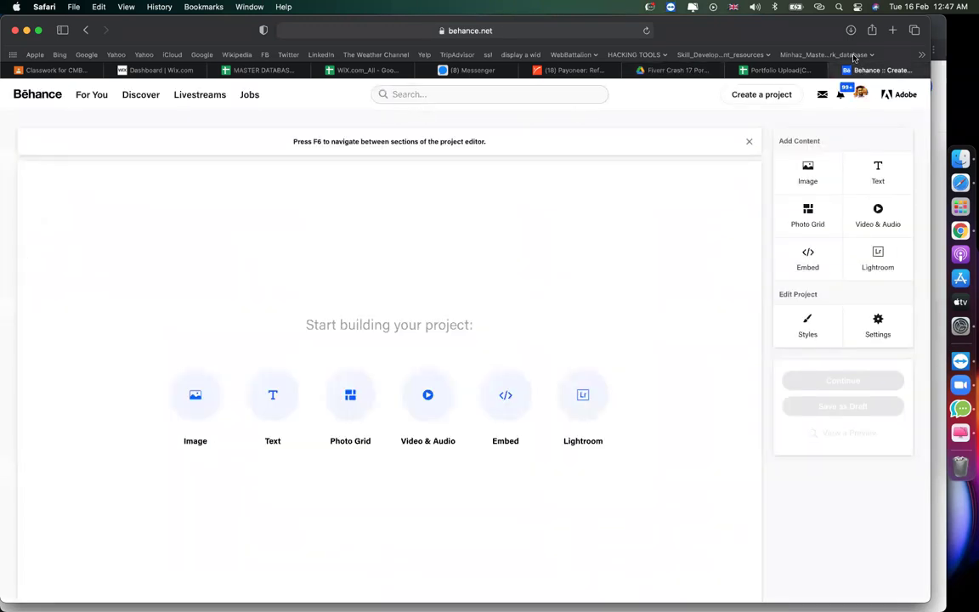
left_click(893, 30)
type("behance.net/")
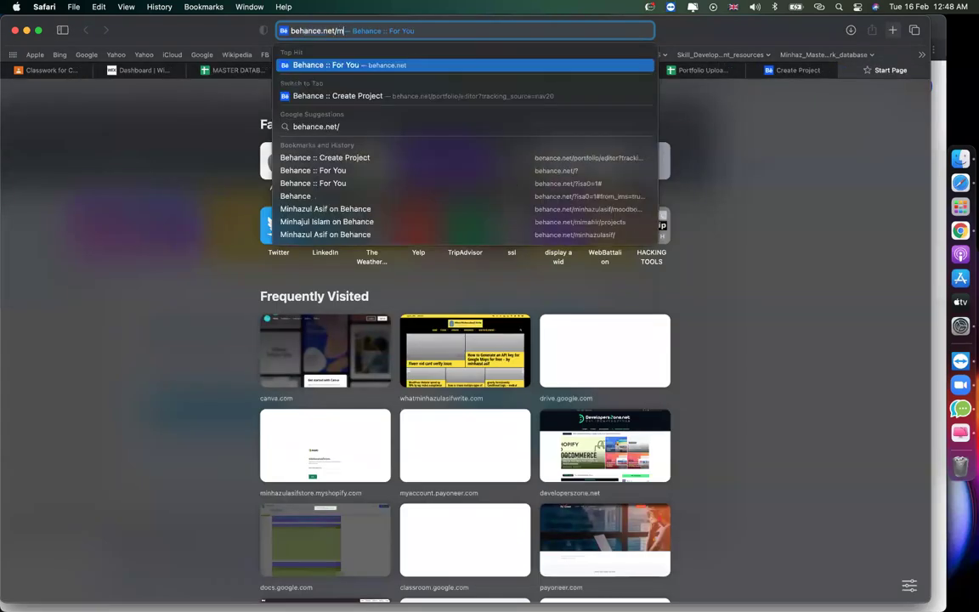
type("min")
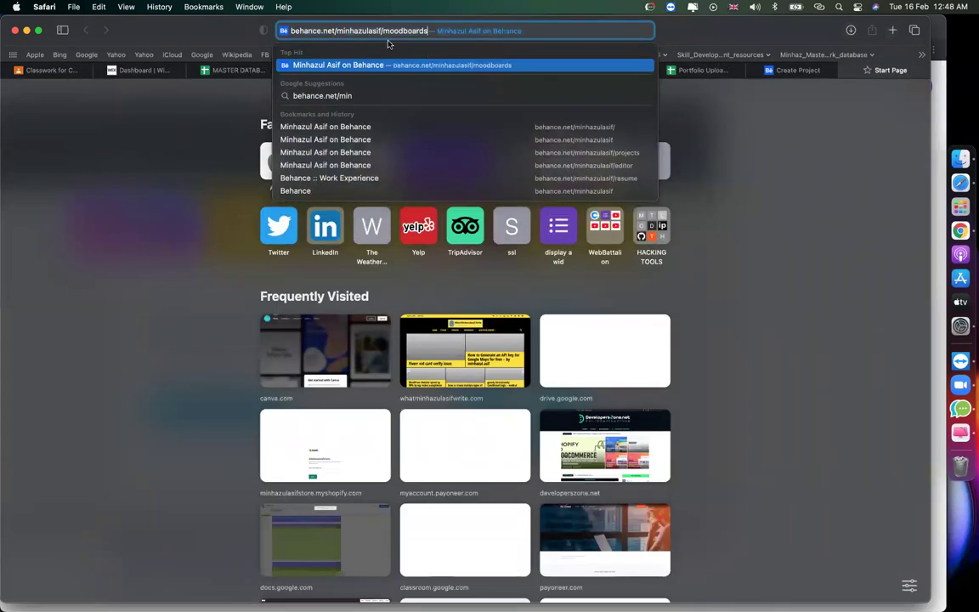
type("ha")
key("Right")
key("BackSpace")
key("BackSpace")
key("BackSpace")
key("BackSpace")
key("BackSpace")
key("BackSpace")
key("BackSpace")
key("BackSpace")
key("BackSpace")
key("BackSpace")
key("BackSpace")
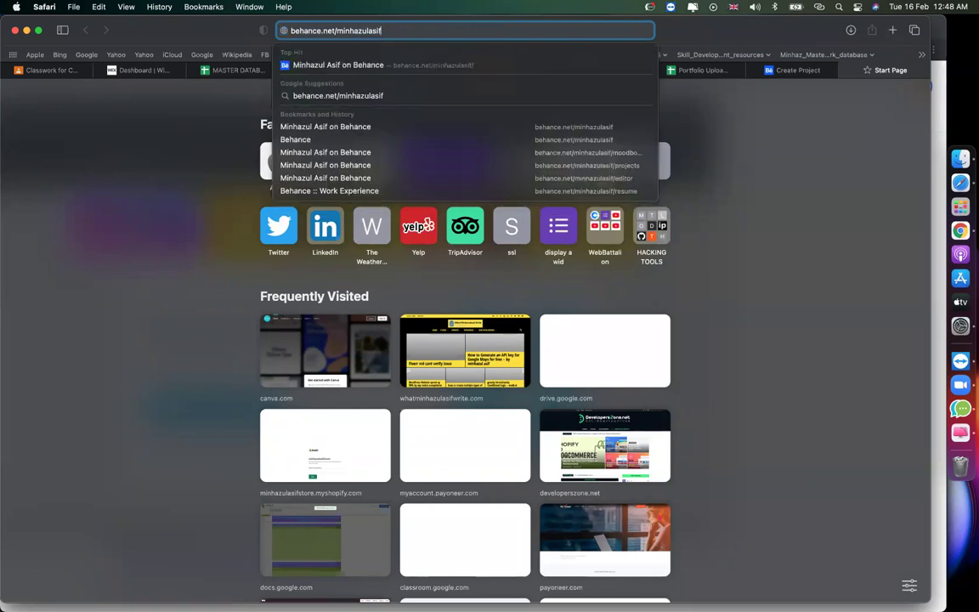
type("/editor")
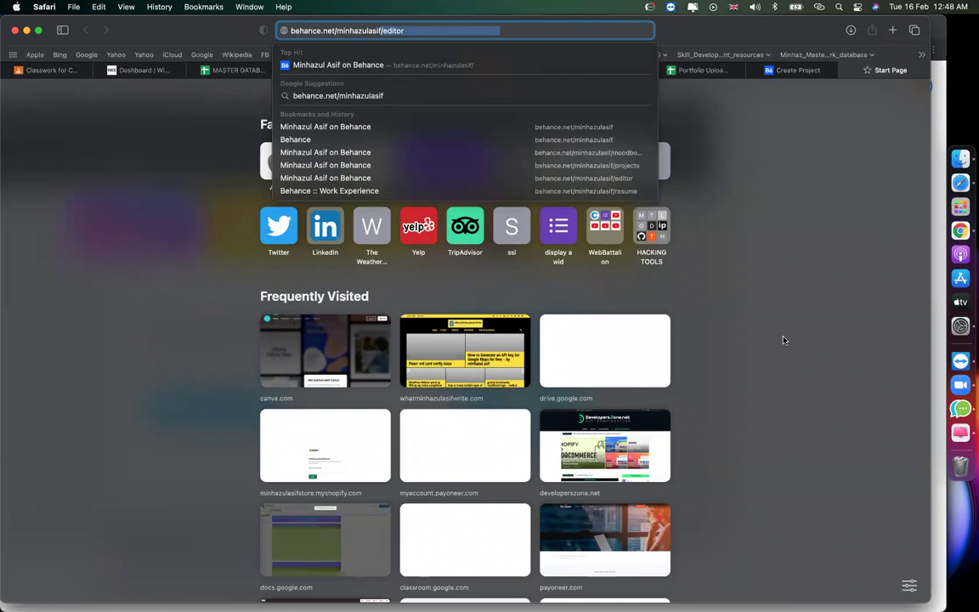
key("Return")
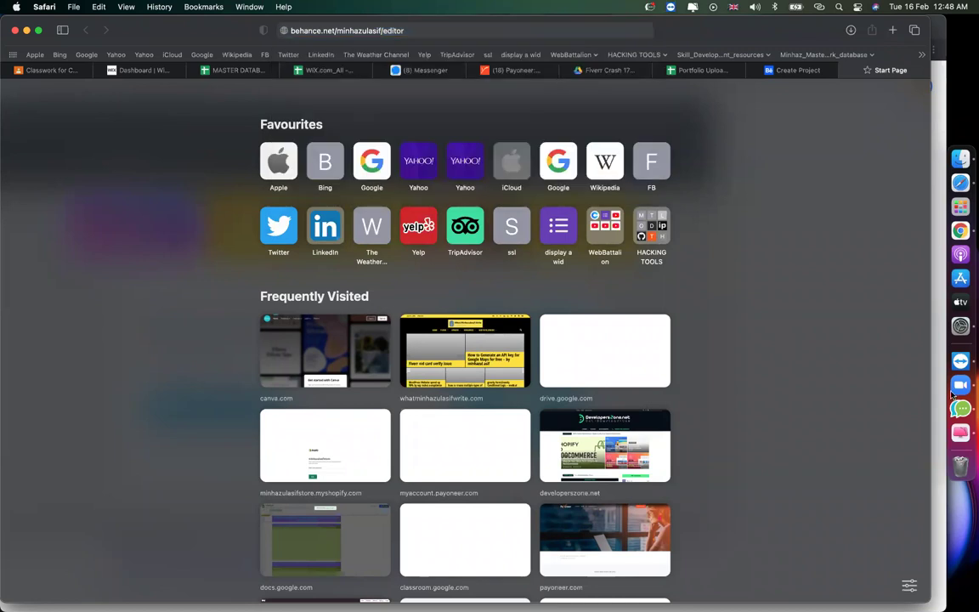
- Copy the sharing link of the Behance Portfolio Upload spreadsheet and close the sharing settings
left_click(702, 70)
left_click(549, 31)
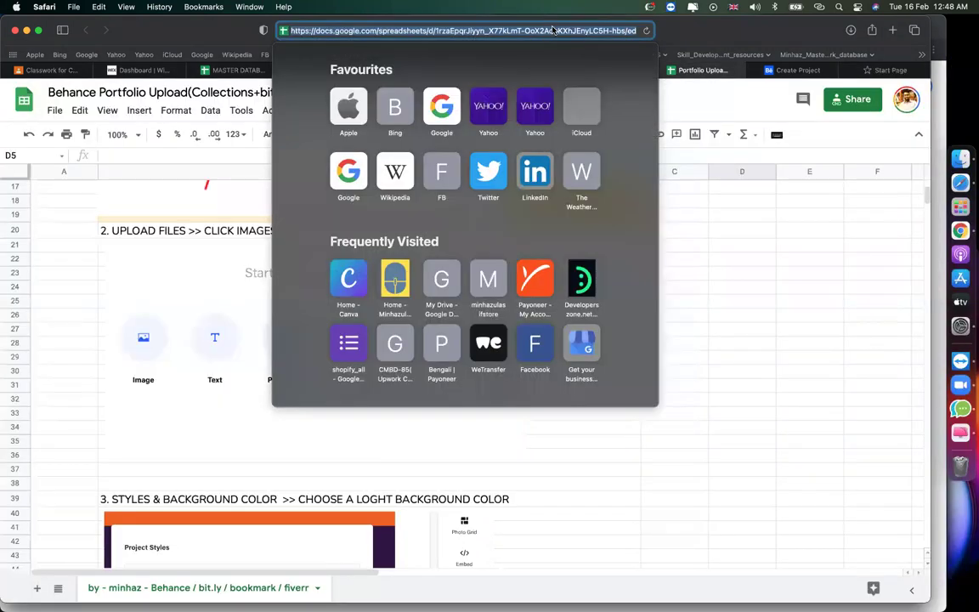
left_click(766, 91)
left_click(853, 99)
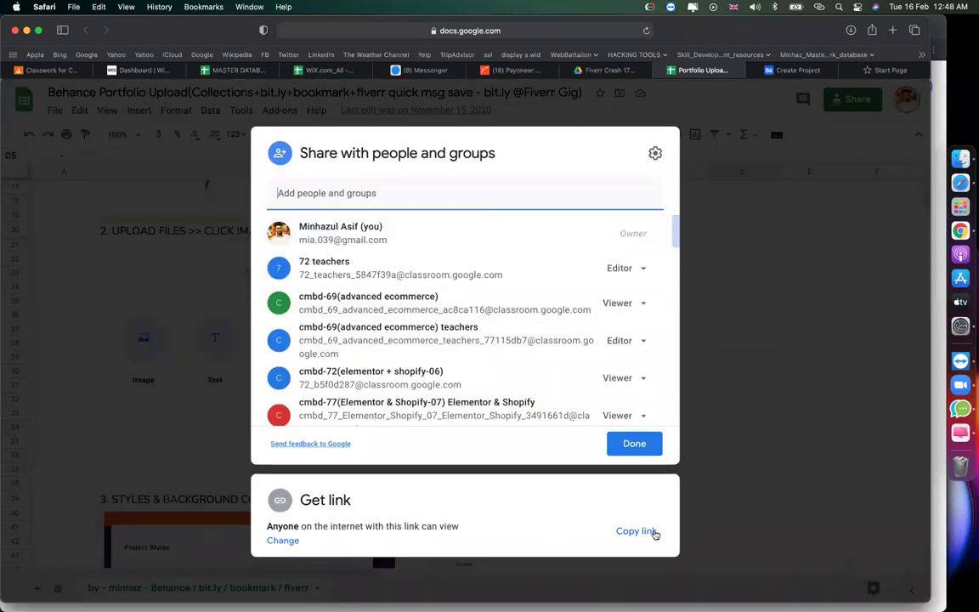
left_click(655, 532)
left_click(686, 571)
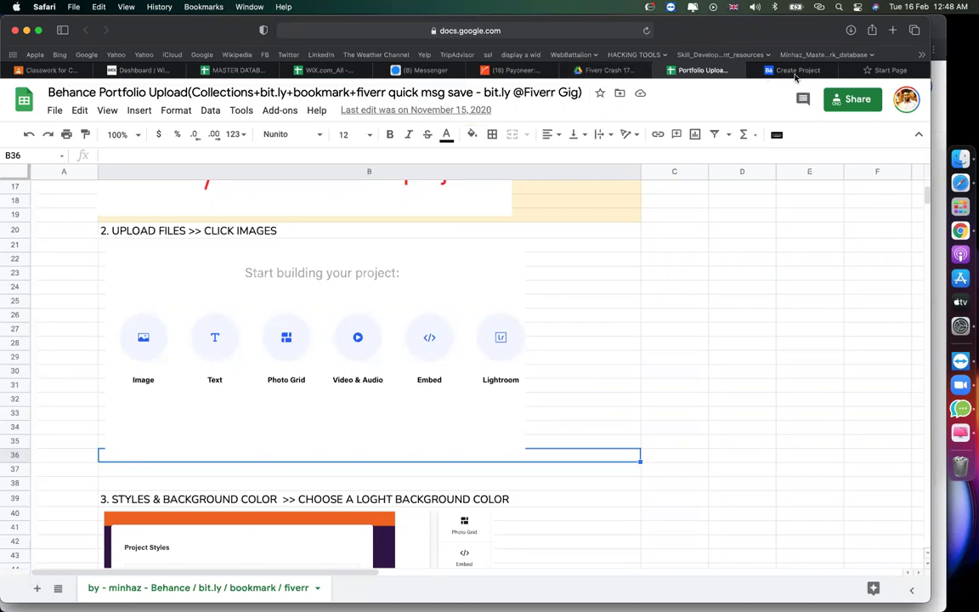
- Load notepad.pw in the empty browser tab and paste the spreadsheet's sharing link into the note
left_click(884, 70)
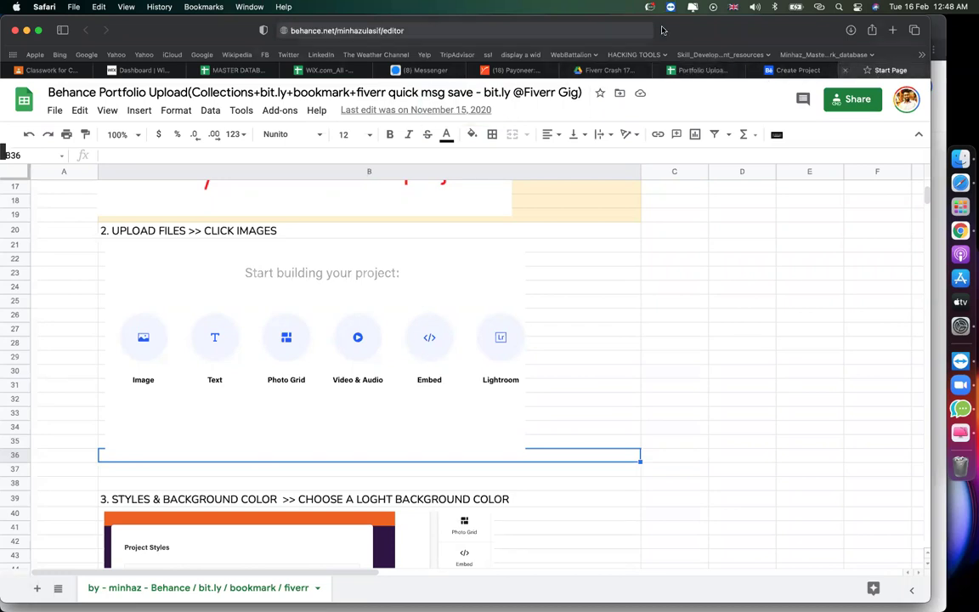
type("mnote")
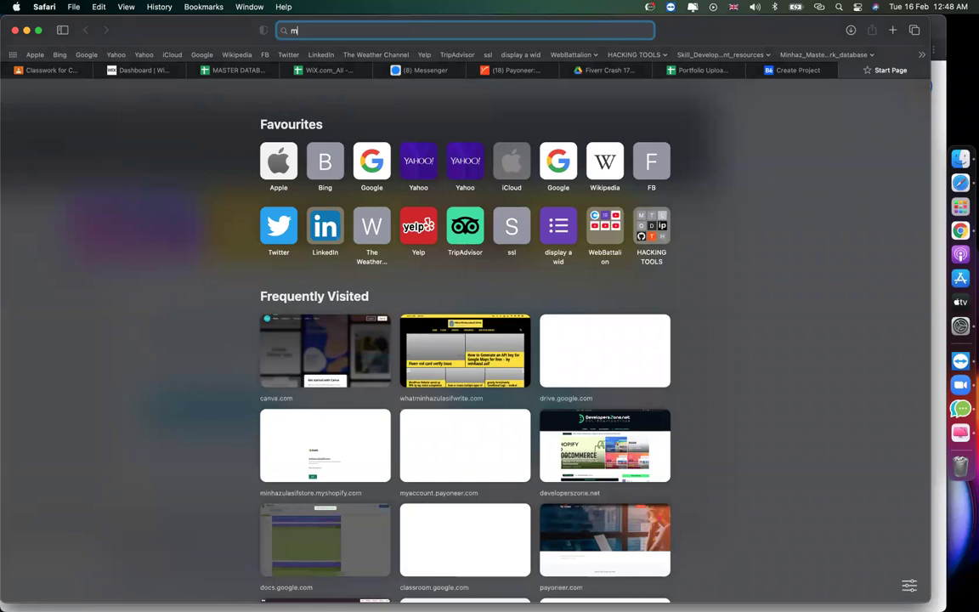
key("BackSpace")
key("BackSpace")
key("BackSpace")
key("BackSpace")
key("BackSpace")
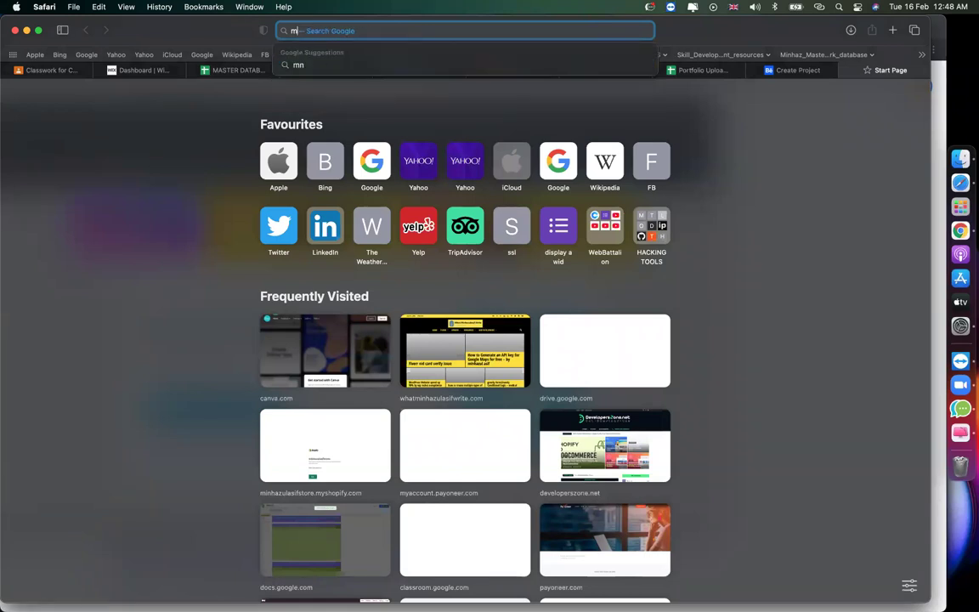
type("notepad.pw")
key("Return")
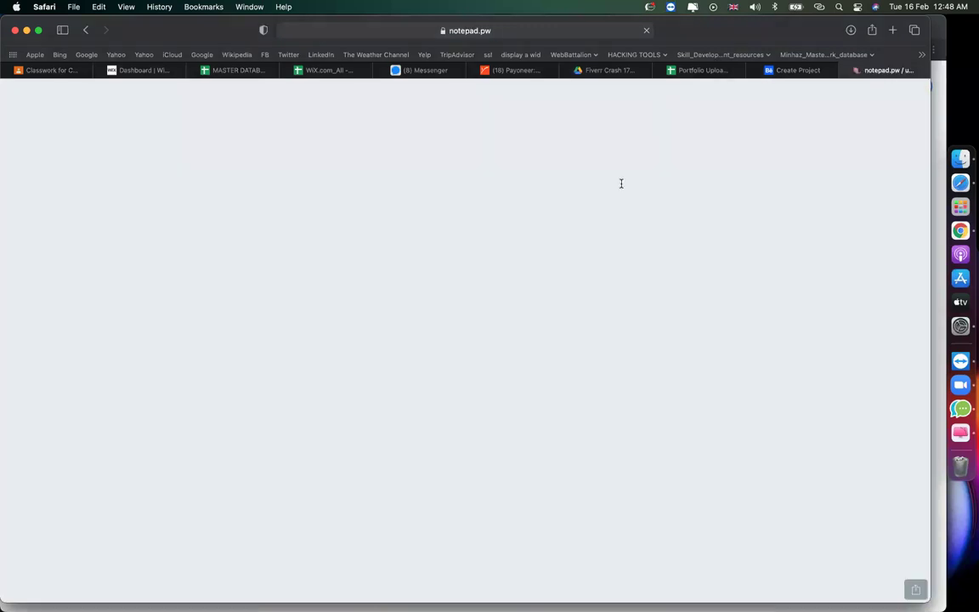
key("super+v")
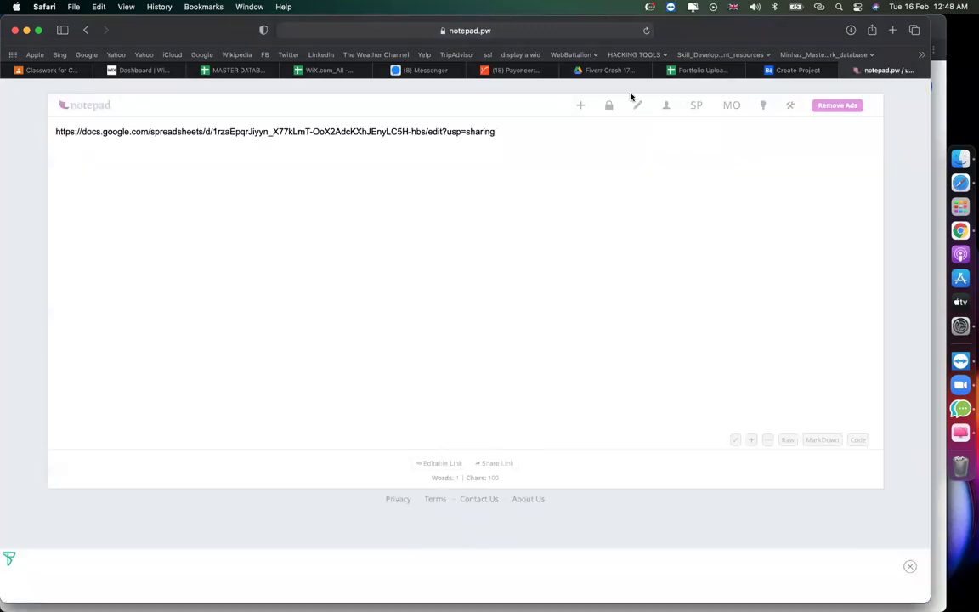
- Select the note's web address and the pasted link, and close the notepad tab to return to the Behance editor
left_click(543, 29)
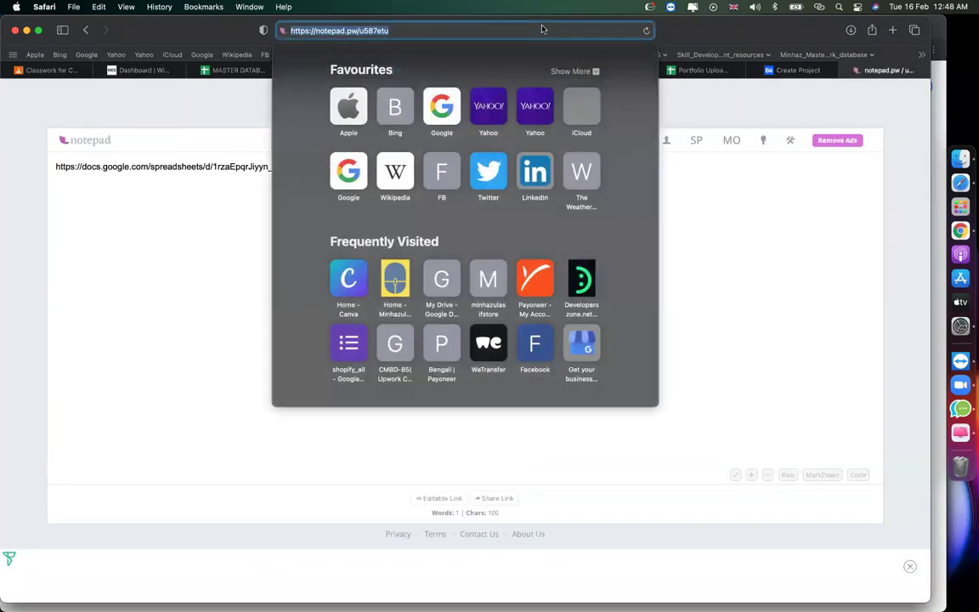
left_click(759, 345)
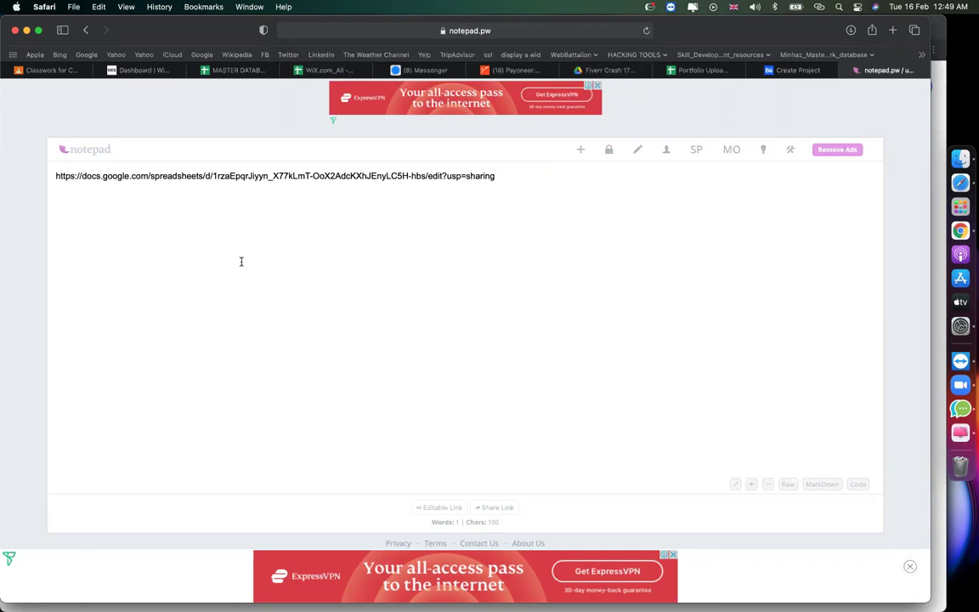
triple_click(154, 182)
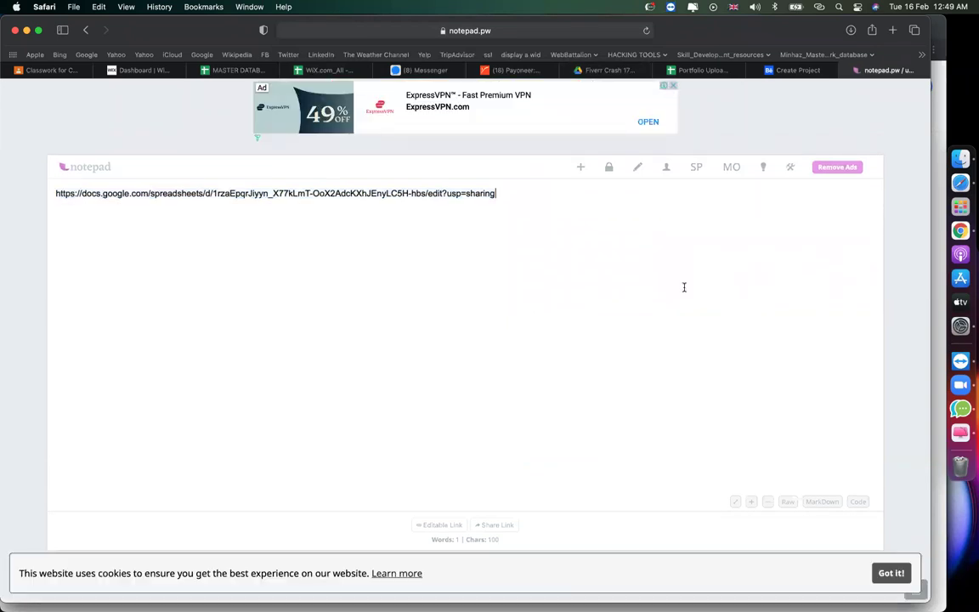
key("super+w")
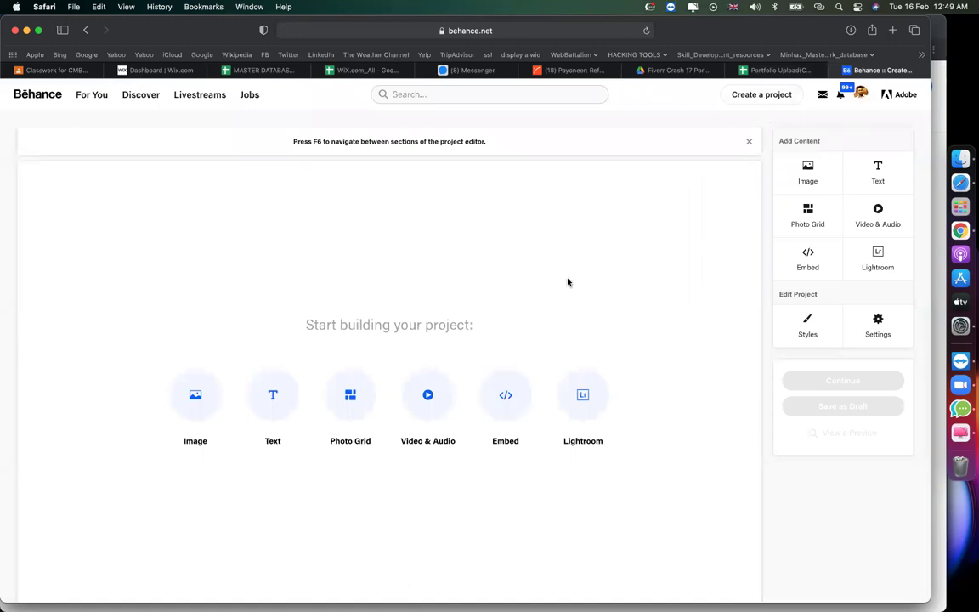
- Start adding images to the Behance project and open the wedding folder in Downloads
scroll(255, 366, "down", 1)
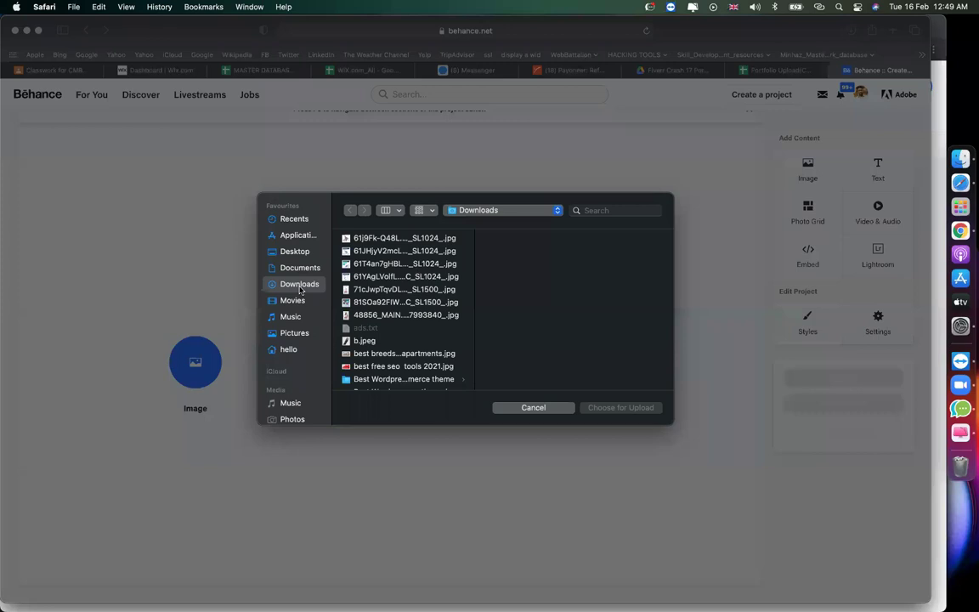
left_click(372, 290)
scroll(372, 292, "down", 10)
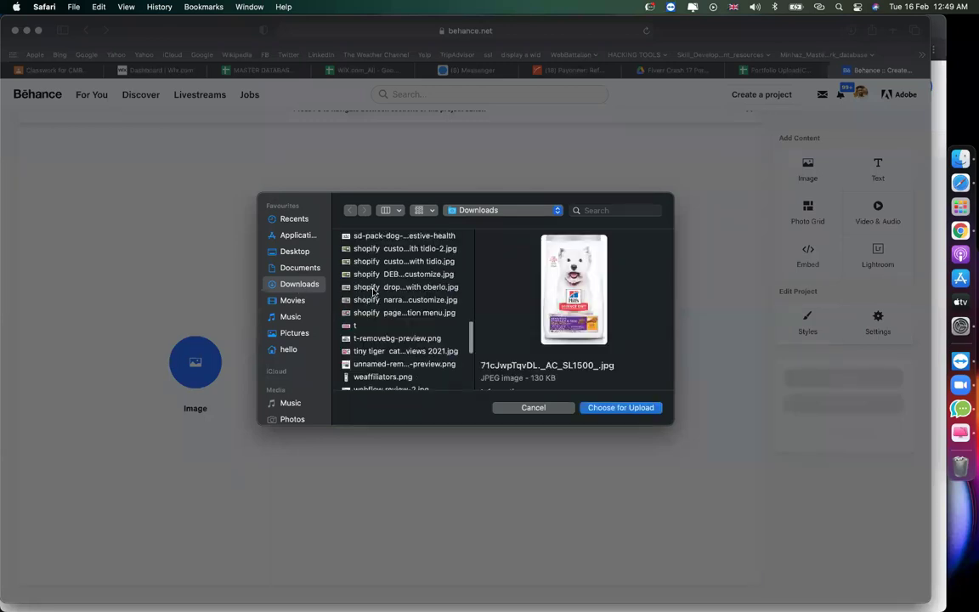
scroll(373, 292, "down", 5)
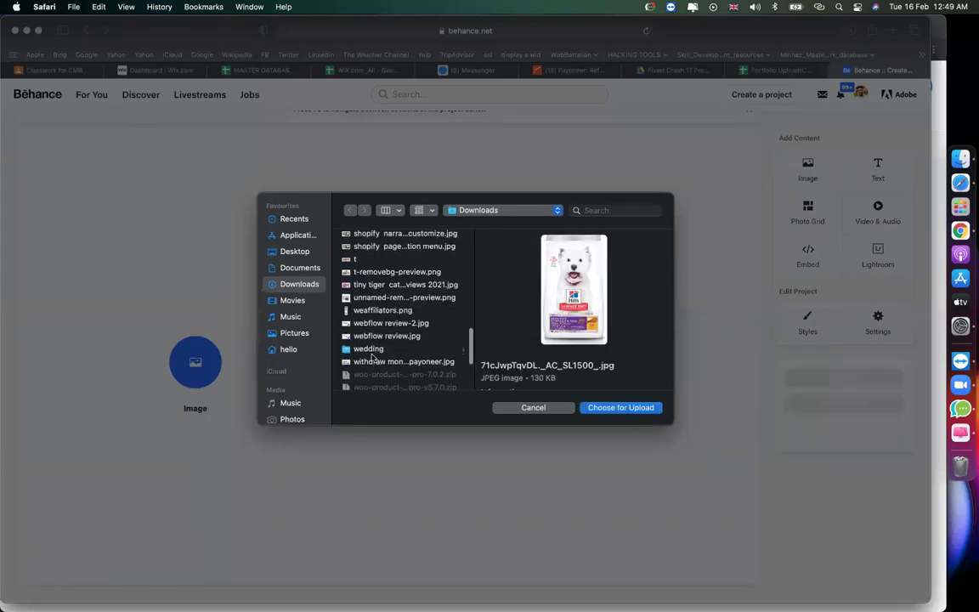
left_click(370, 349)
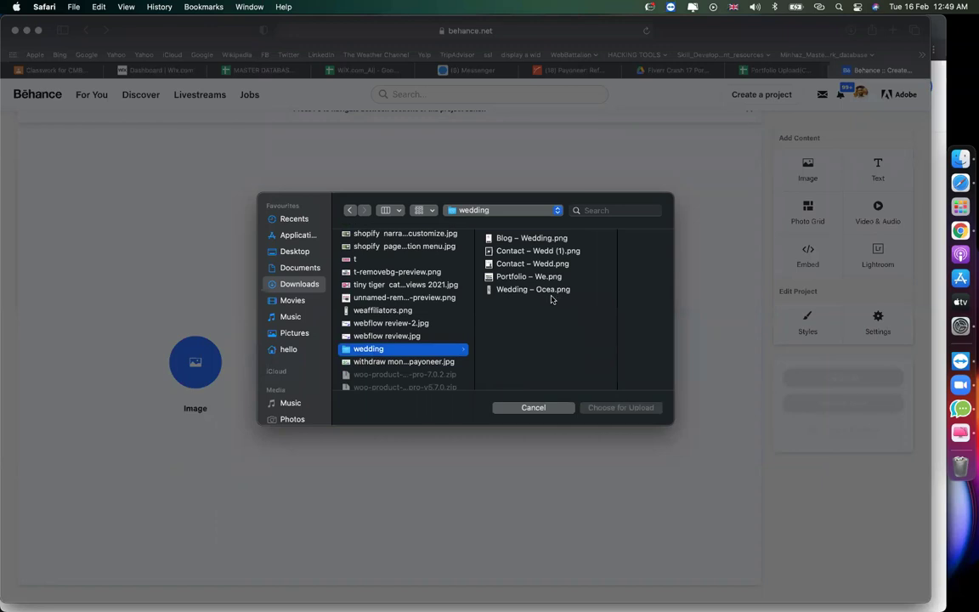
- Upload Blog – Wedding.png, Contact – Wedd (1).png, Contact – Wedd.png and Portfolio – We.png to the project
left_click(520, 239)
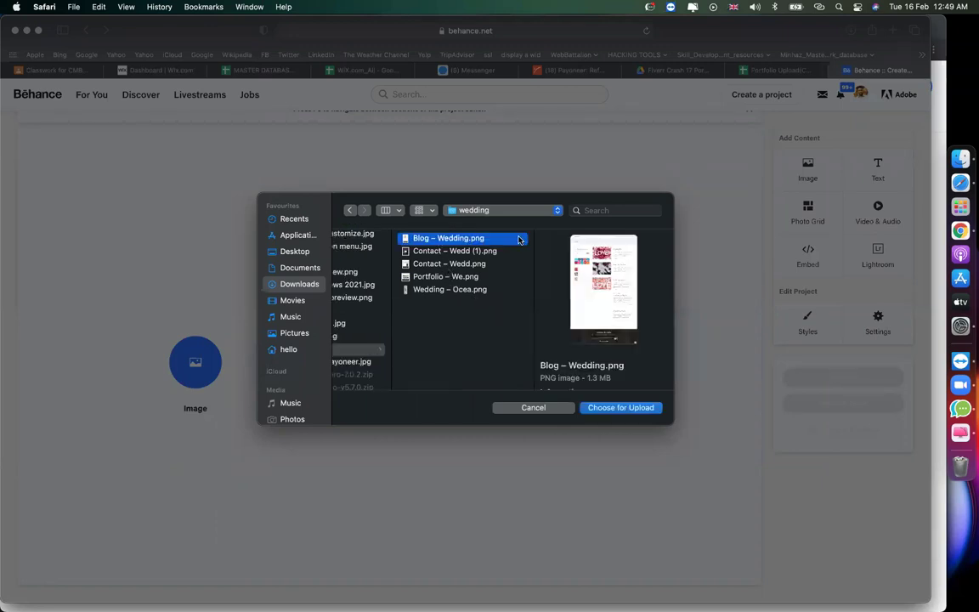
key("shift+Down")
key("shift+Down")
key("shift+Down")
key("shift+Down")
key("Down")
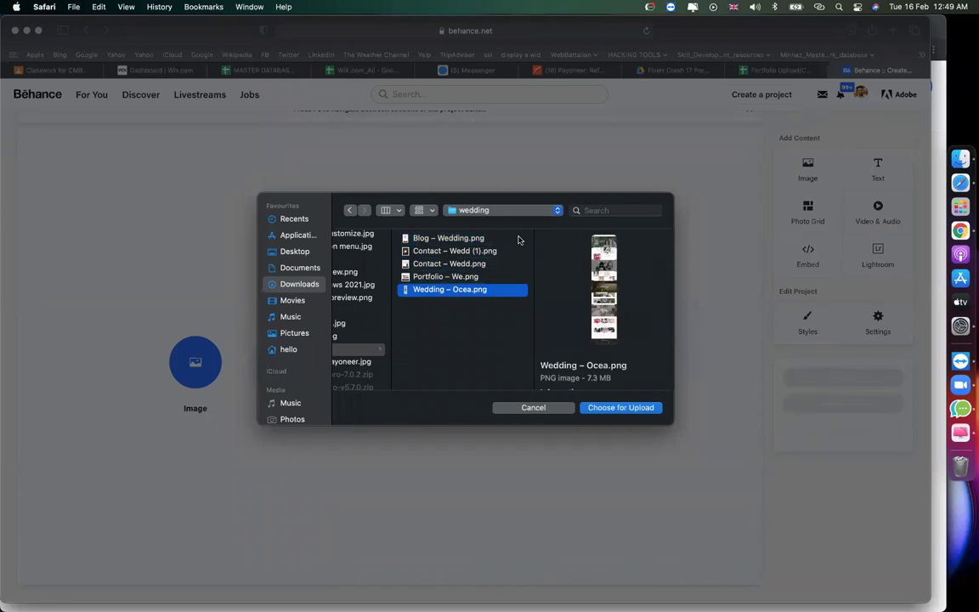
key("Up")
key("Up")
key("Up")
key("Up")
key("Down")
key("Down")
key("Down")
key("Down")
key("Up")
key("Up")
key("Up")
key("Up")
key("shift+Down")
key("shift+Down")
key("shift+Down")
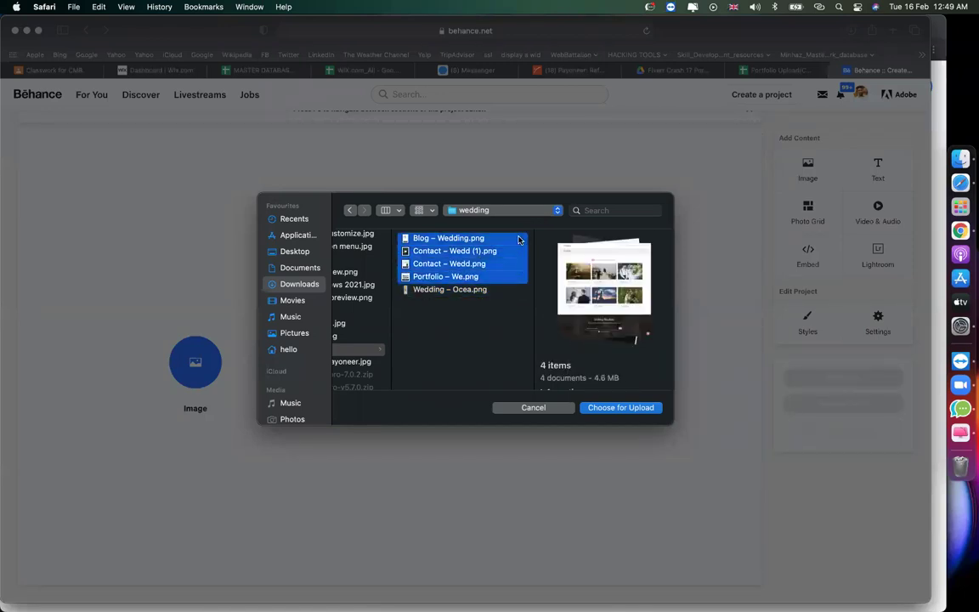
key("Return")
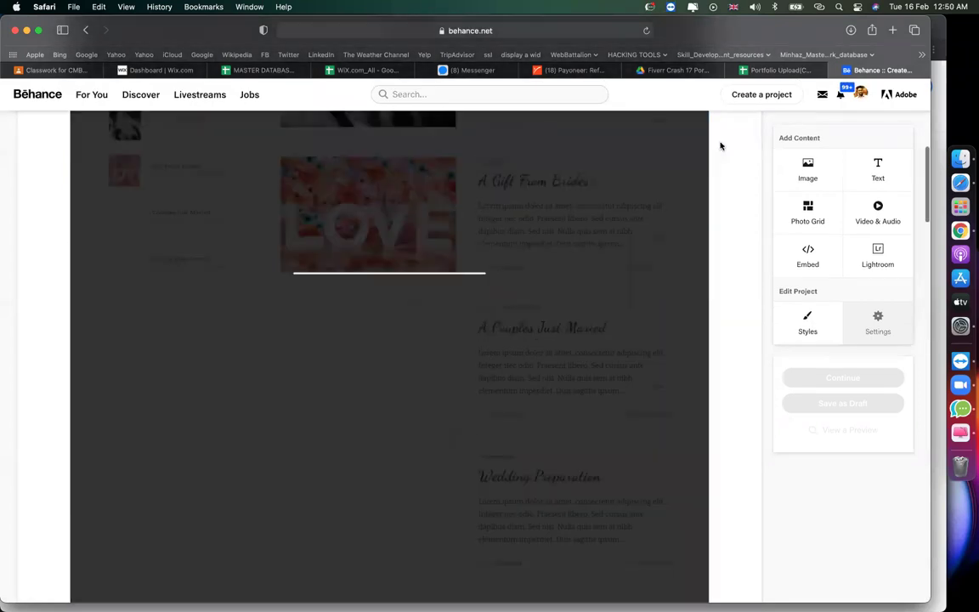
- Read the styles and background color instruction in the portfolio upload spreadsheet and return to the Behance editor
left_click(758, 73)
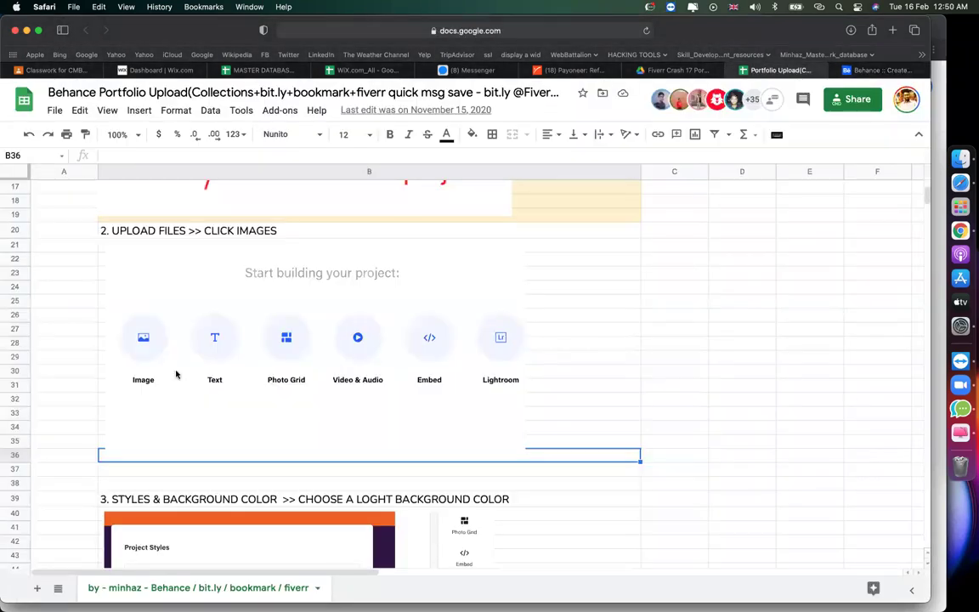
scroll(176, 374, "down", 10)
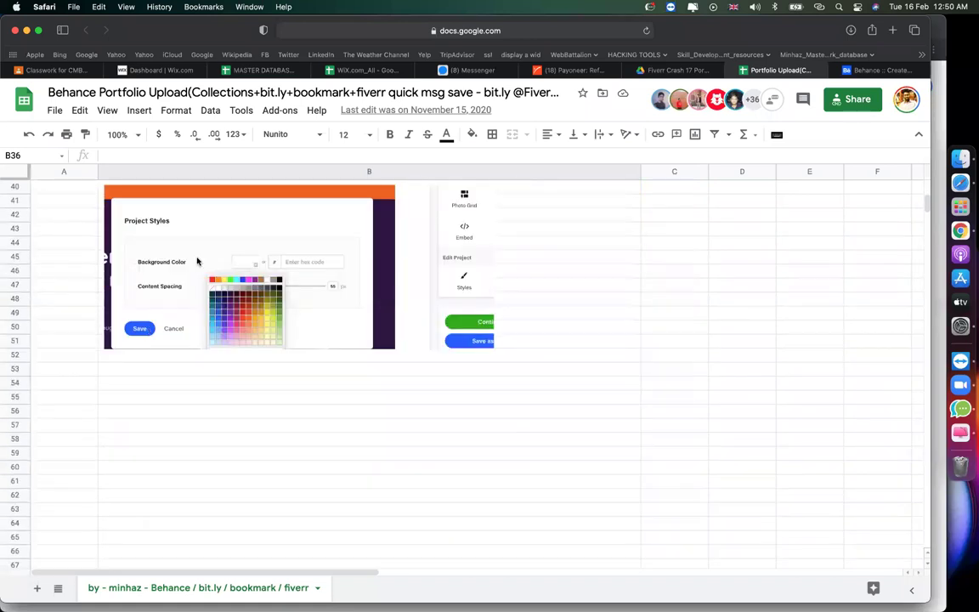
scroll(166, 266, "up", 2)
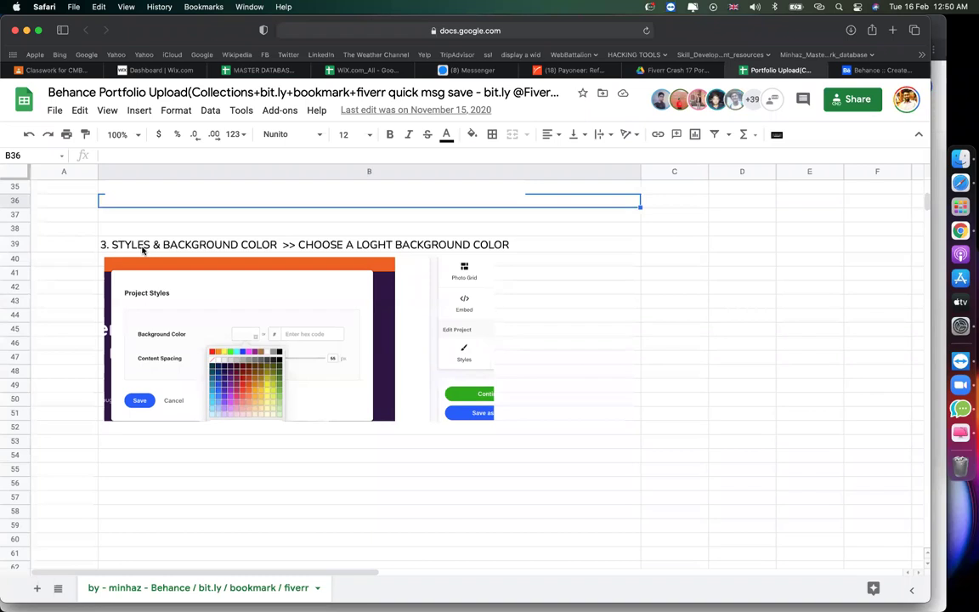
left_click(856, 71)
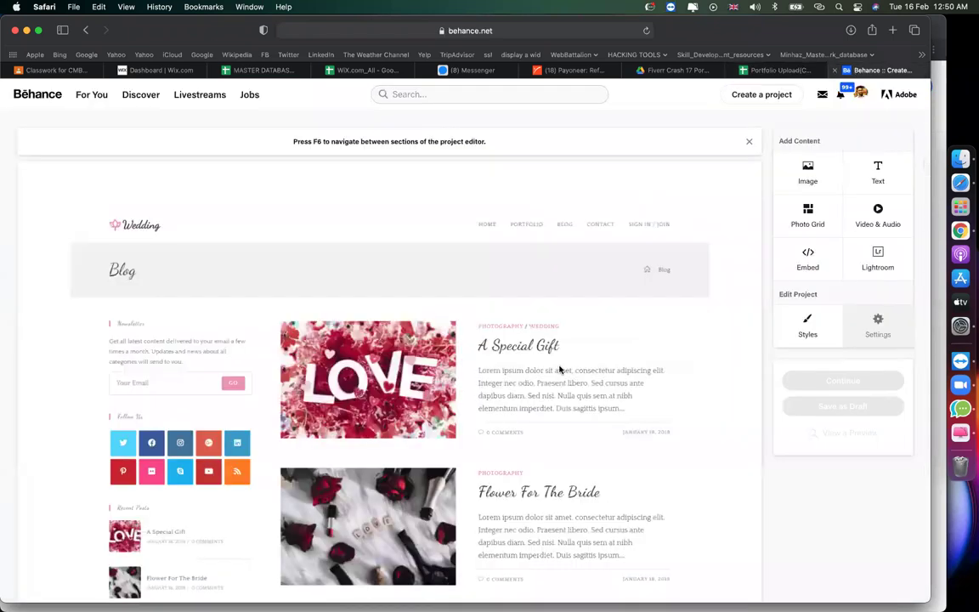
- Look through the uploaded wedding images, and choose a light palette swatch as the project's background color in the saved styles
scroll(560, 370, "down", 10)
scroll(559, 370, "down", 10)
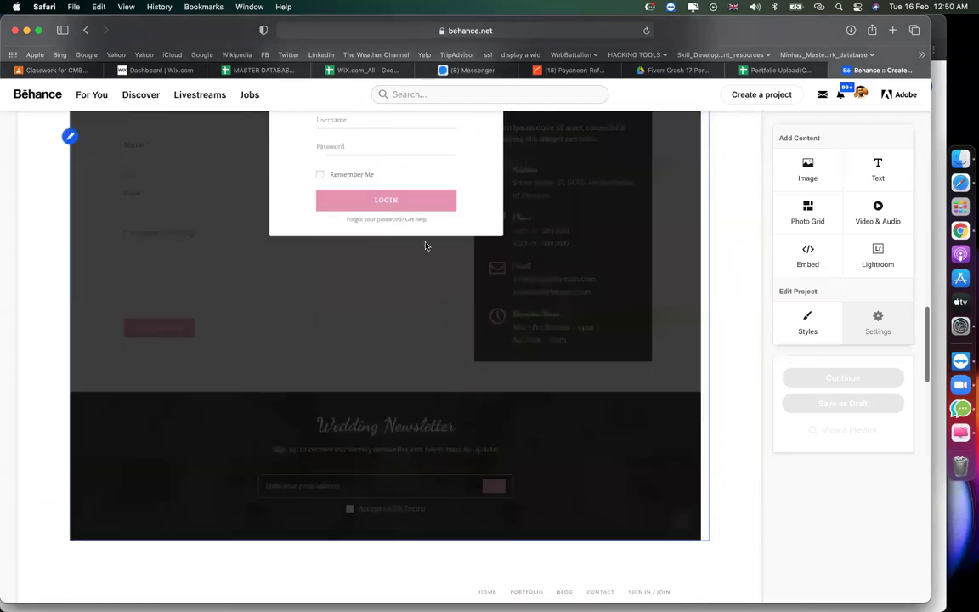
scroll(426, 245, "down", 5)
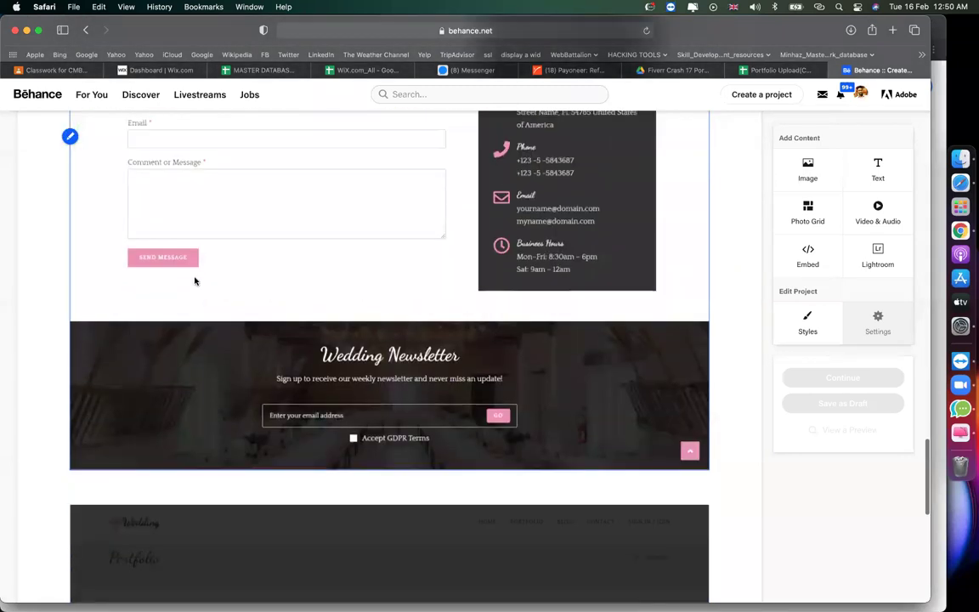
scroll(242, 289, "up", 10)
scroll(435, 232, "up", 3)
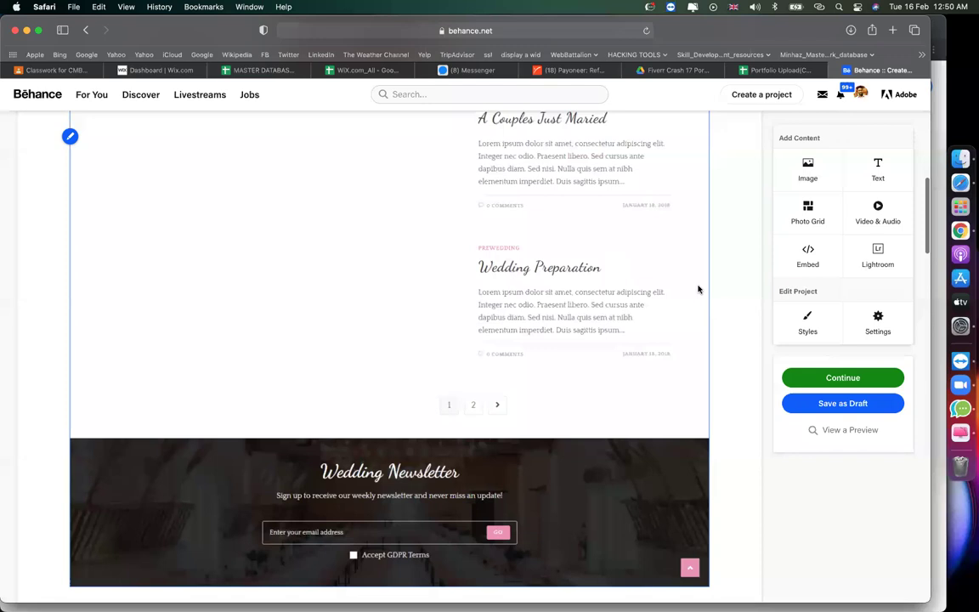
left_click(792, 333)
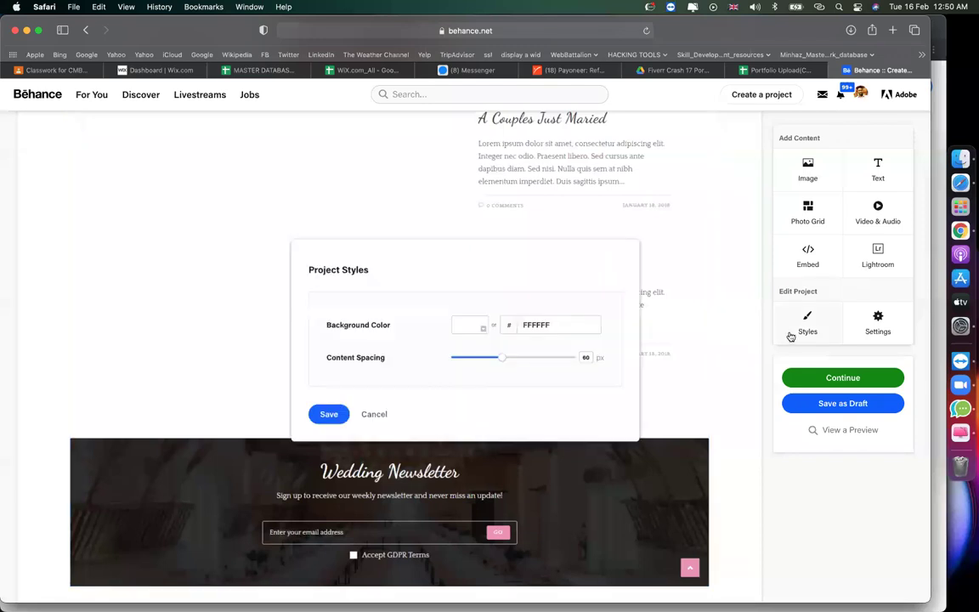
left_click(479, 330)
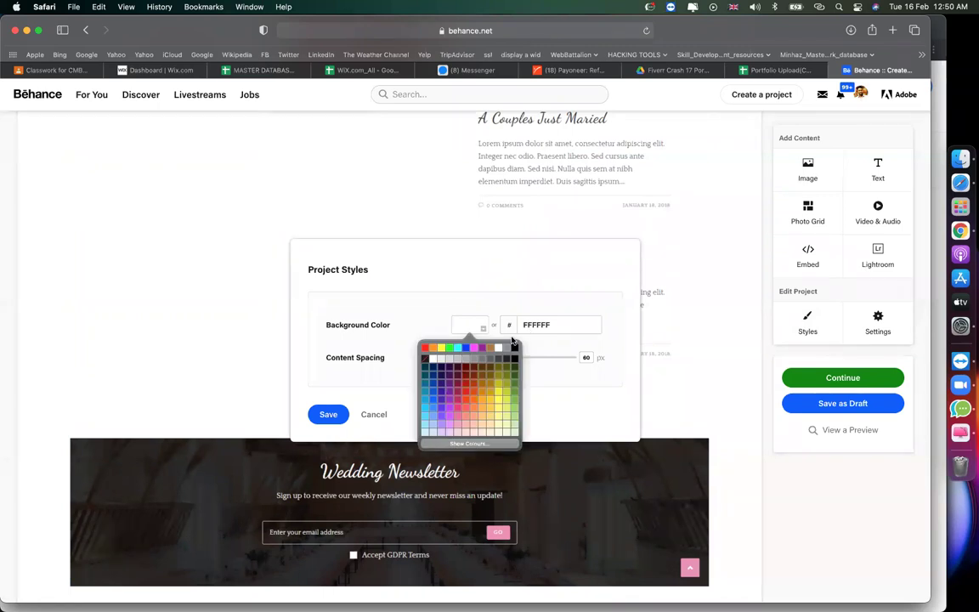
left_click(465, 433)
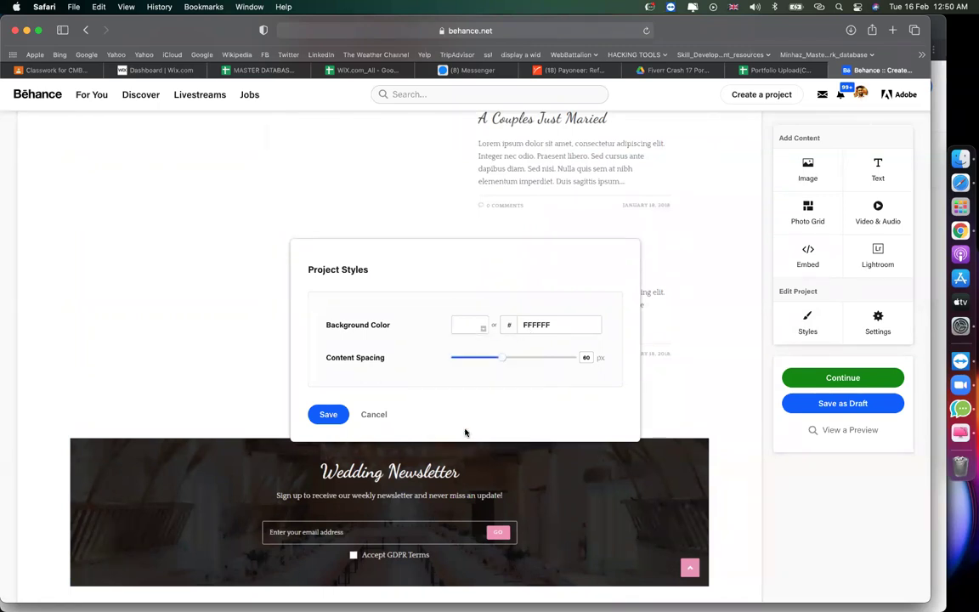
left_click(328, 414)
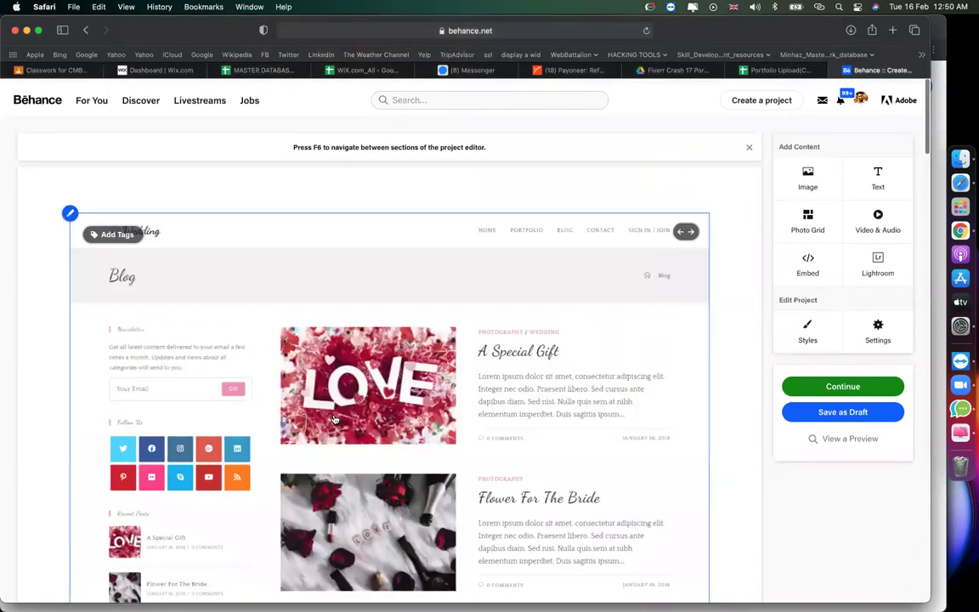
- Read the spreadsheet's instruction on the full-width image option and check the uploaded images in the Behance editor against it
left_click(769, 70)
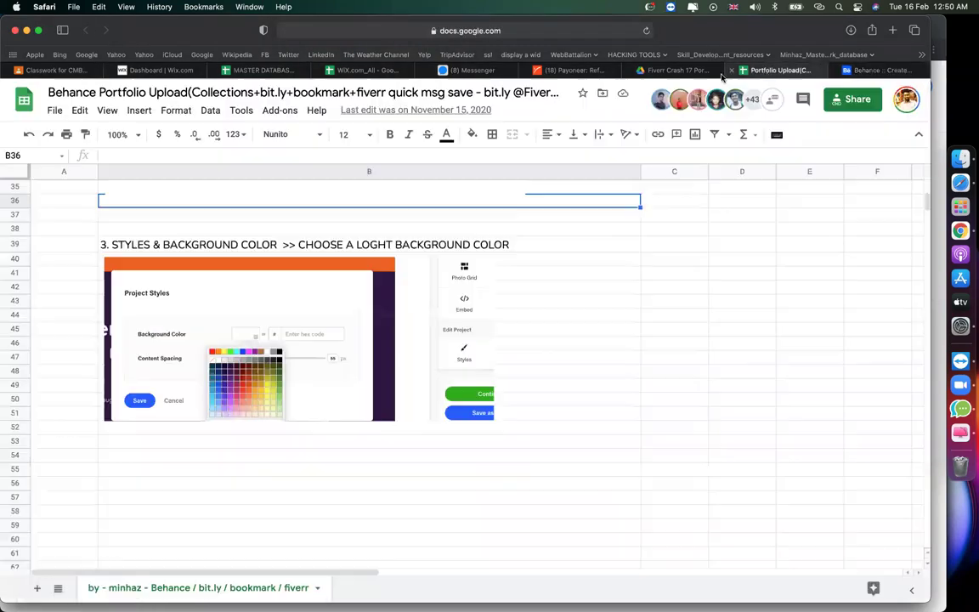
scroll(310, 336, "down", 15)
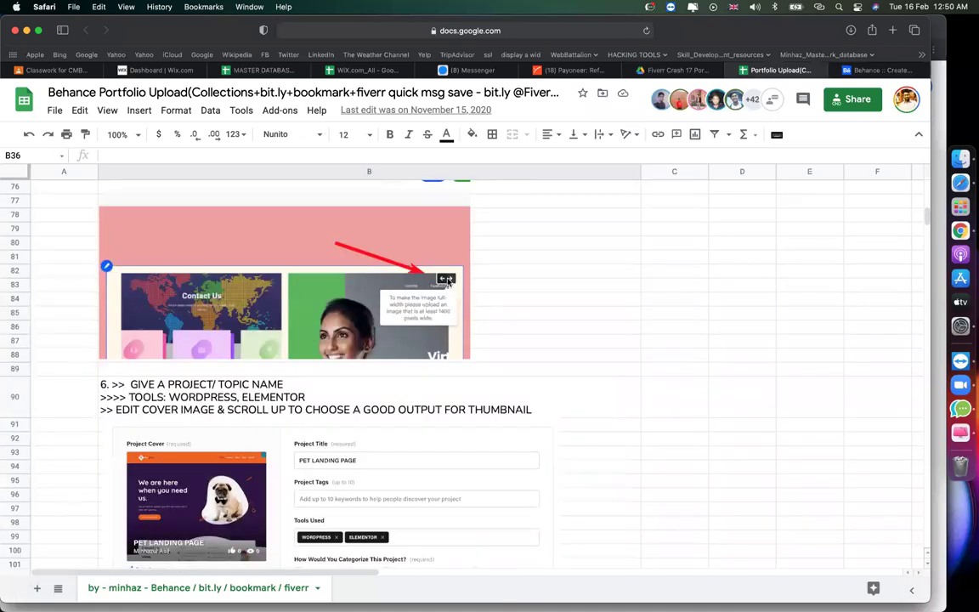
left_click(876, 70)
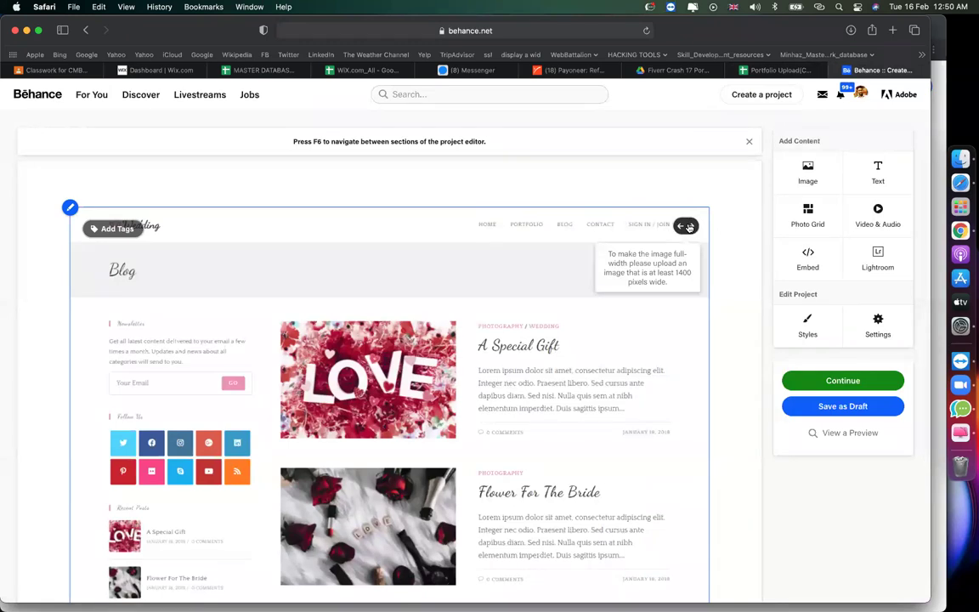
scroll(676, 297, "down", 20)
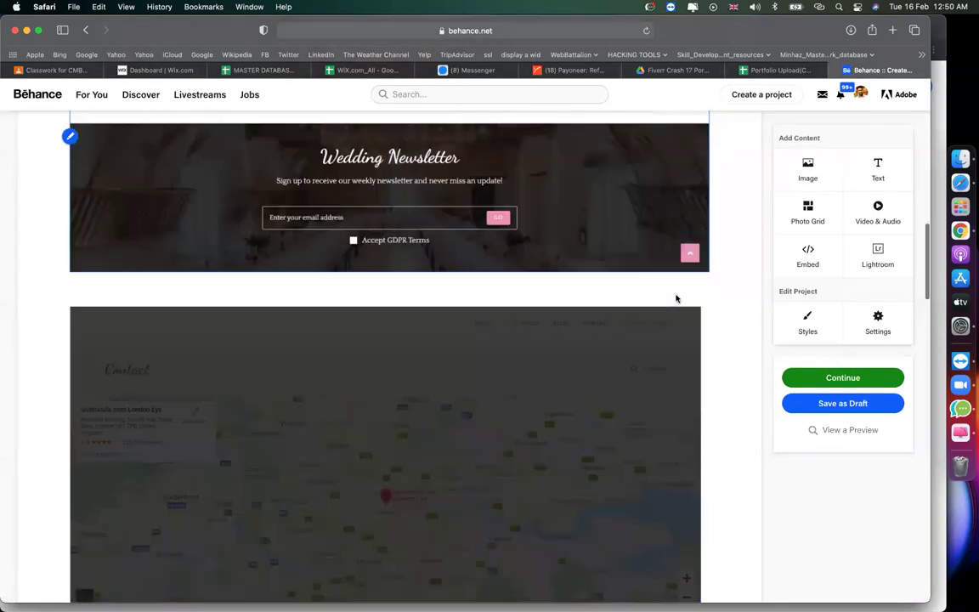
scroll(676, 298, "down", 10)
scroll(672, 329, "up", 10)
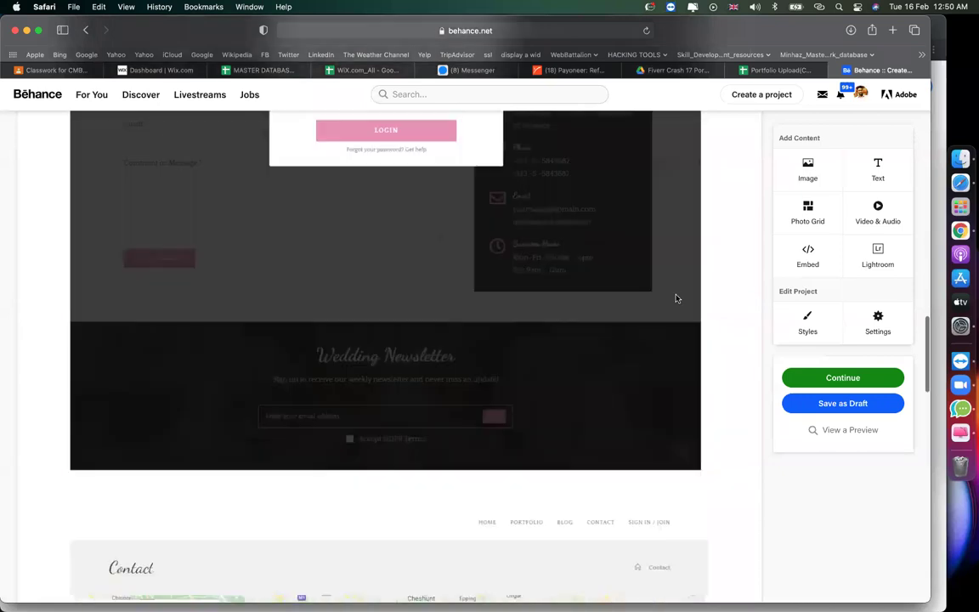
scroll(671, 330, "up", 15)
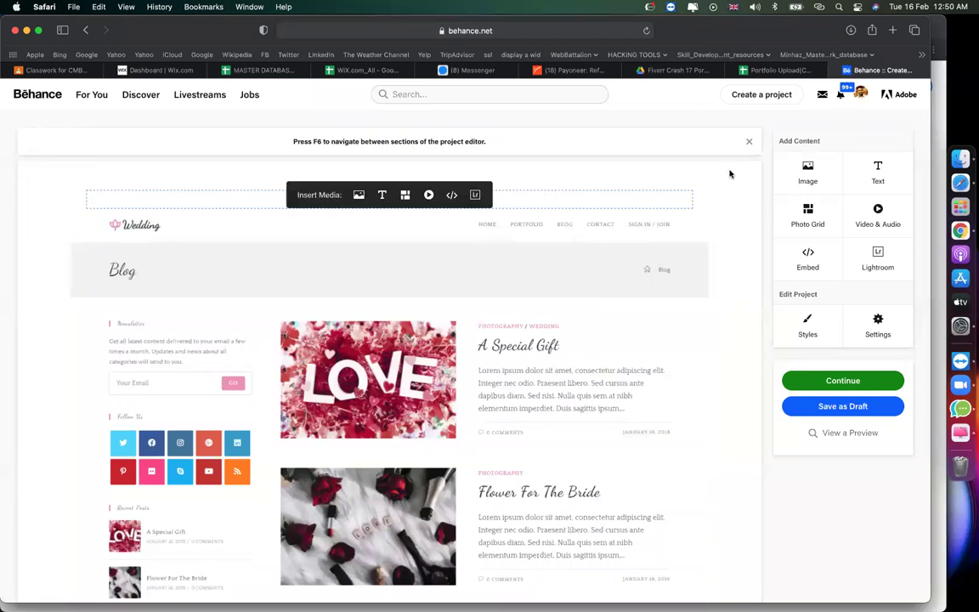
- Dismiss the editor's navigation tip and start a new Behance project without saving the current one
left_click(751, 144)
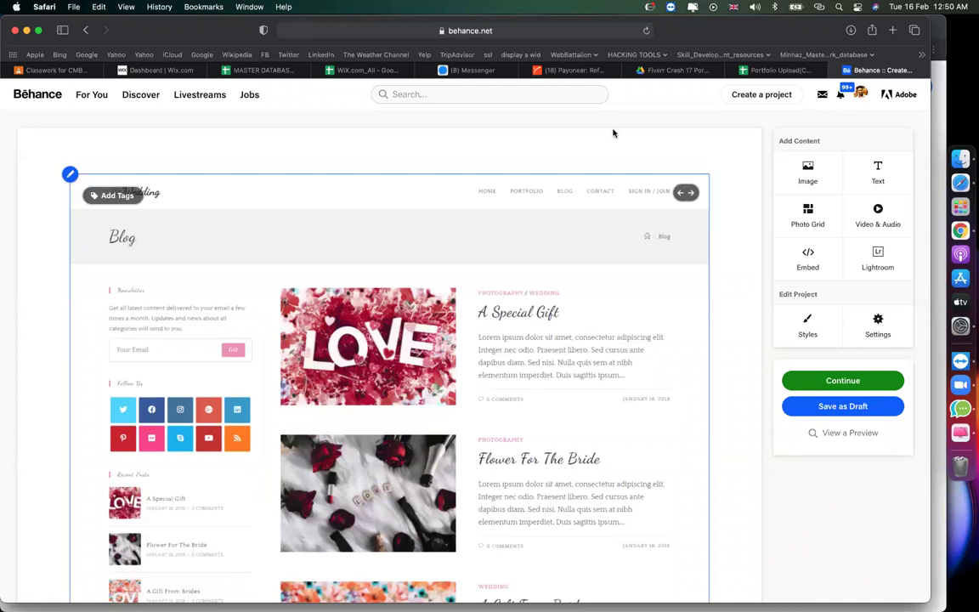
left_click(772, 95)
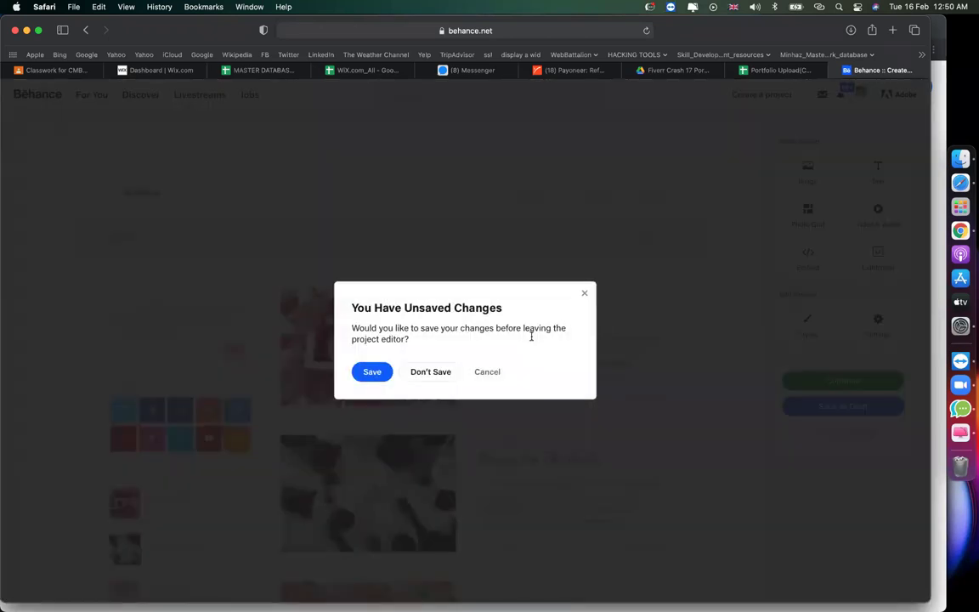
left_click(426, 374)
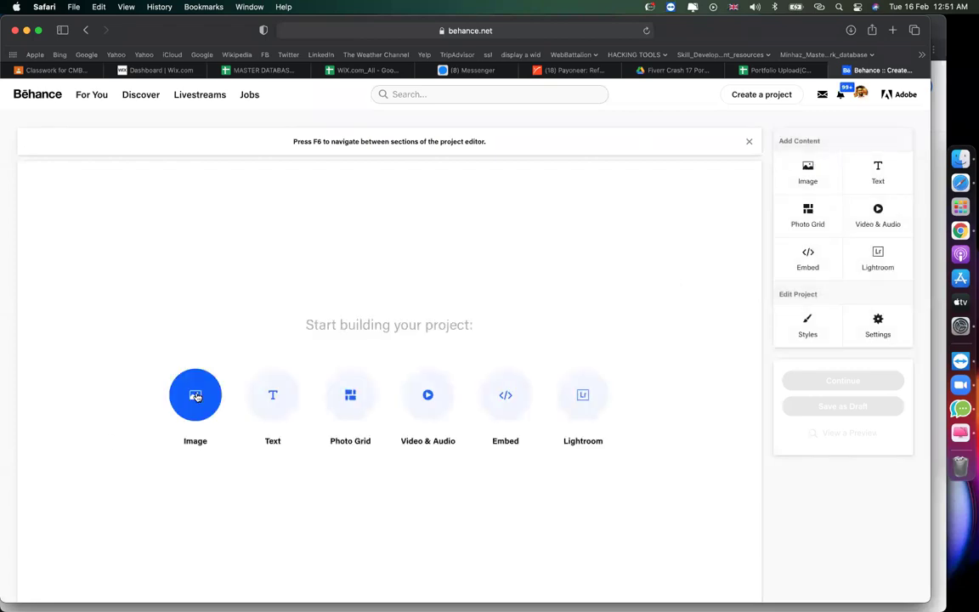
- Upload Wedding – Ocea.png from the wedding folder as the image of the new project
left_click(195, 396)
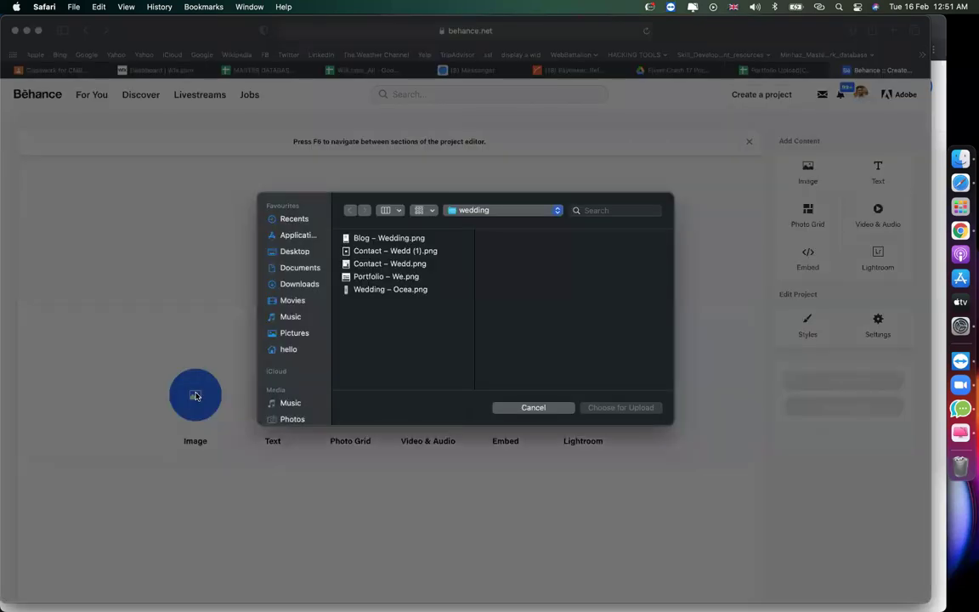
left_click(385, 290)
key("Escape")
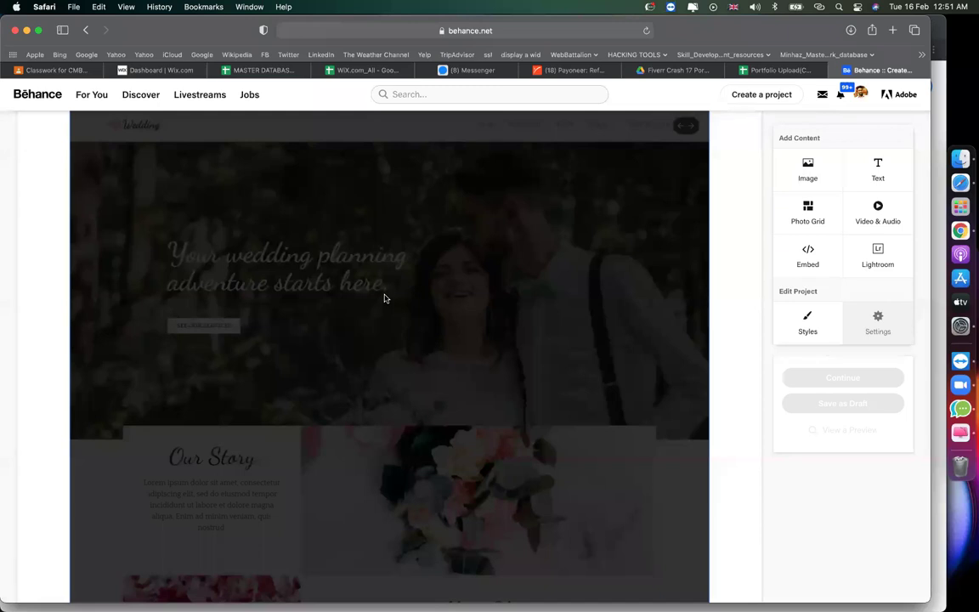
scroll(535, 313, "up", 5)
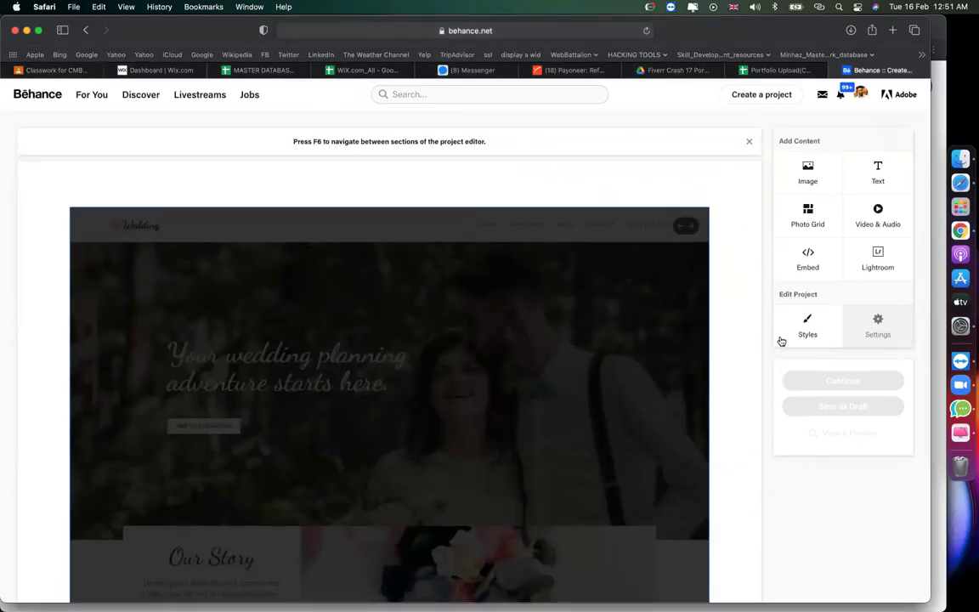
- Choose a light palette swatch as the new project's background color and save the project styles
left_click(781, 341)
left_click(509, 326)
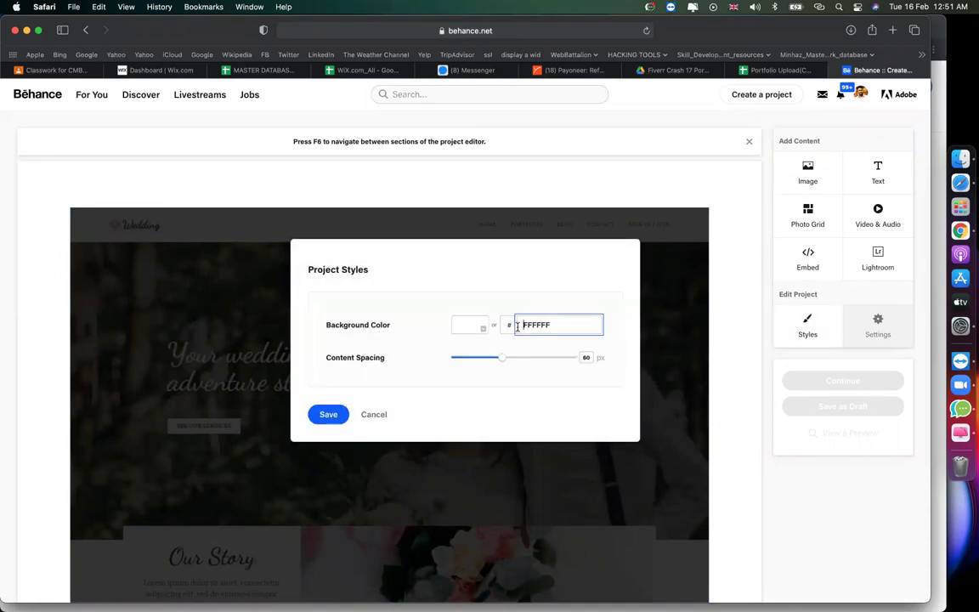
left_click(463, 331)
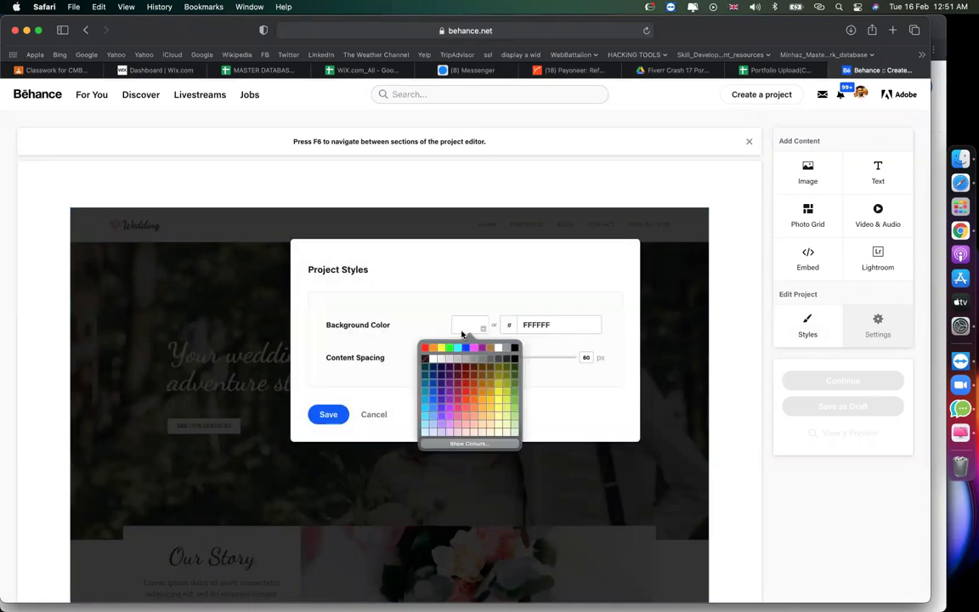
left_click(474, 430)
left_click(326, 414)
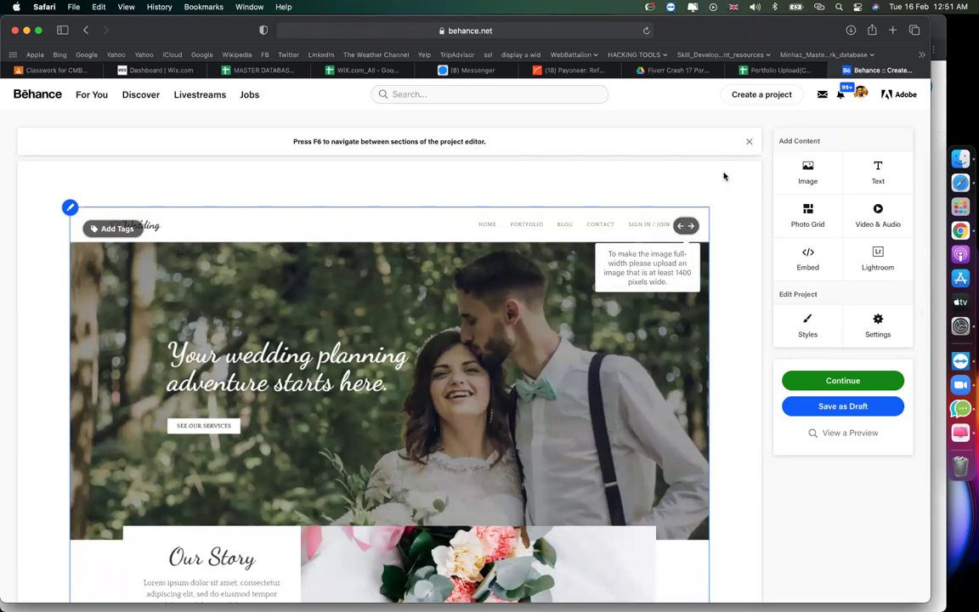
- Review the full wedding page image, and read the spreadsheet's instruction 6 on the project name, tools and cover image
scroll(729, 230, "down", 20)
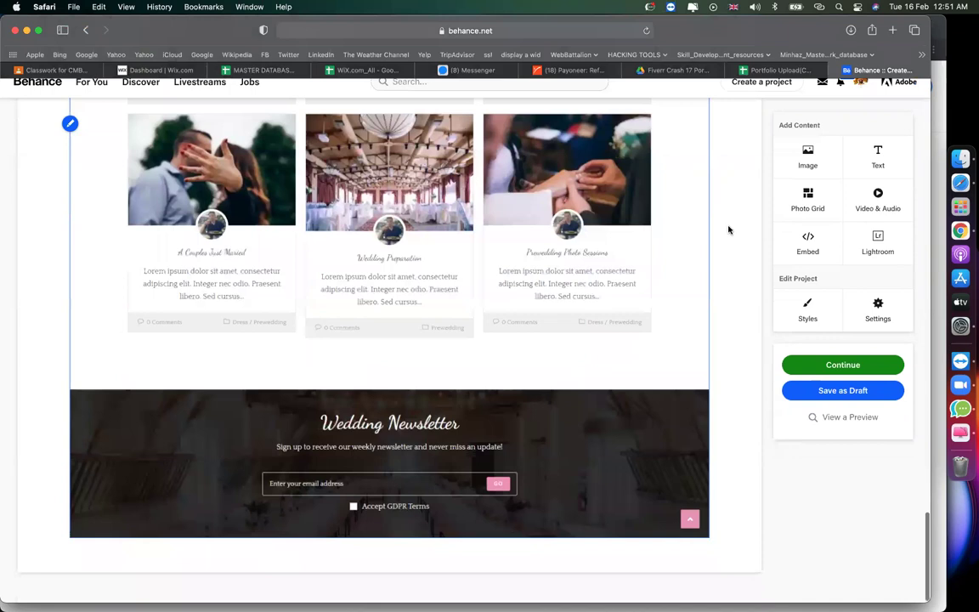
scroll(600, 222, "up", 20)
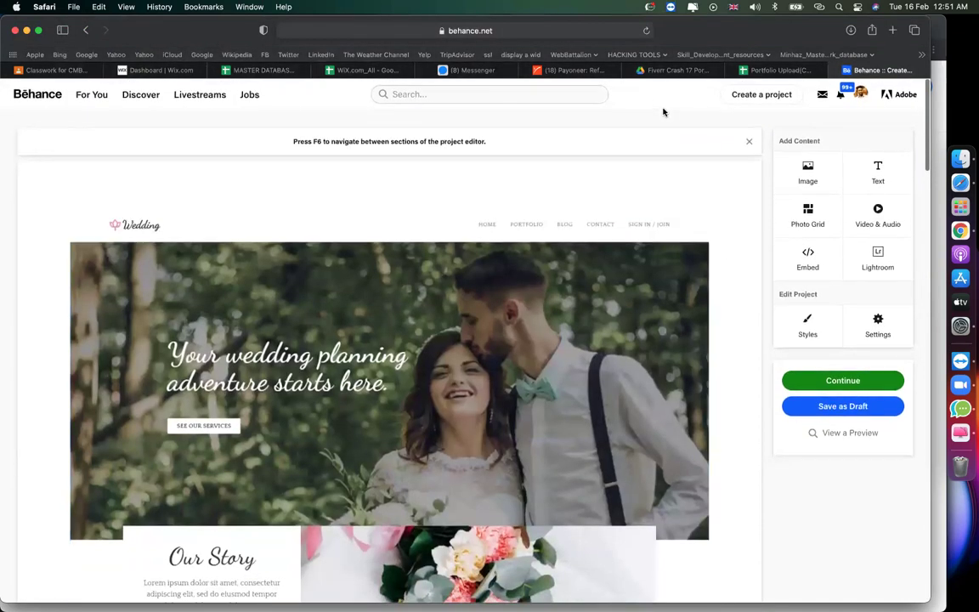
left_click(772, 72)
scroll(497, 330, "down", 5)
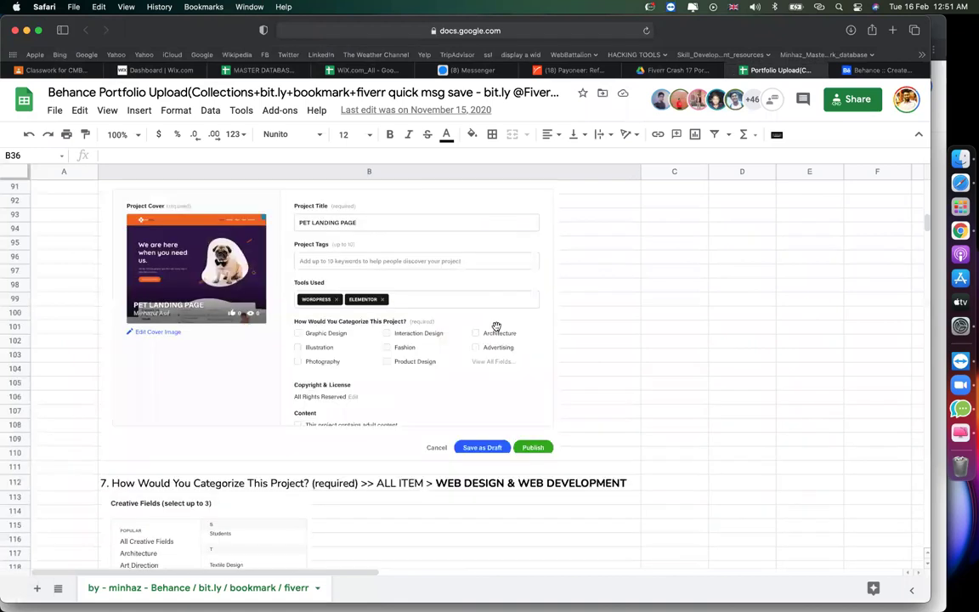
scroll(497, 330, "up", 1)
left_click(498, 328)
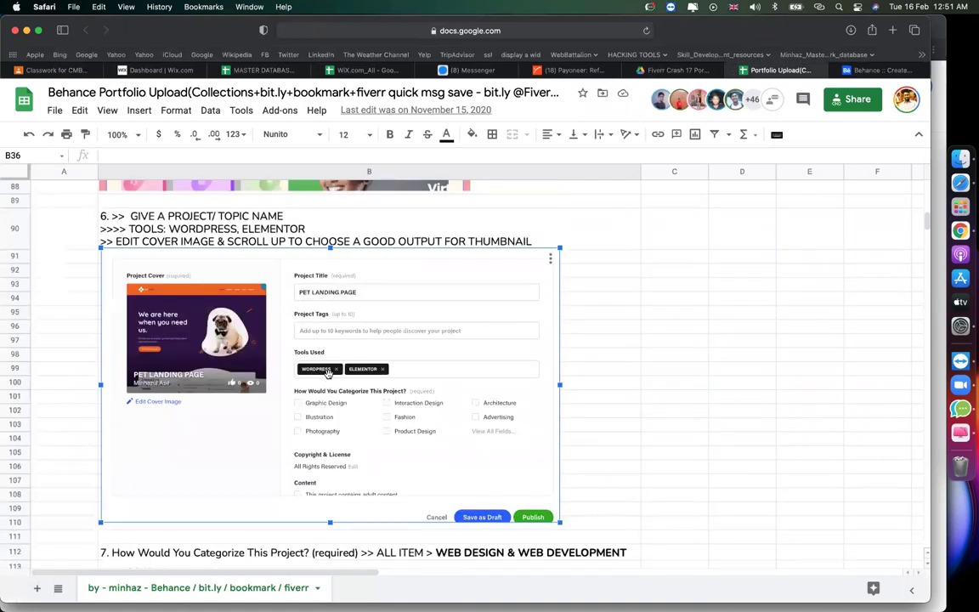
- Return to the Behance project, continue to its publishing details and title it "weeding website"
left_click(876, 69)
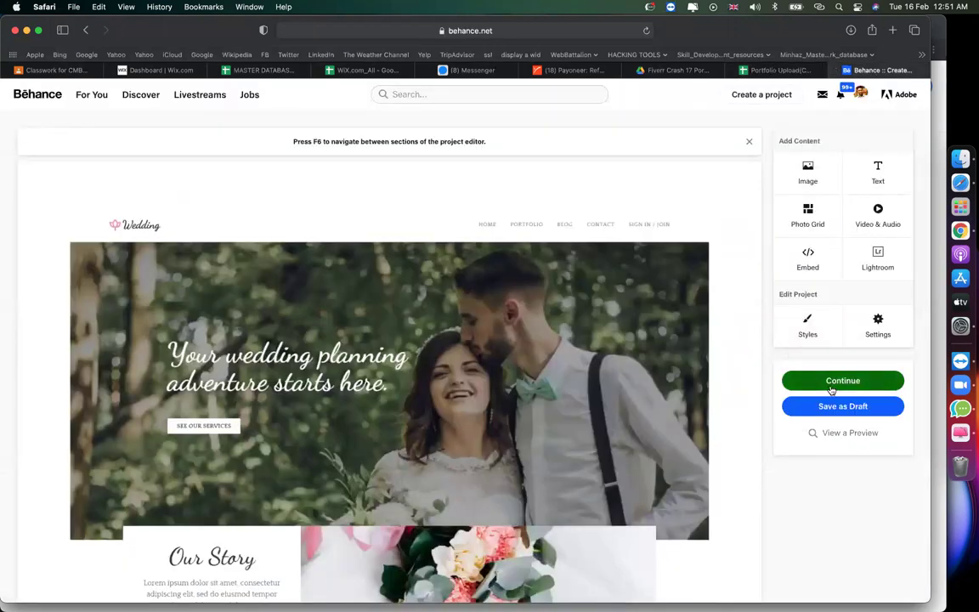
left_click(830, 381)
left_click(531, 194)
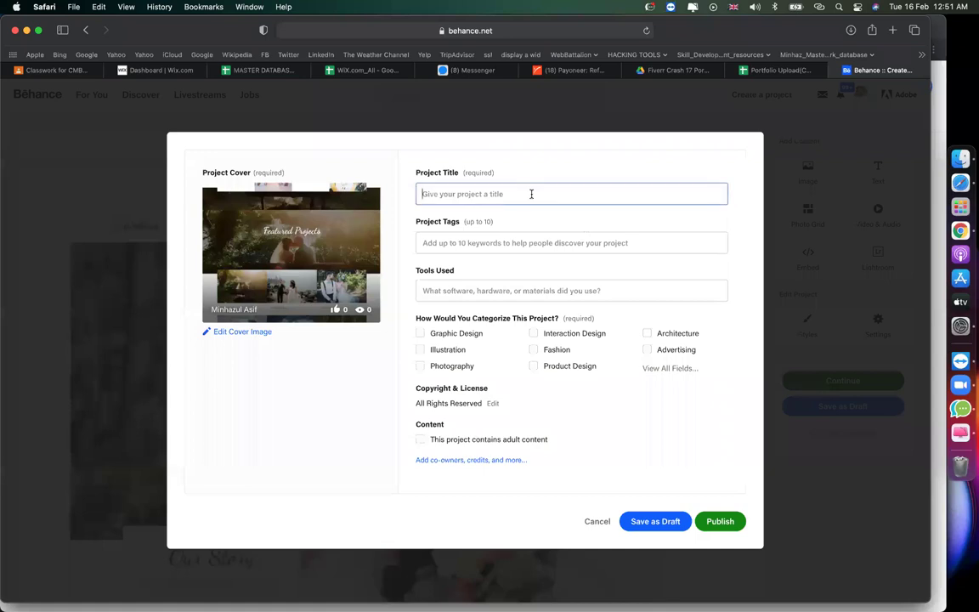
type("weedi")
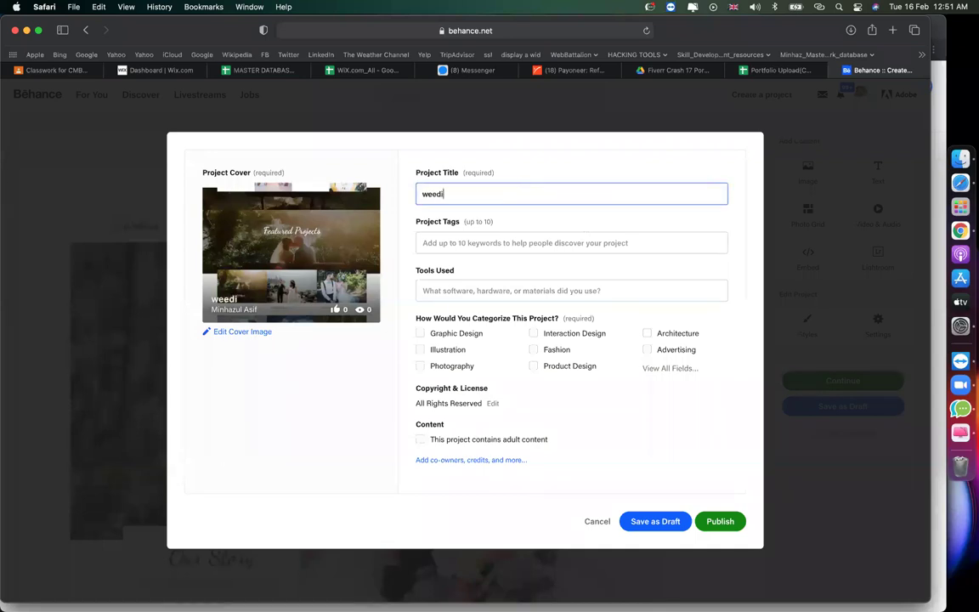
type("ng website")
- Add WordPress and Elementor as the tools used for the project
left_click(511, 292)
type("wordpress")
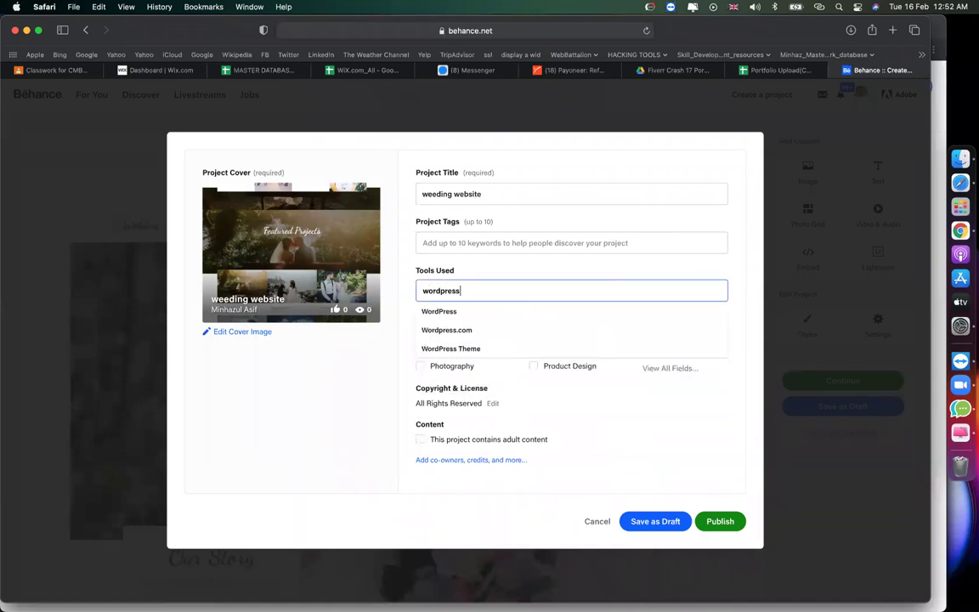
key("Down")
key("Return")
type("element")
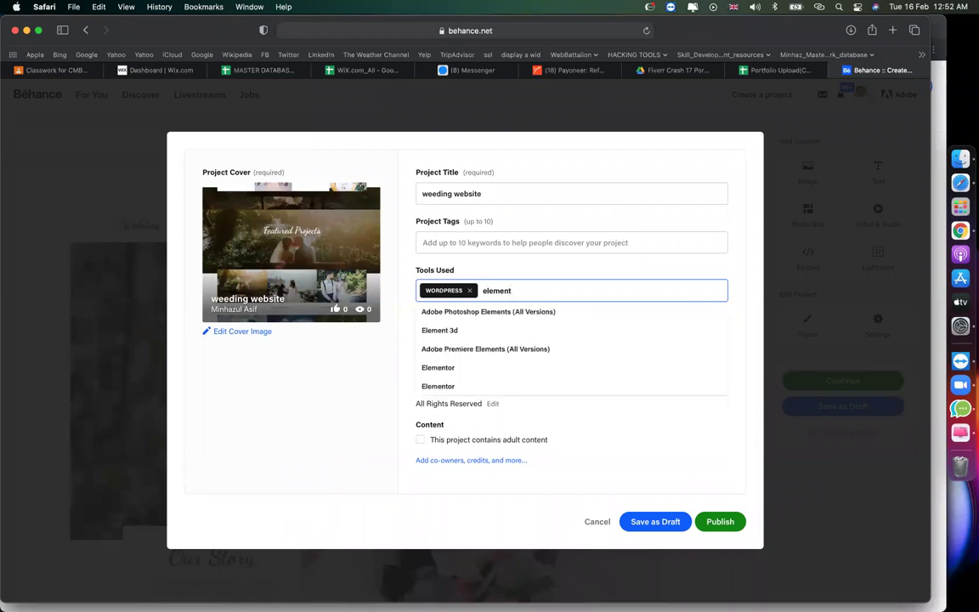
left_click(466, 368)
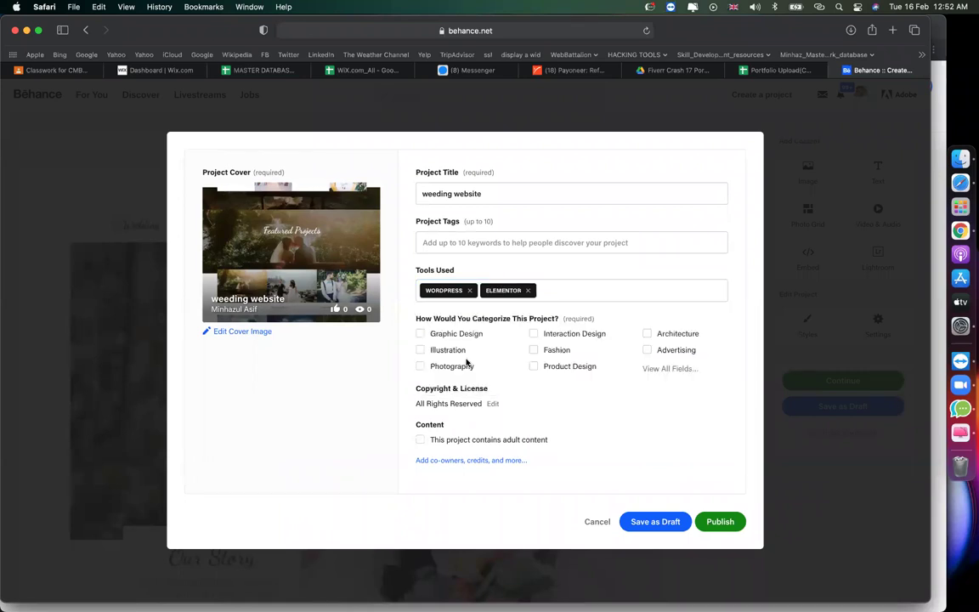
- Check the spreadsheet's instruction 7 on categories, and choose Web Design as the Behance project's creative field
left_click(775, 71)
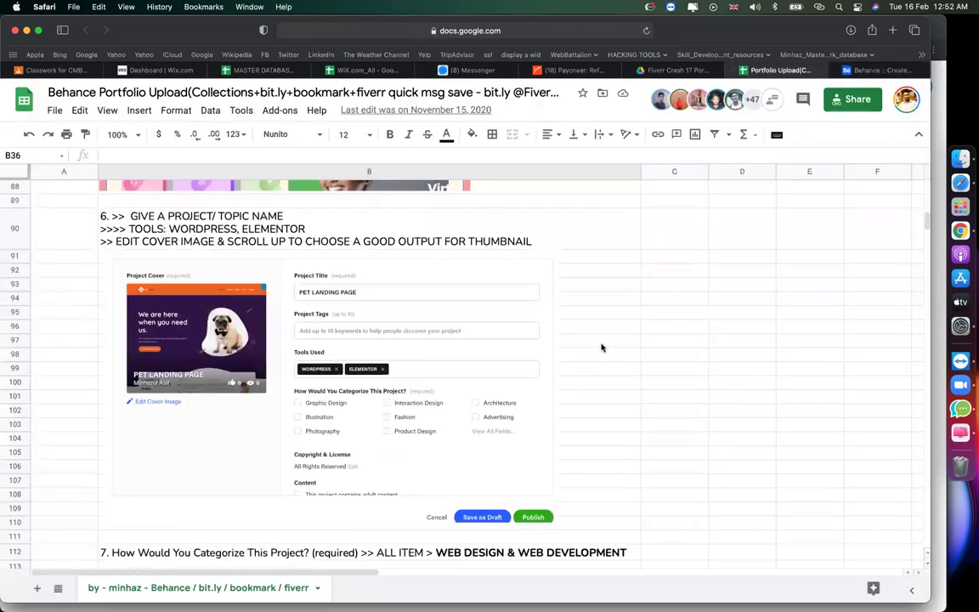
scroll(602, 347, "down", 4)
scroll(602, 348, "down", 1)
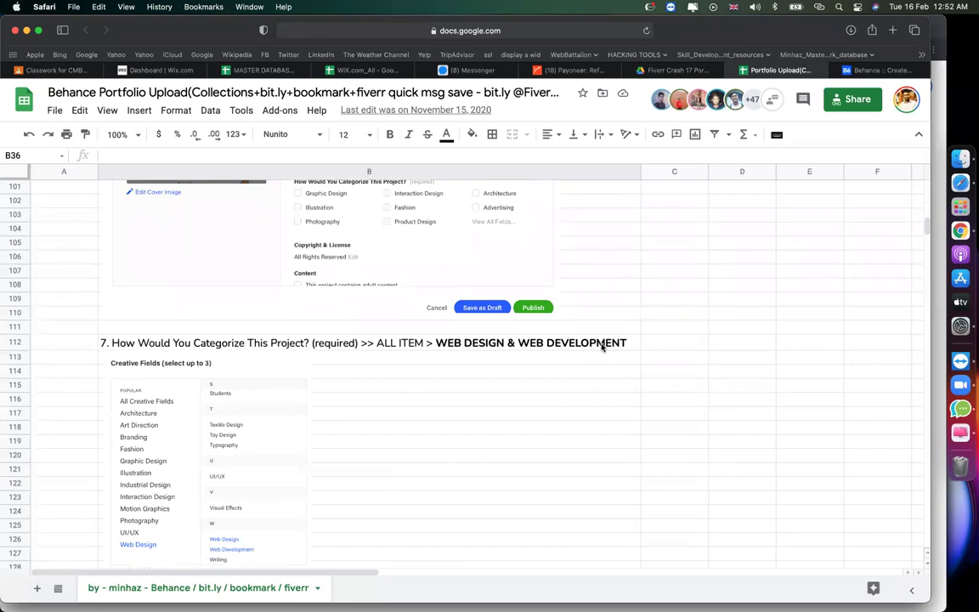
scroll(502, 325, "down", 2)
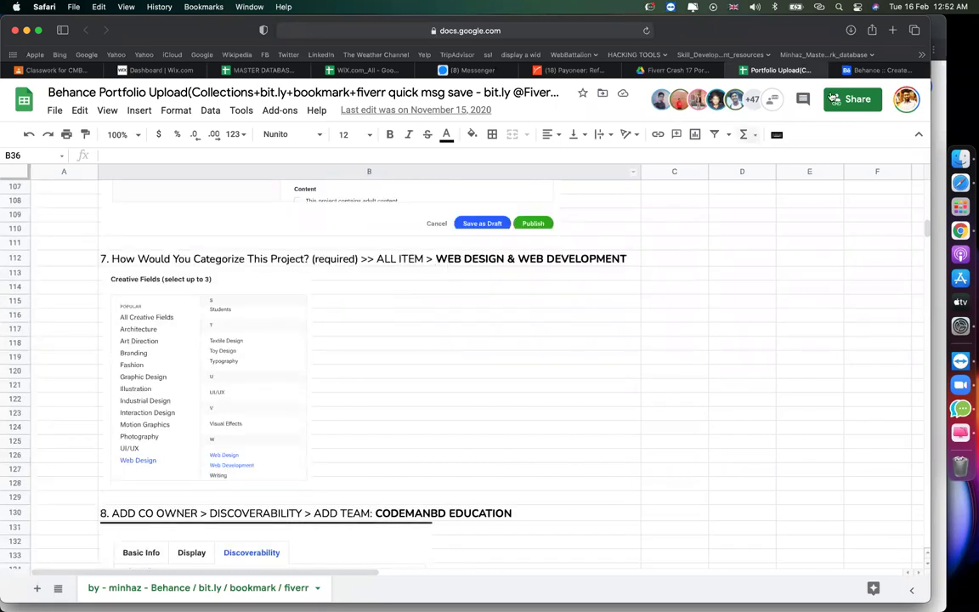
left_click(871, 70)
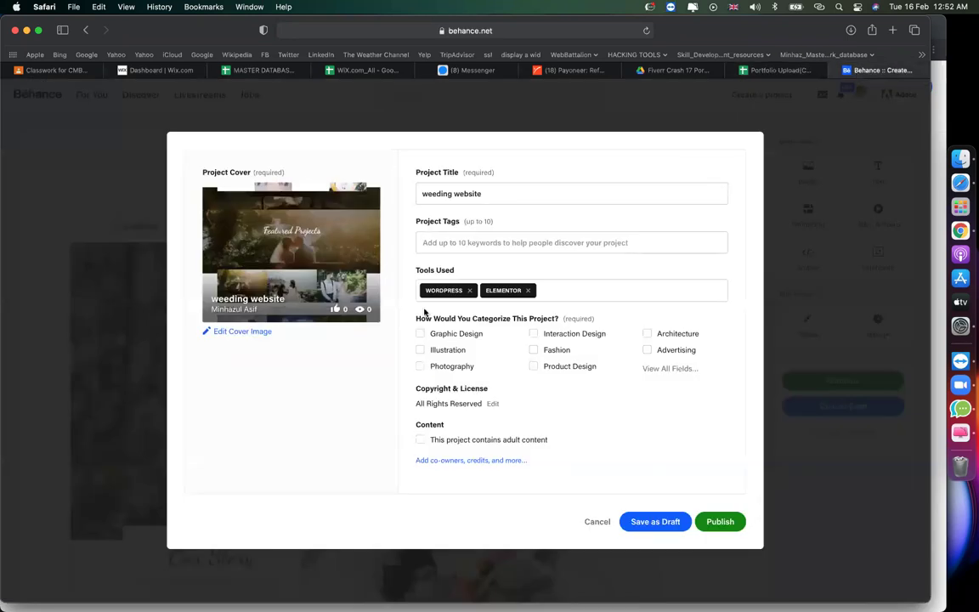
left_click_drag(416, 319, 547, 317)
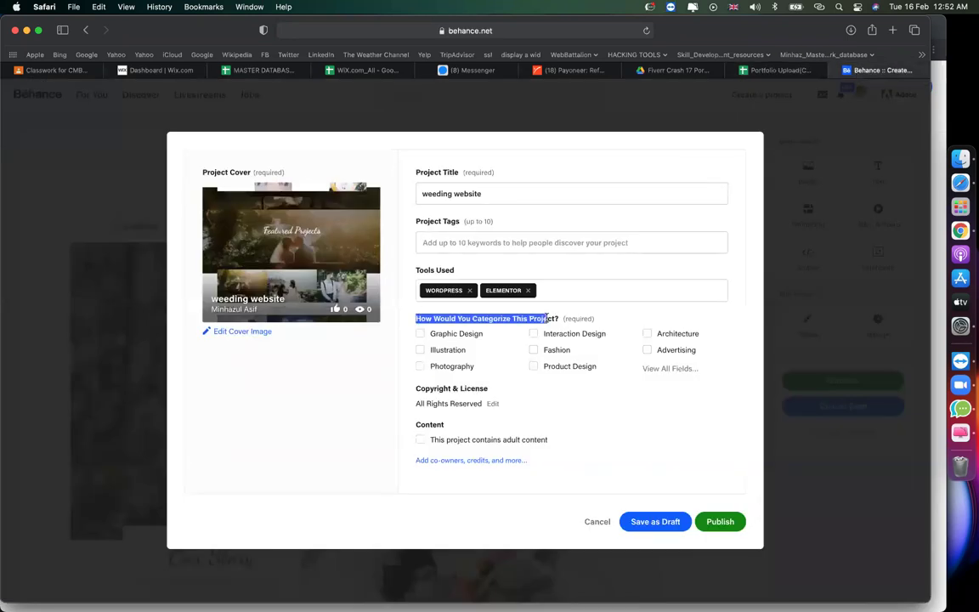
left_click(670, 369)
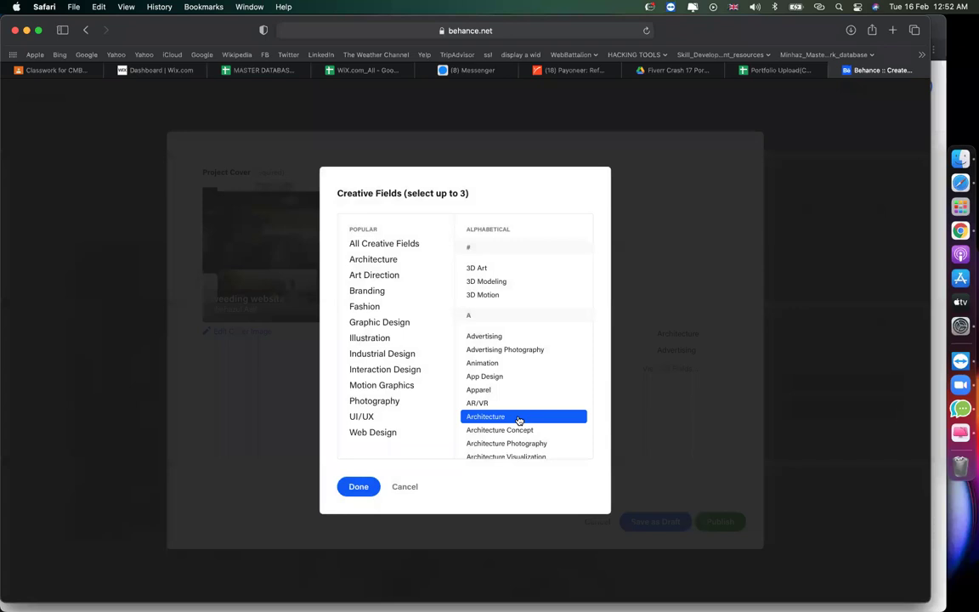
scroll(518, 419, "down", 15)
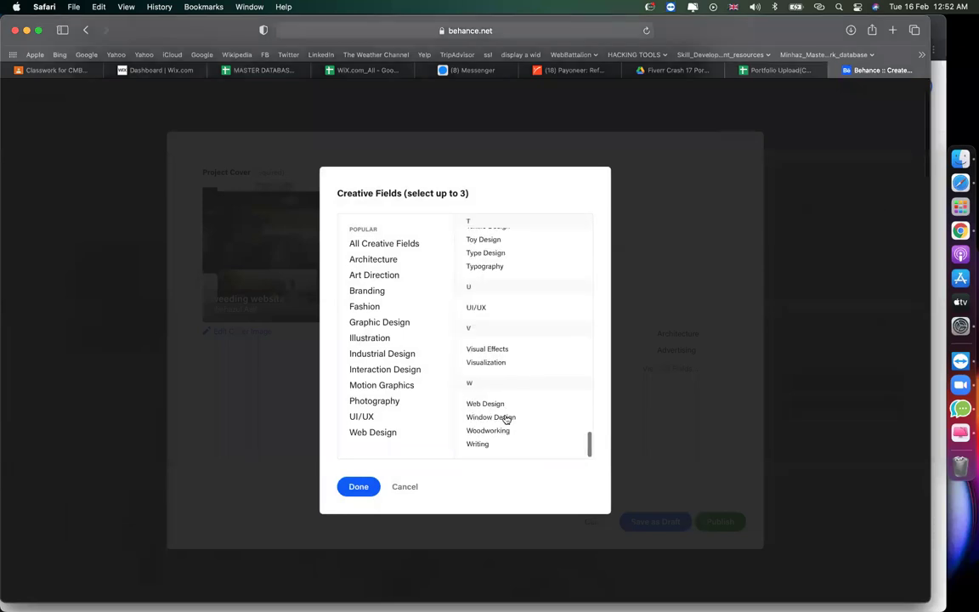
left_click(499, 415)
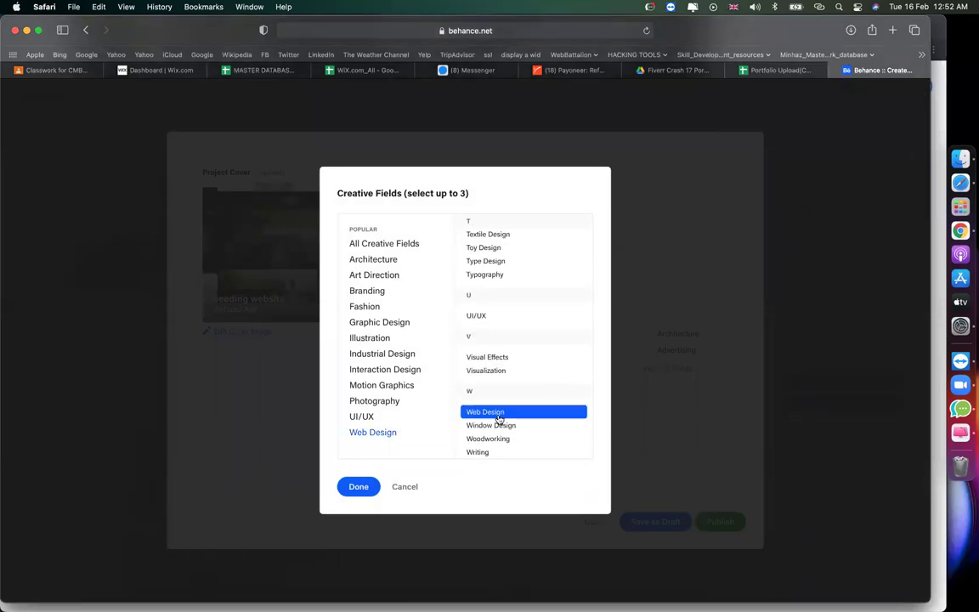
left_click(358, 486)
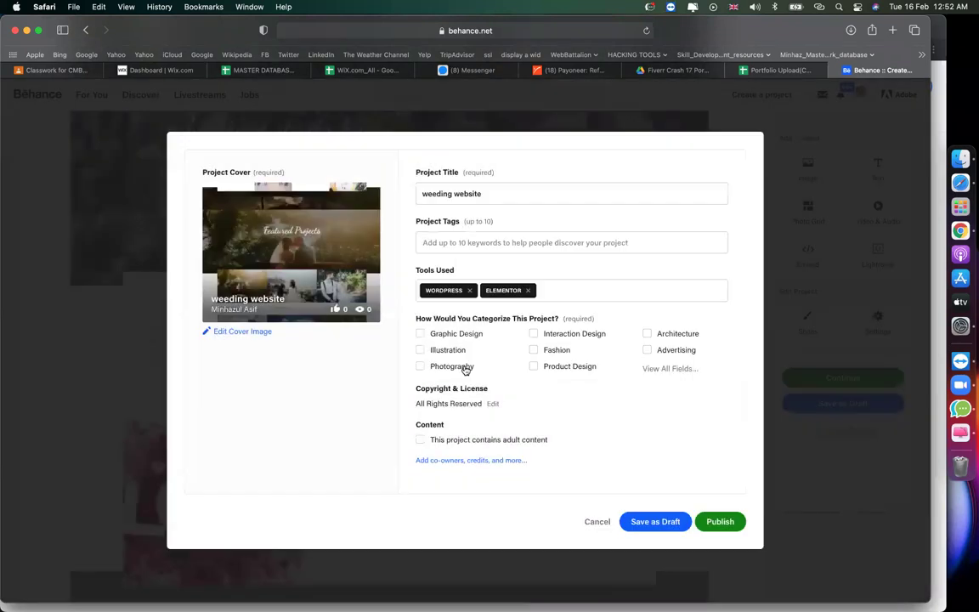
- Read the spreadsheet's instruction 8 on adding a team, and locate the co-owners and credits option in the Behance project
left_click(765, 70)
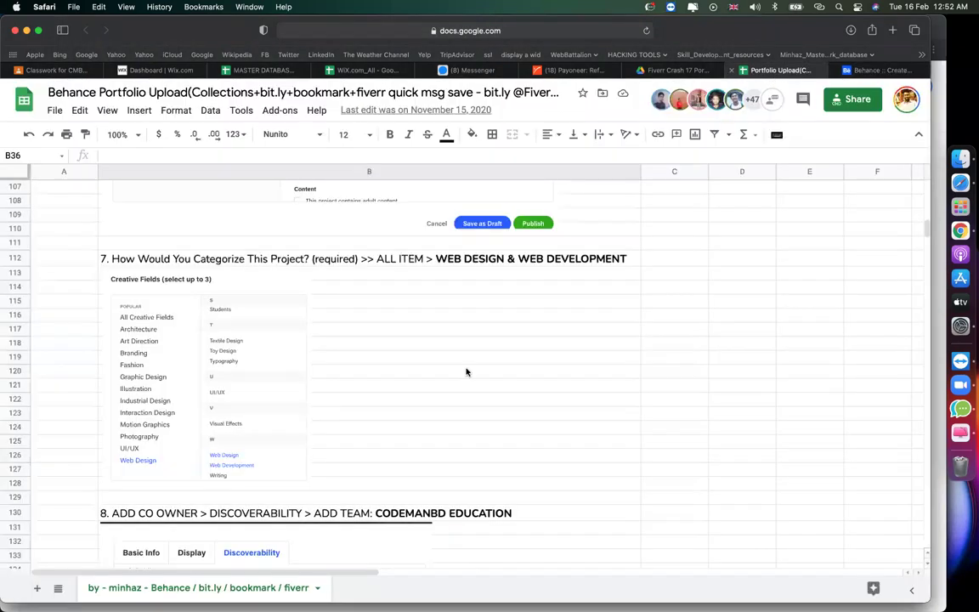
scroll(466, 372, "down", 5)
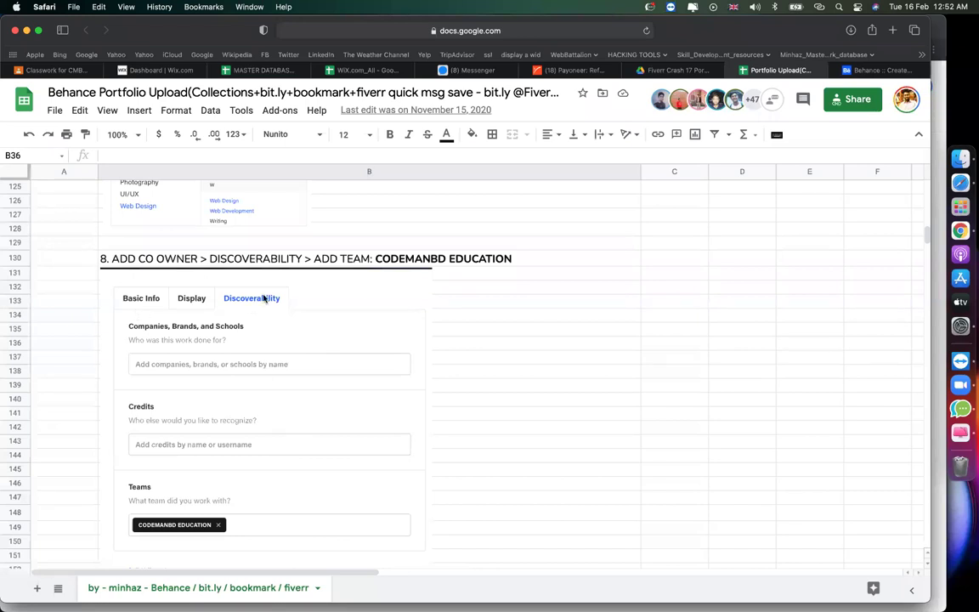
left_click(859, 69)
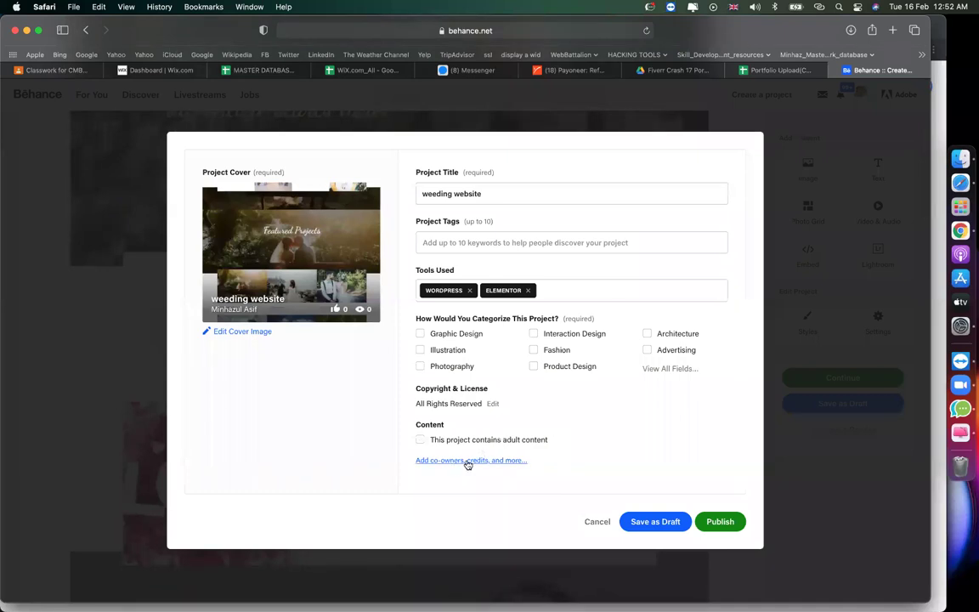
- Delete the Discoverability screenshot under the spreadsheet's instruction 8 and open cell B130 for editing
left_click(765, 70)
left_click(398, 349)
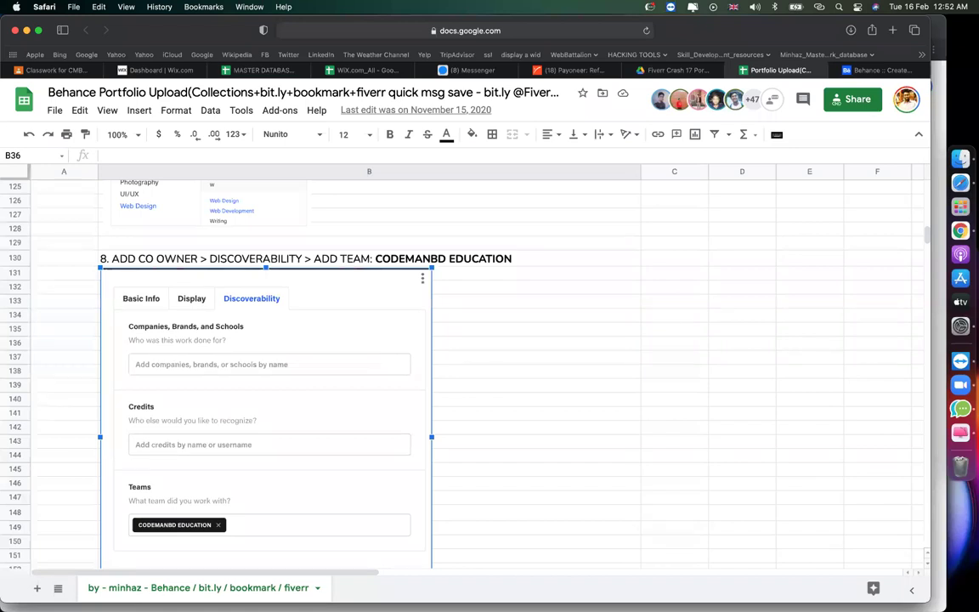
key("Delete")
left_click(288, 261)
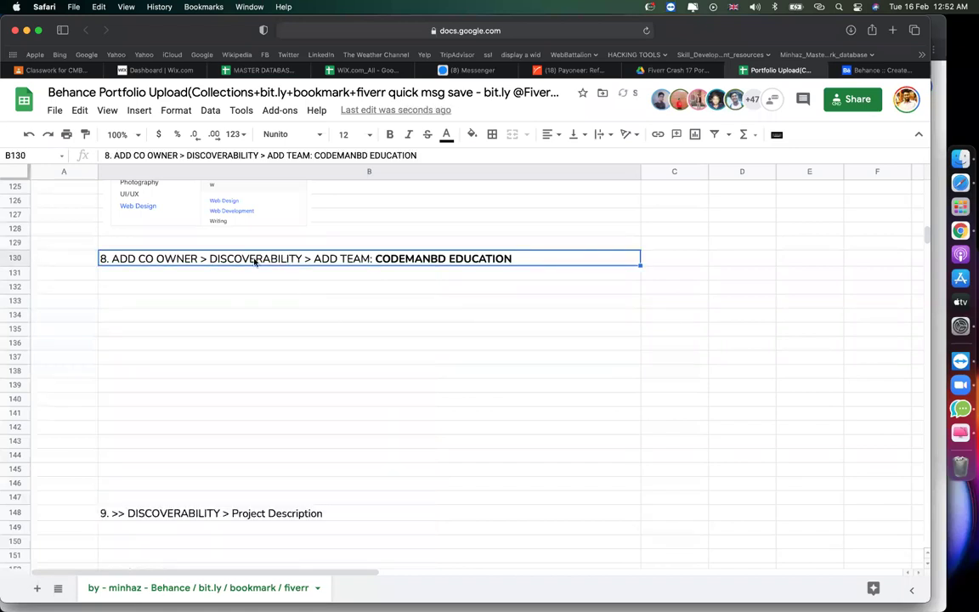
double_click(254, 262)
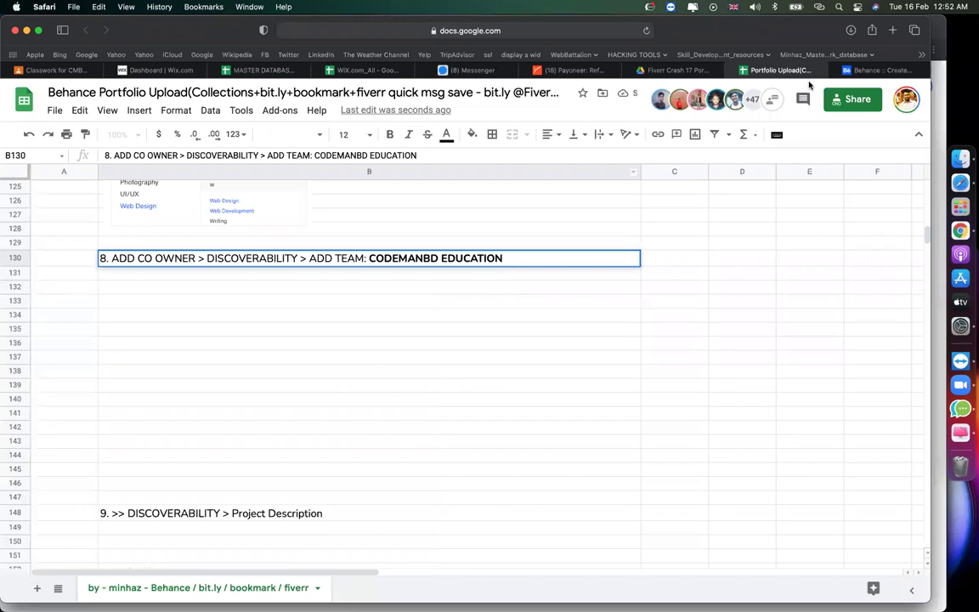
- Return to the Behance project and open its co-owners and credits settings
left_click(877, 70)
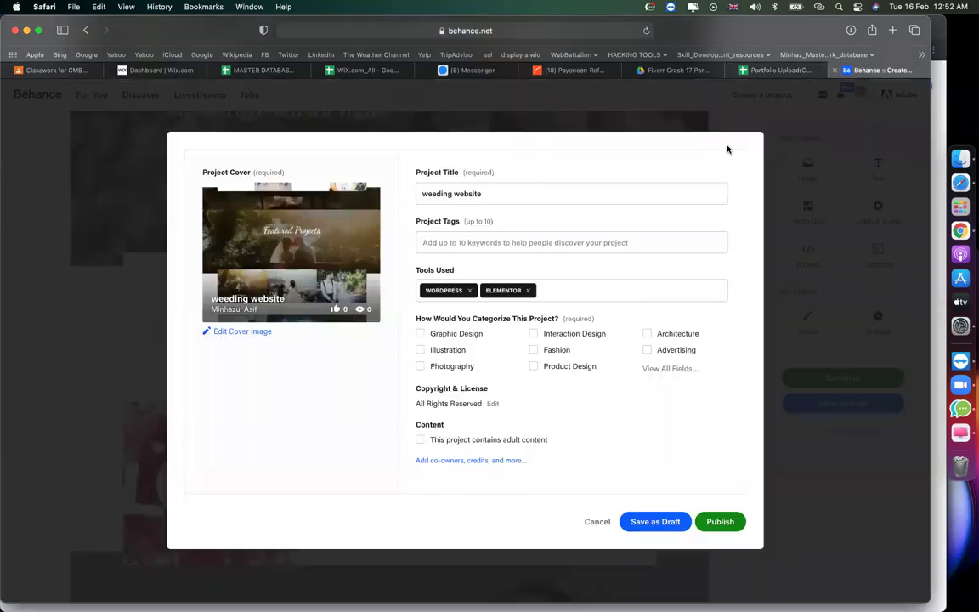
left_click(477, 461)
- Undo the deletion of the spreadsheet's Discoverability screenshot and reread instruction 8 on adding the team
left_click(775, 70)
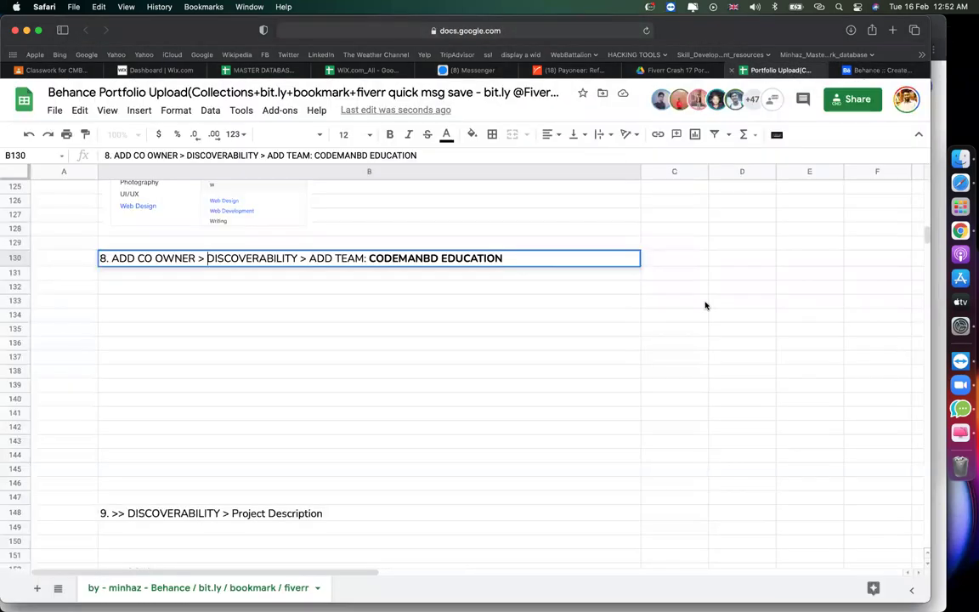
left_click(706, 305)
scroll(568, 278, "up", 20)
left_click(569, 276)
scroll(432, 294, "up", 5)
scroll(432, 294, "down", 20)
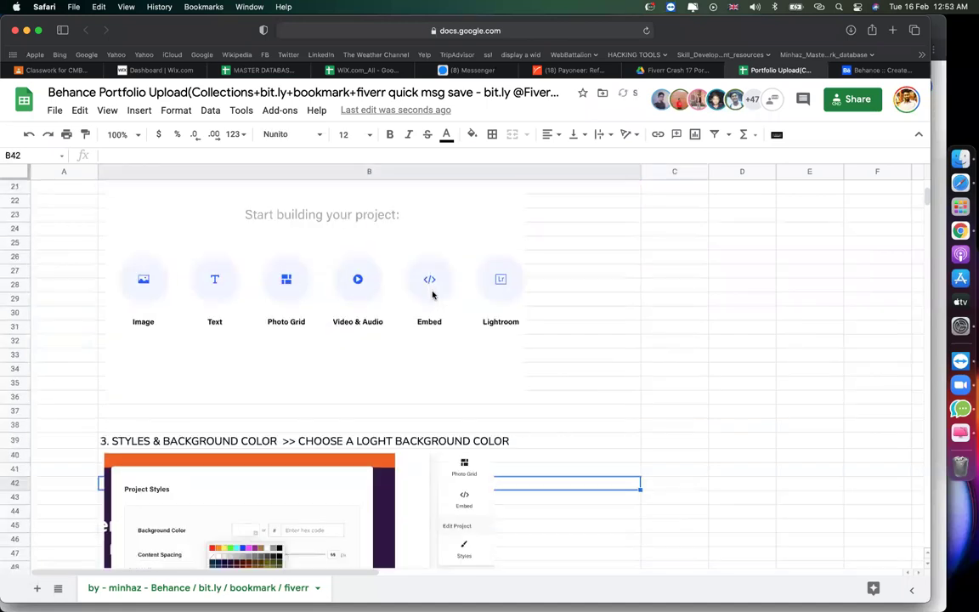
scroll(432, 294, "down", 10)
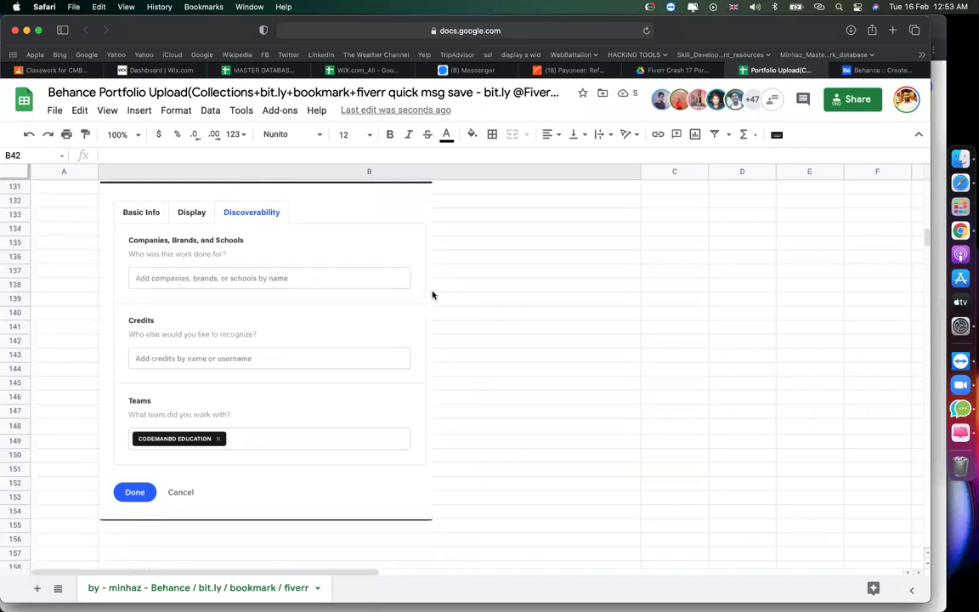
scroll(425, 295, "up", 4)
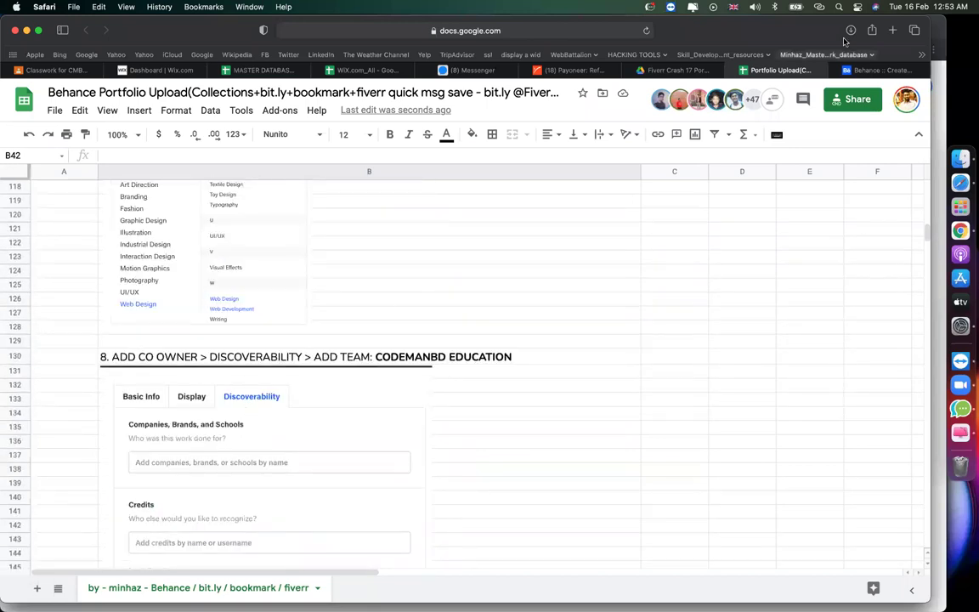
- Add CodemanBD education as the team in the Behance project's discoverability settings
left_click(875, 70)
left_click(454, 138)
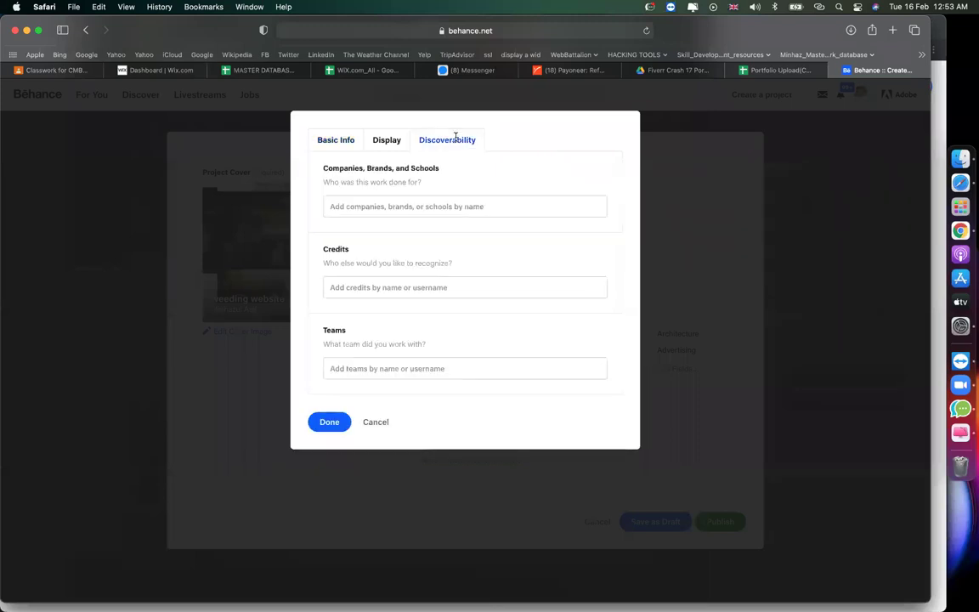
left_click(374, 368)
type("codemanbd")
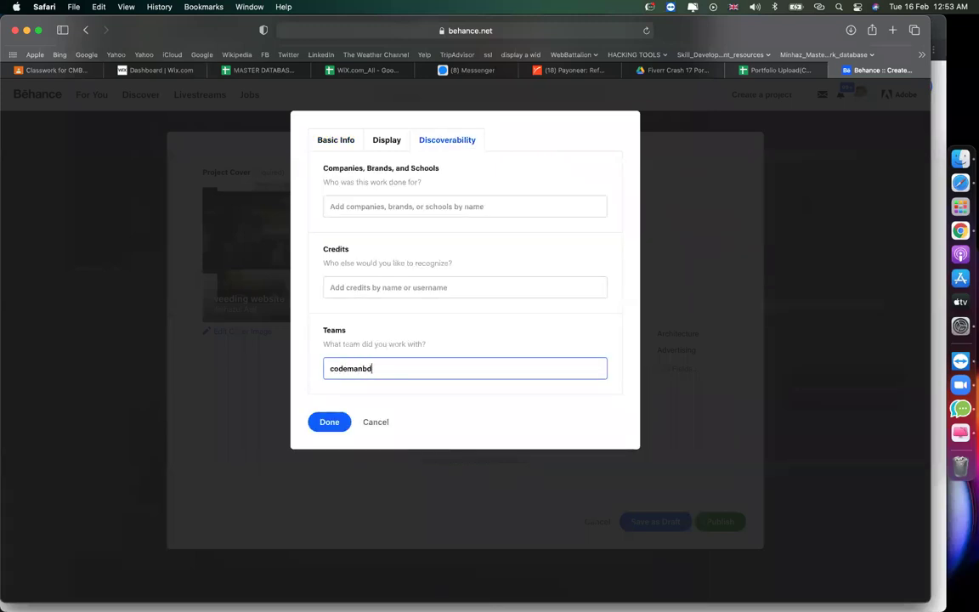
type(" ed")
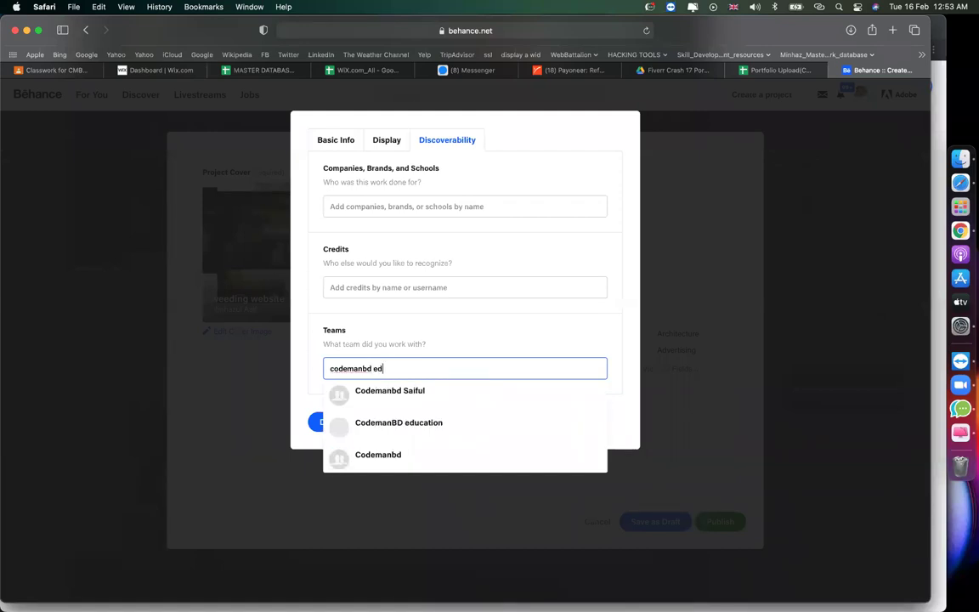
type("iu")
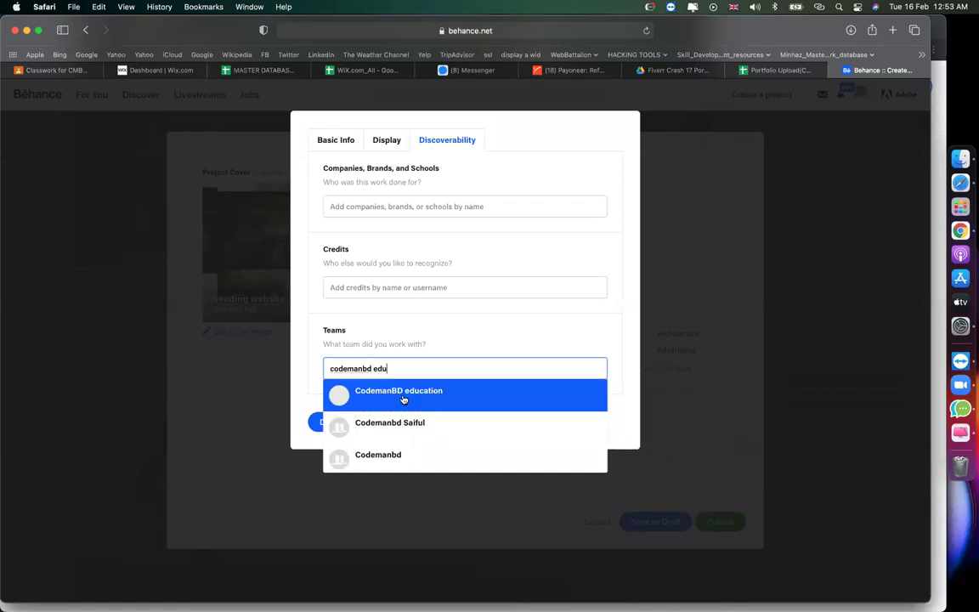
left_click(402, 393)
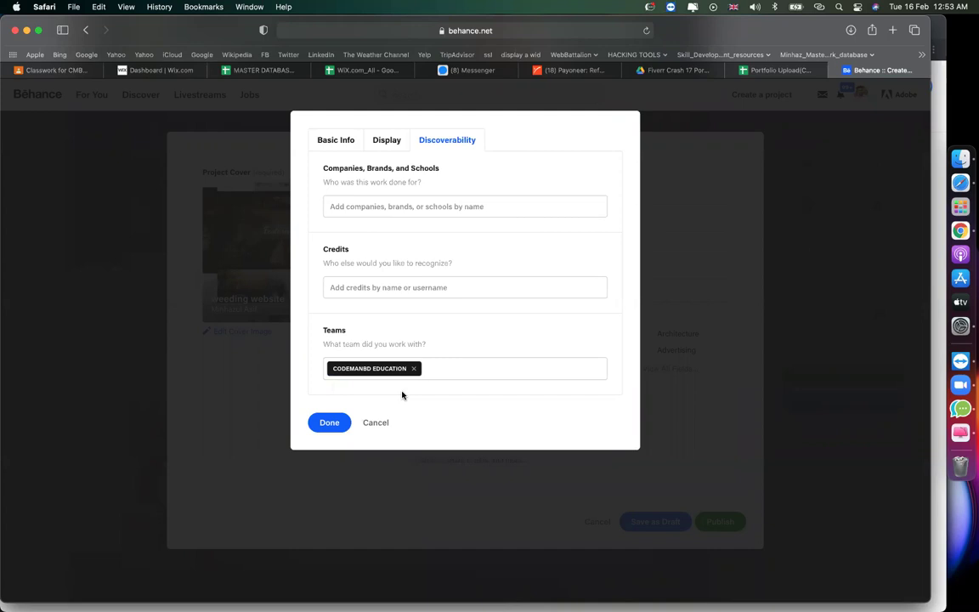
- Check the spreadsheet's remaining instructions up to publishing, confirm the project's discoverability settings and publish the project
left_click(787, 71)
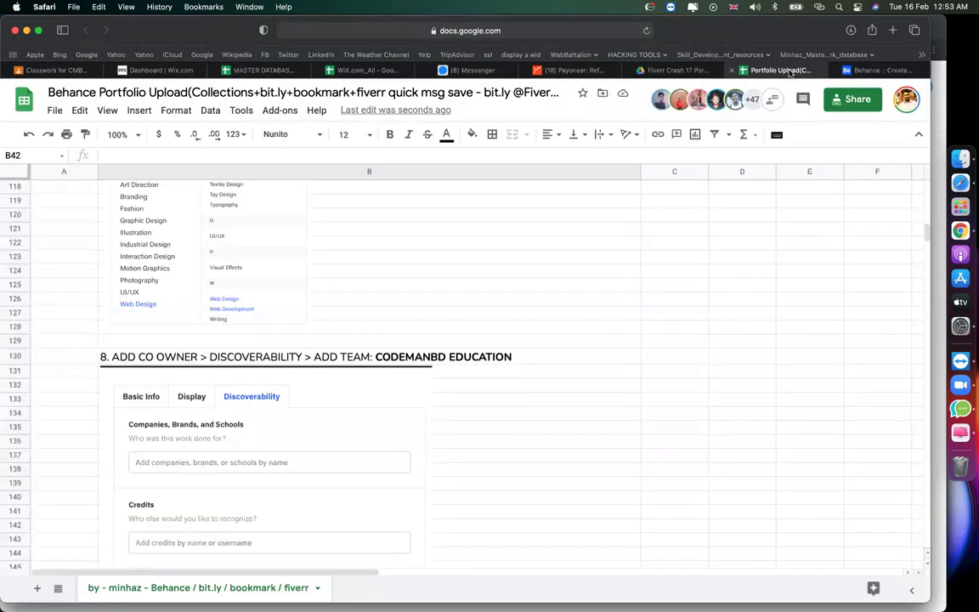
scroll(726, 271, "down", 5)
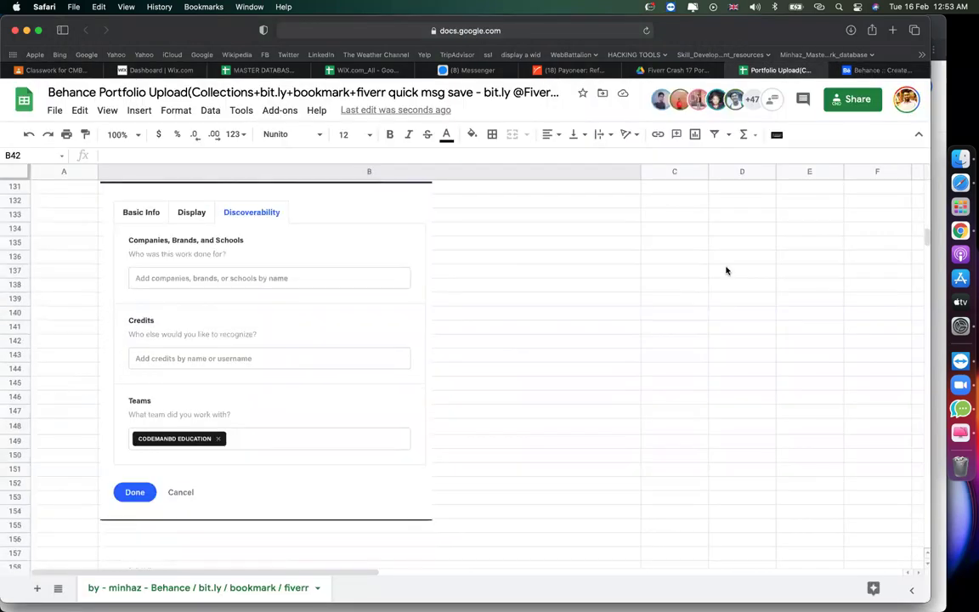
scroll(726, 270, "down", 2)
scroll(212, 379, "down", 15)
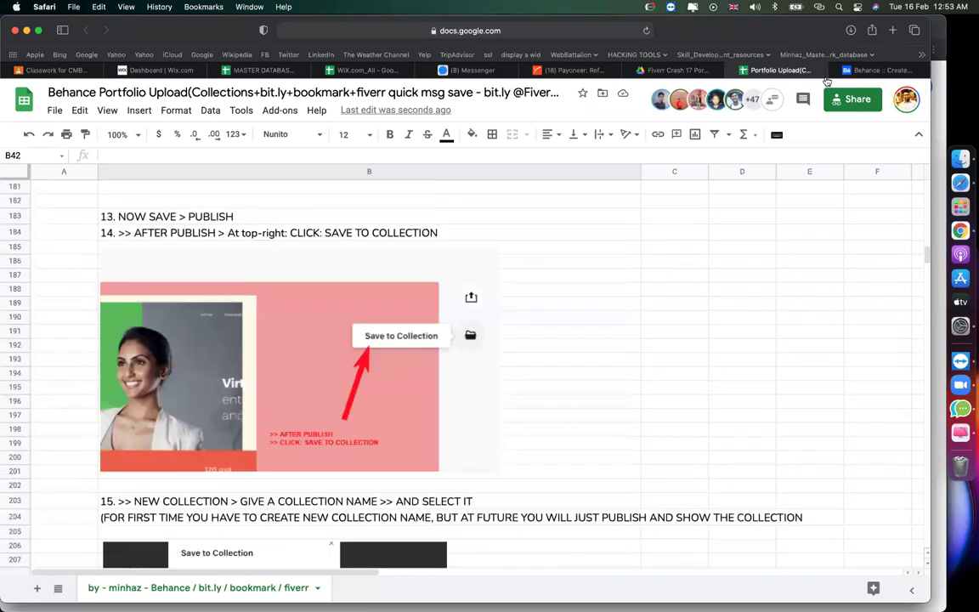
left_click(876, 70)
left_click(331, 422)
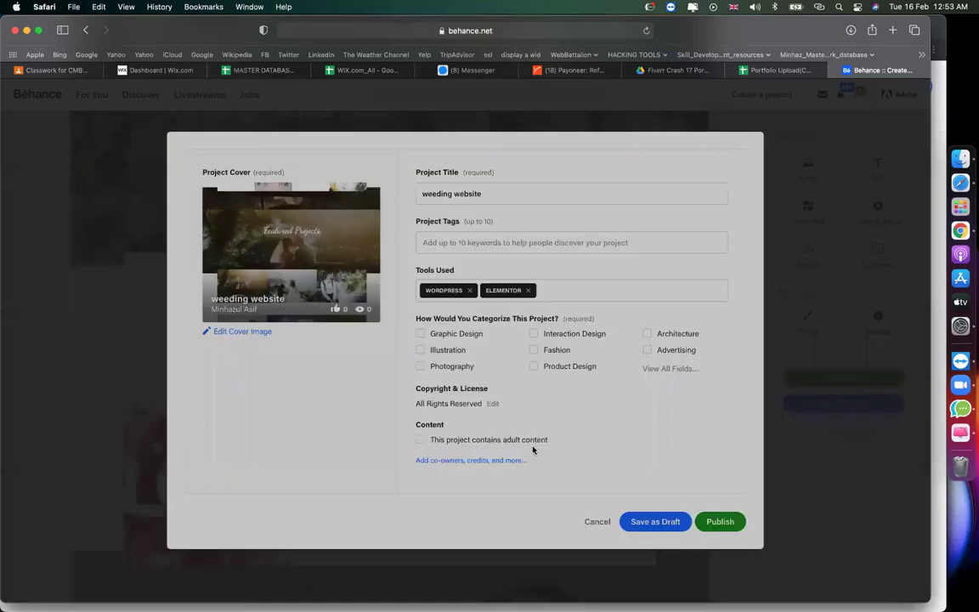
left_click(722, 523)
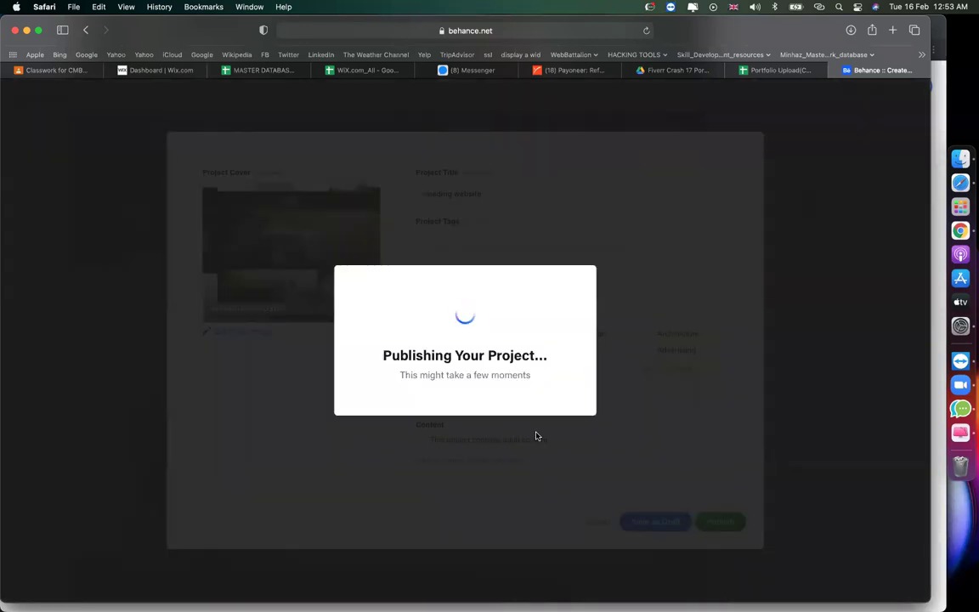
- Switch to the instruction spreadsheet and list the collection names "landing pages" in C186 and "full website" in C187
left_click(772, 71)
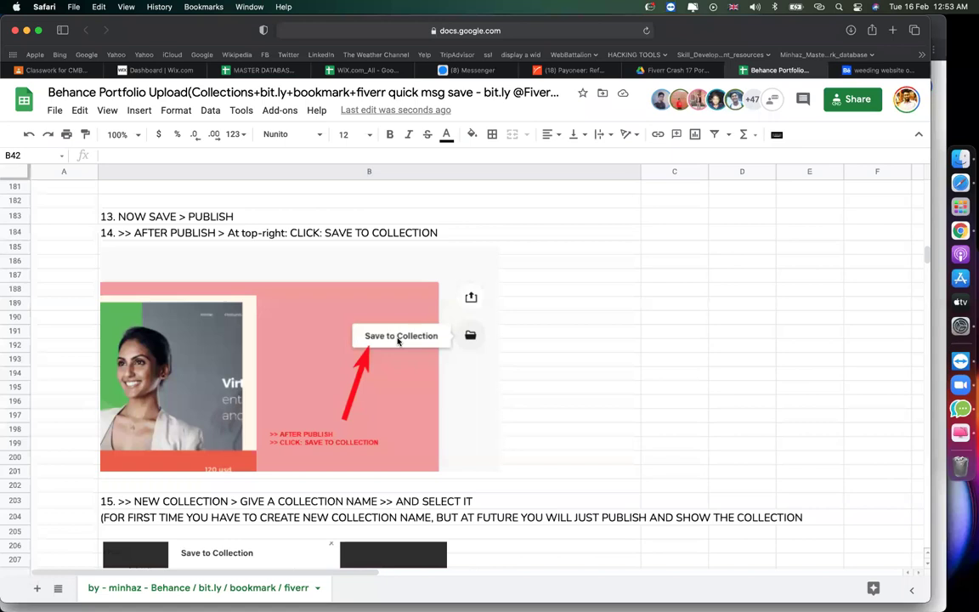
left_click(671, 262)
type("landing paeg")
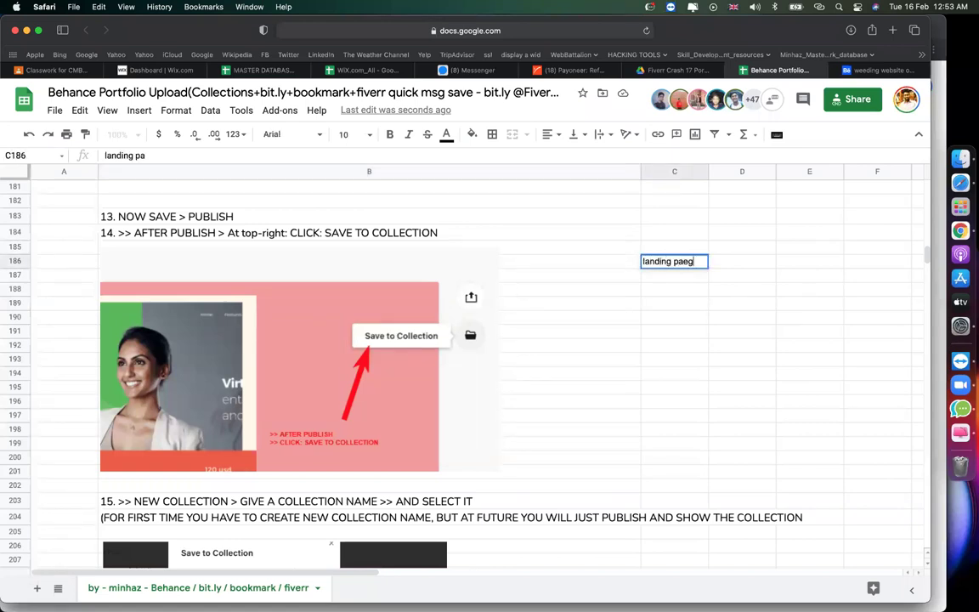
key("BackSpace")
key("BackSpace")
type("ges")
key("Return")
type("fu")
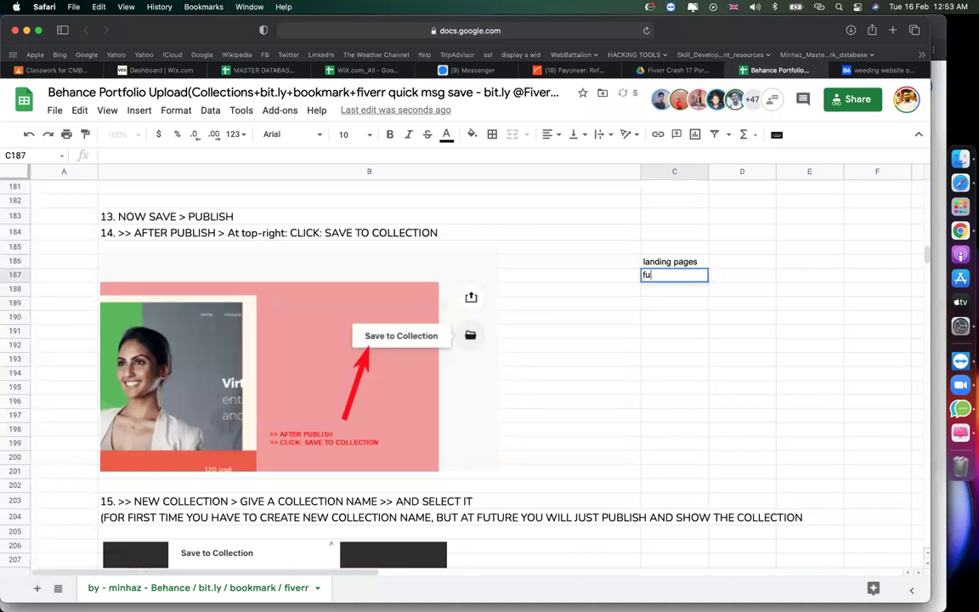
type("ll website")
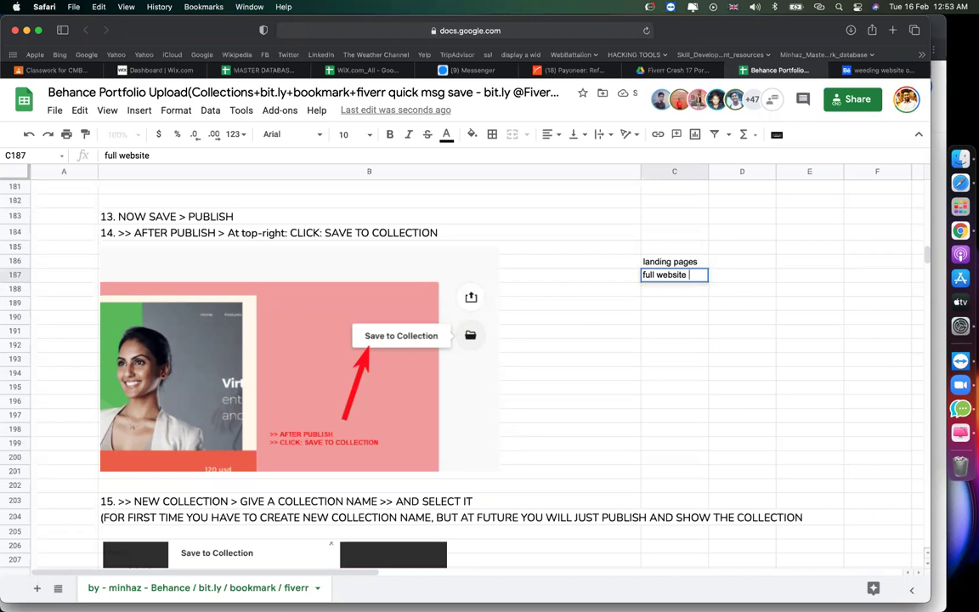
key("Return")
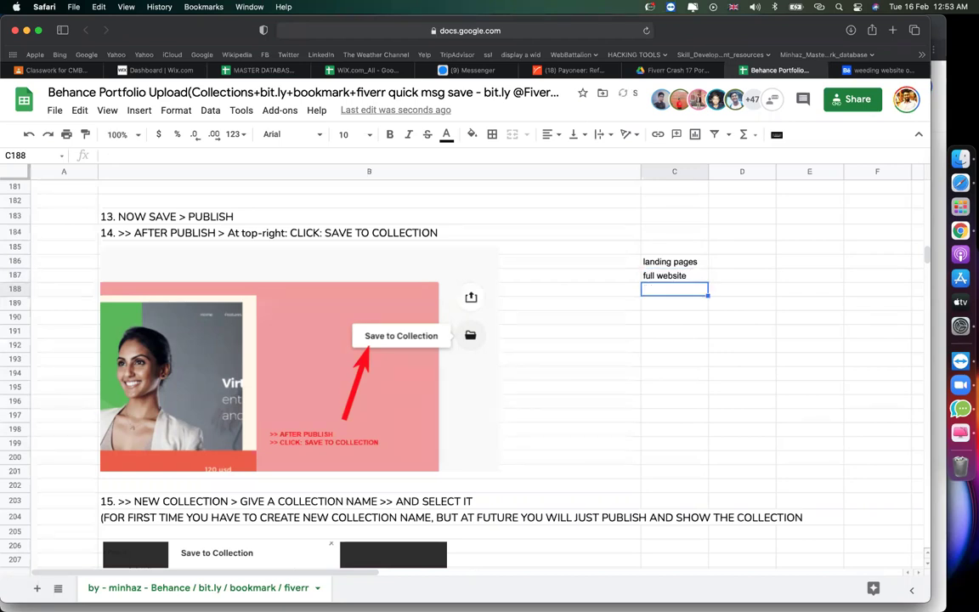
- Enter "elementor widgets" in C188 as the third collection name
type("elementor")
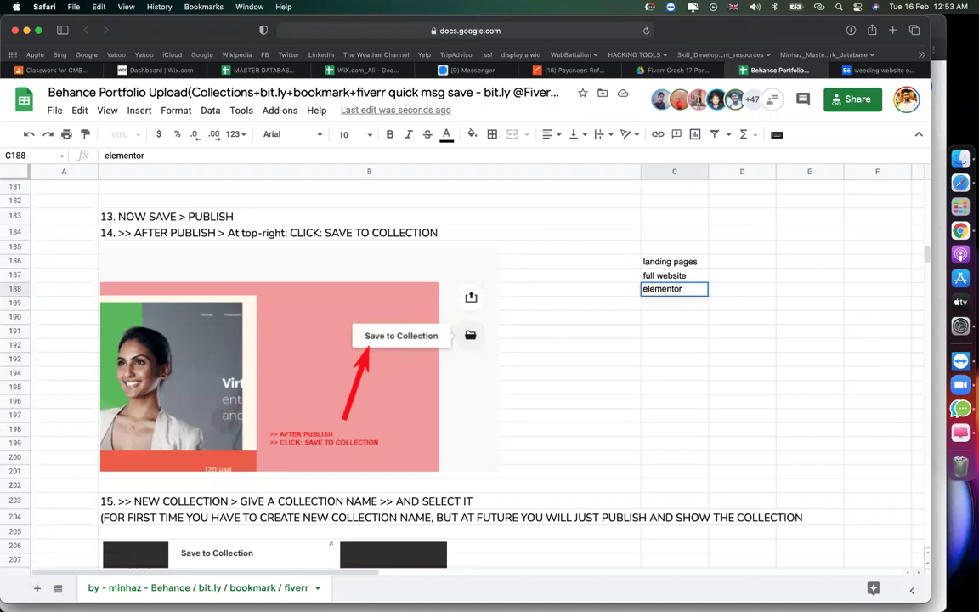
type(" widgets")
key("BackSpace")
key("BackSpace")
key("BackSpace")
key("BackSpace")
key("BackSpace")
key("BackSpace")
key("BackSpace")
key("BackSpace")
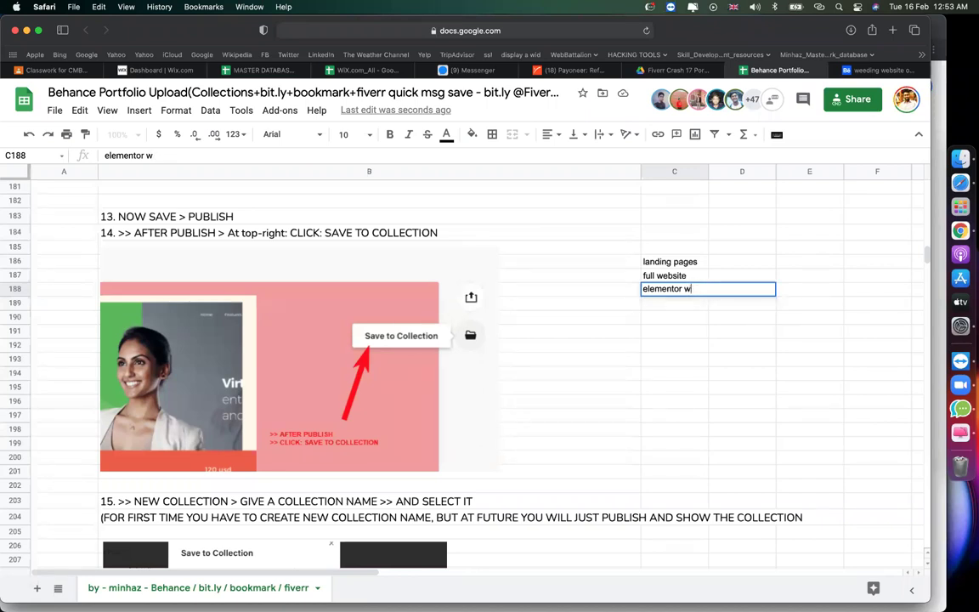
type("widgets")
key("Return")
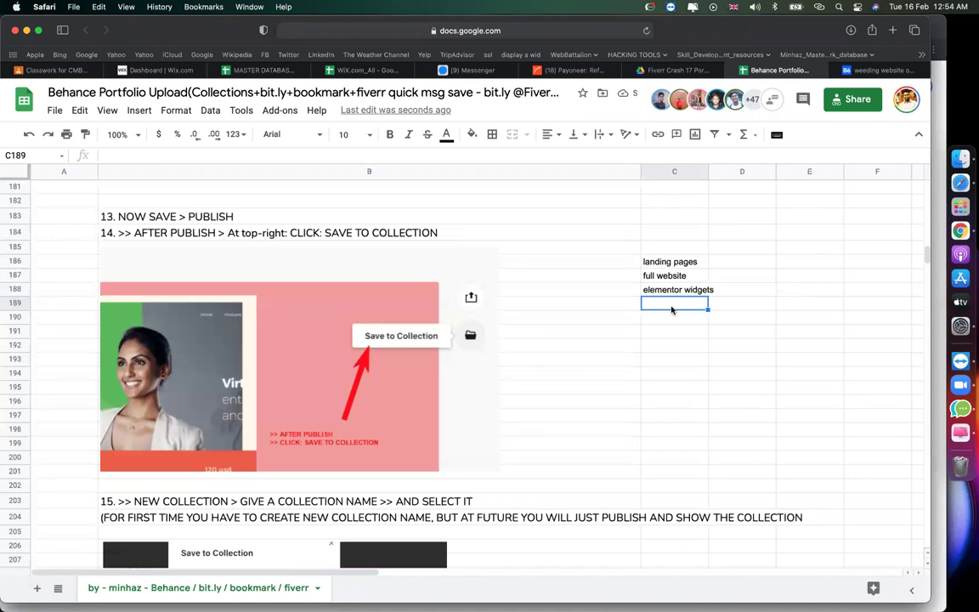
- Continue the list of collection names with "web forms" in C189, "woocommerce" in C190 and "shopify" in C191
type("fre")
key("BackSpace")
key("BackSpace")
key("BackSpace")
type("webs")
key("BackSpace")
type("forms")
key("Return")
type("woocommerce")
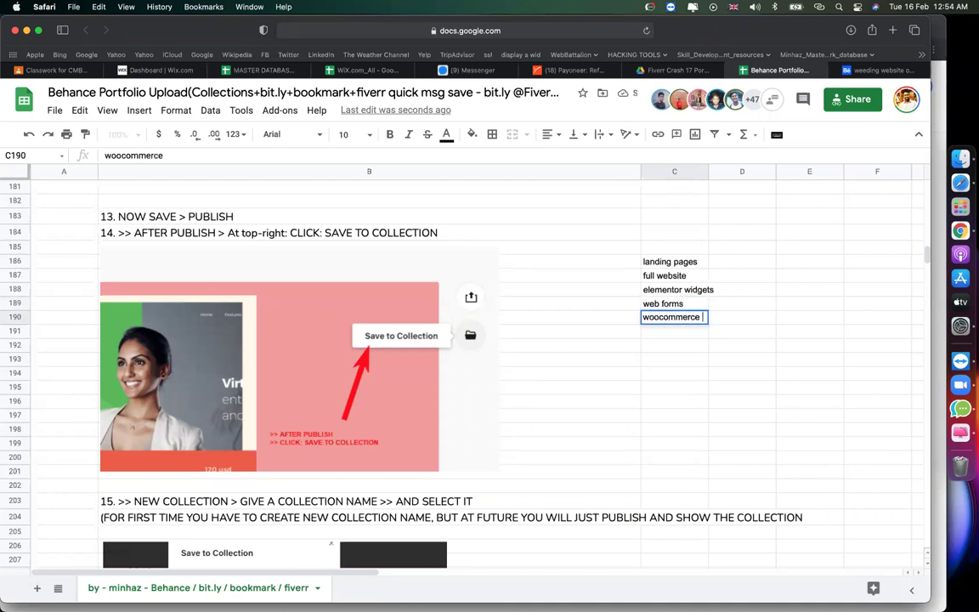
key("Return")
type("shopify")
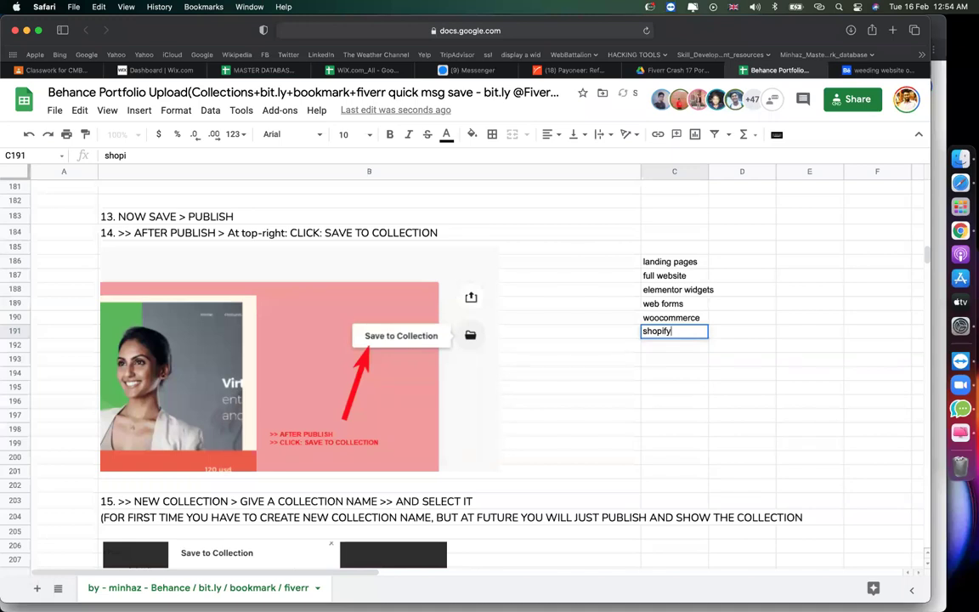
key("Return")
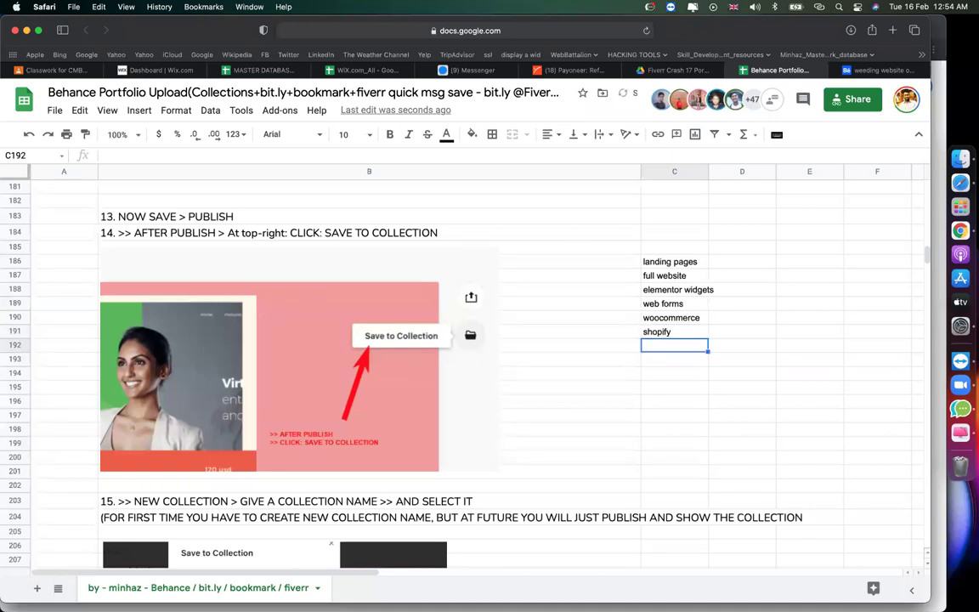
- Copy the collection name "full website" from C187 and return to the published wedding website project on Behance
left_click(680, 265)
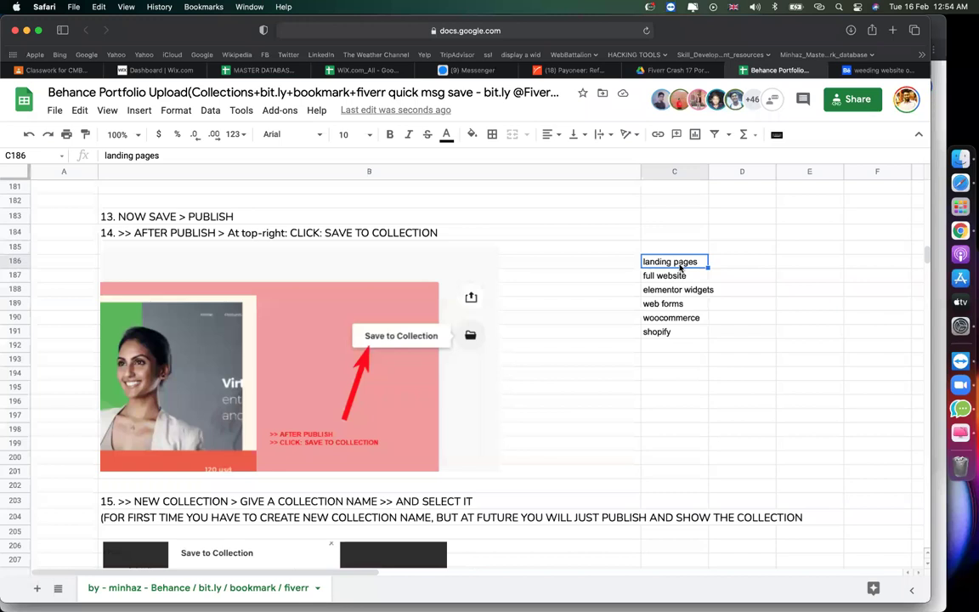
left_click(685, 277)
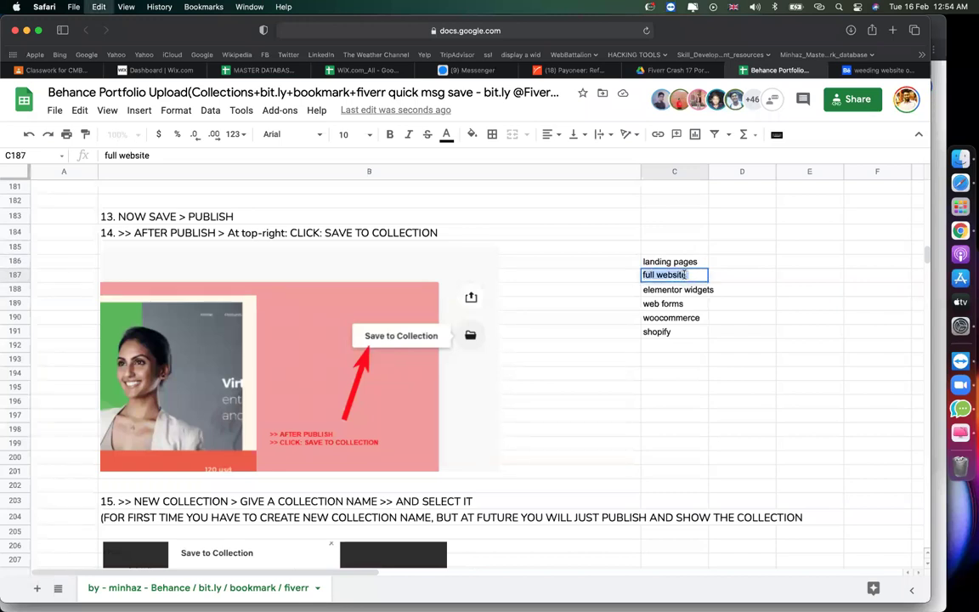
left_click(756, 277)
left_click(688, 281)
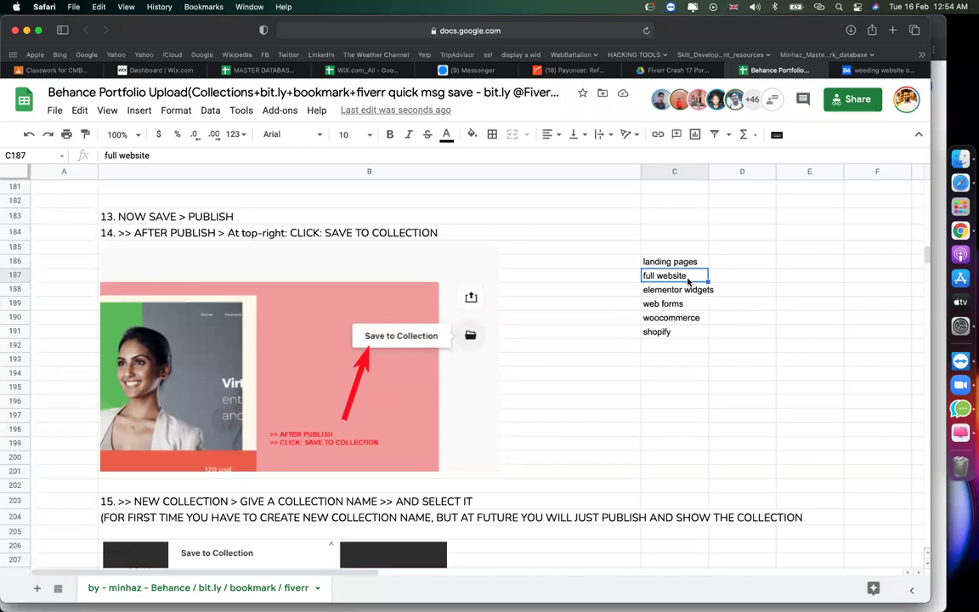
left_click(882, 76)
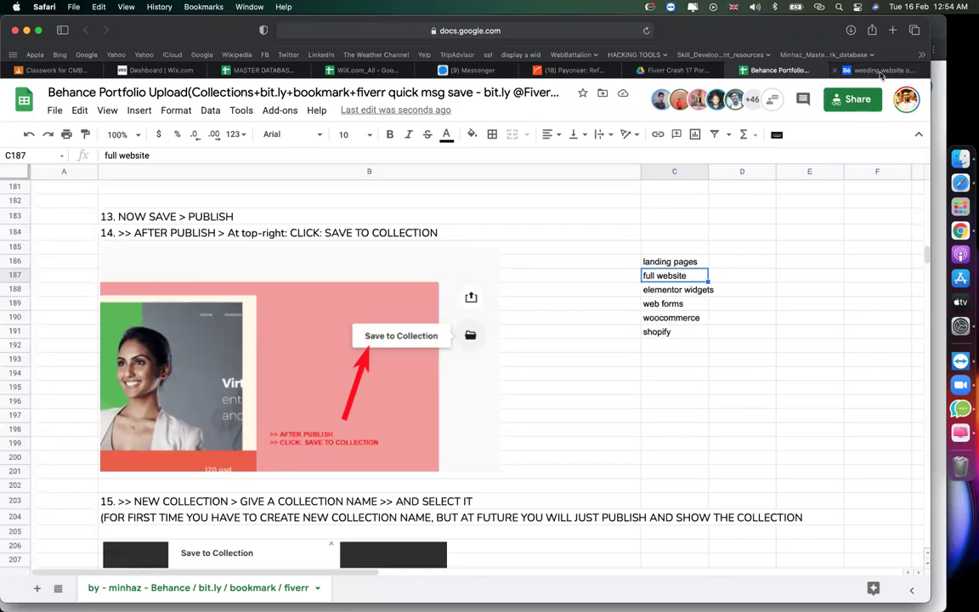
left_click(578, 252)
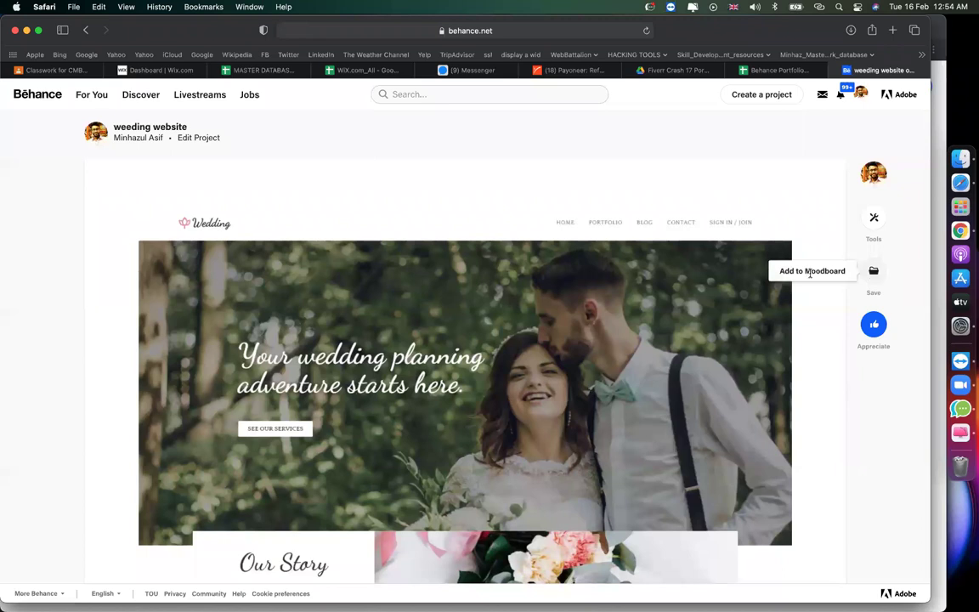
- Save the project to a new moodboard named "full website _fiverr crash 17"
left_click(869, 272)
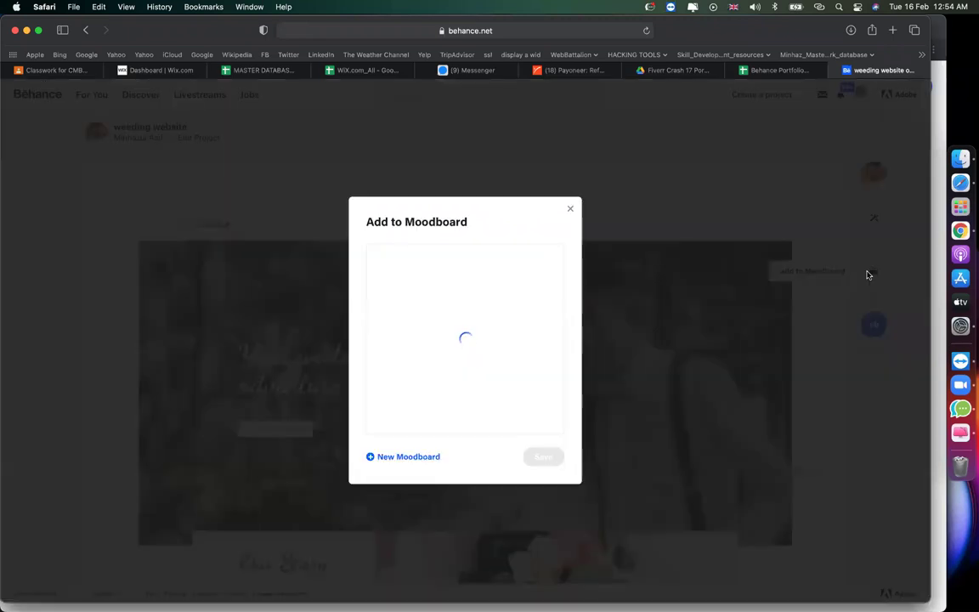
left_click(414, 462)
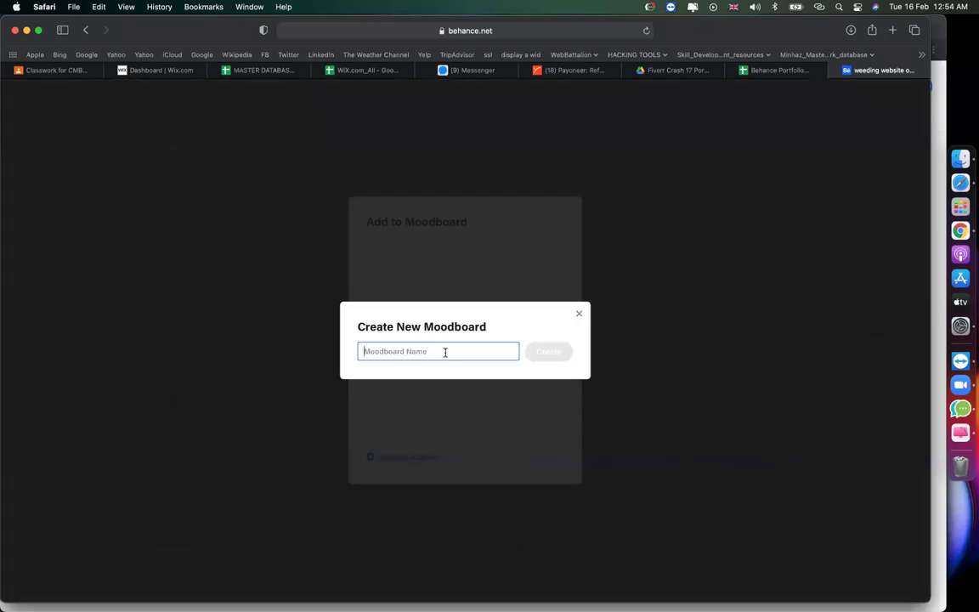
type("full website _fiverr crash 17")
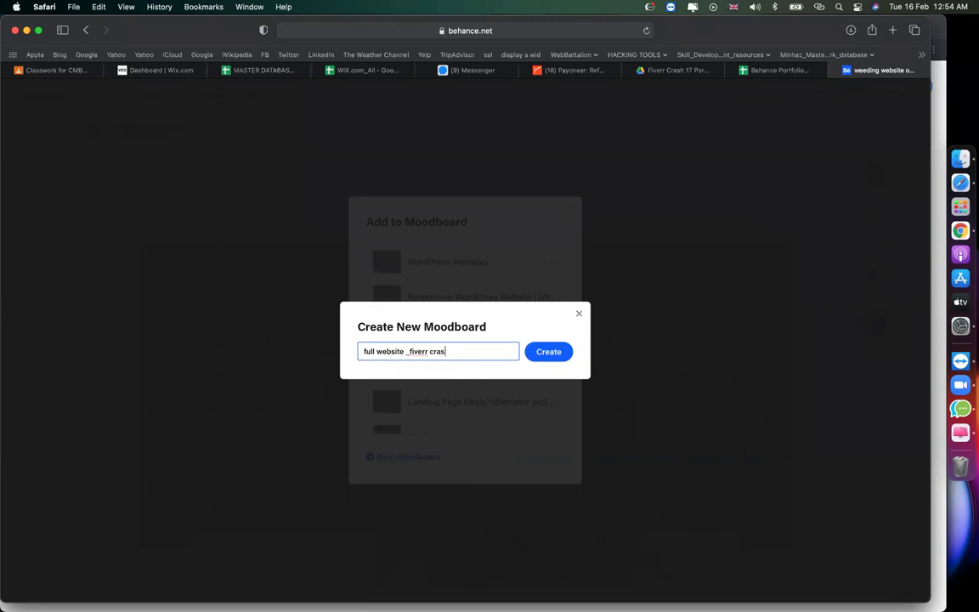
left_click(555, 361)
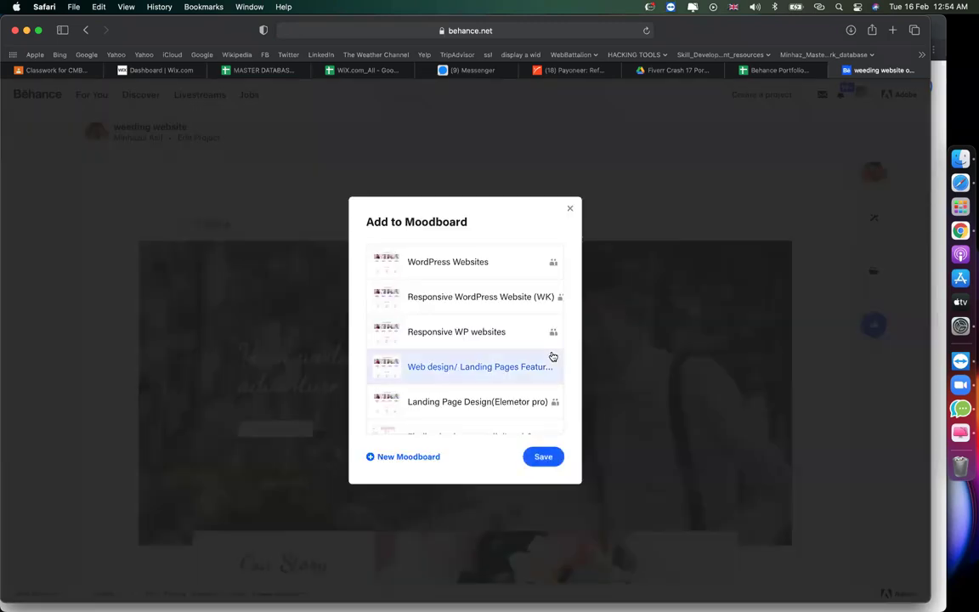
left_click(546, 457)
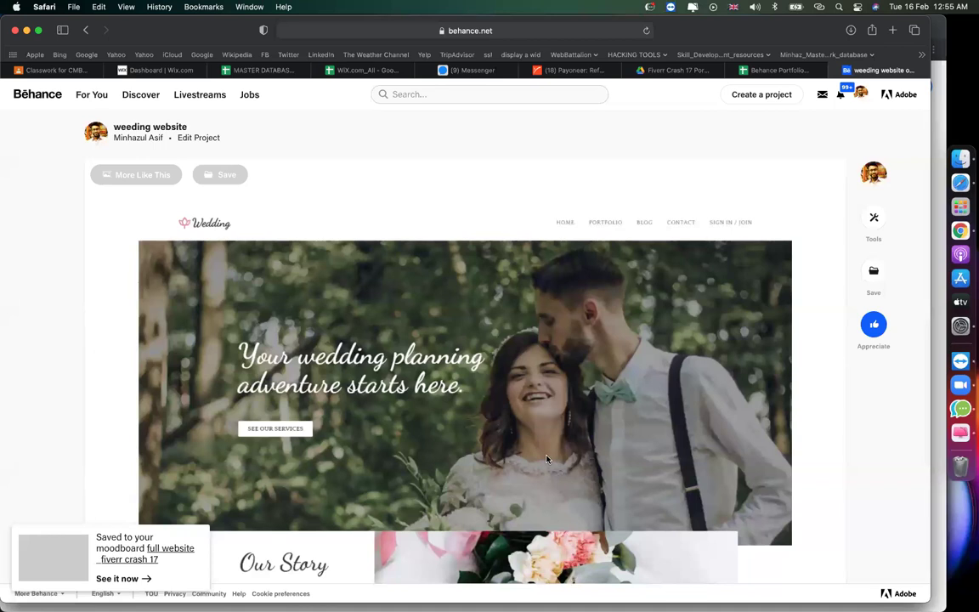
- Open the profile's moodboards and look through the whole collection list
left_click(861, 94)
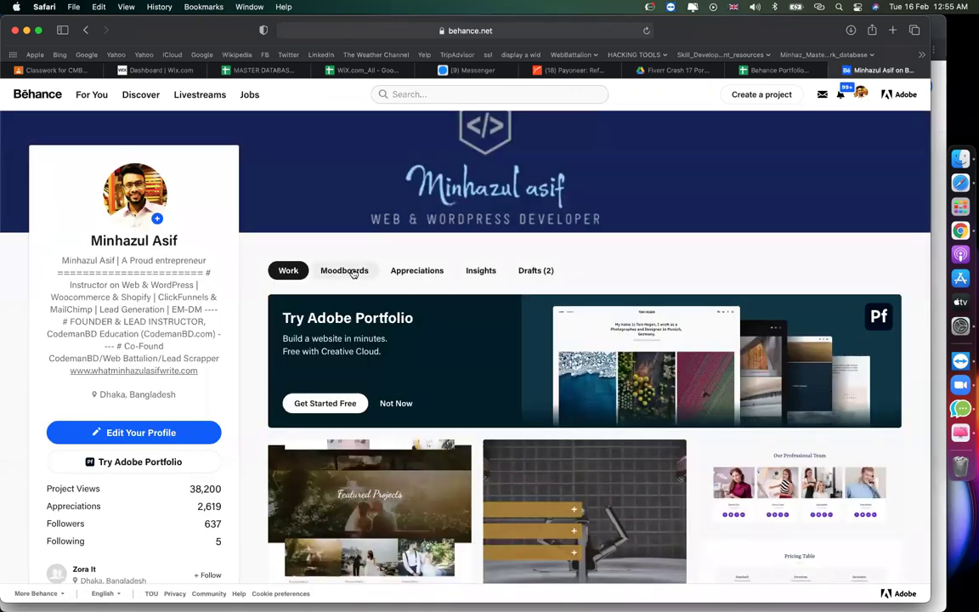
left_click(353, 272)
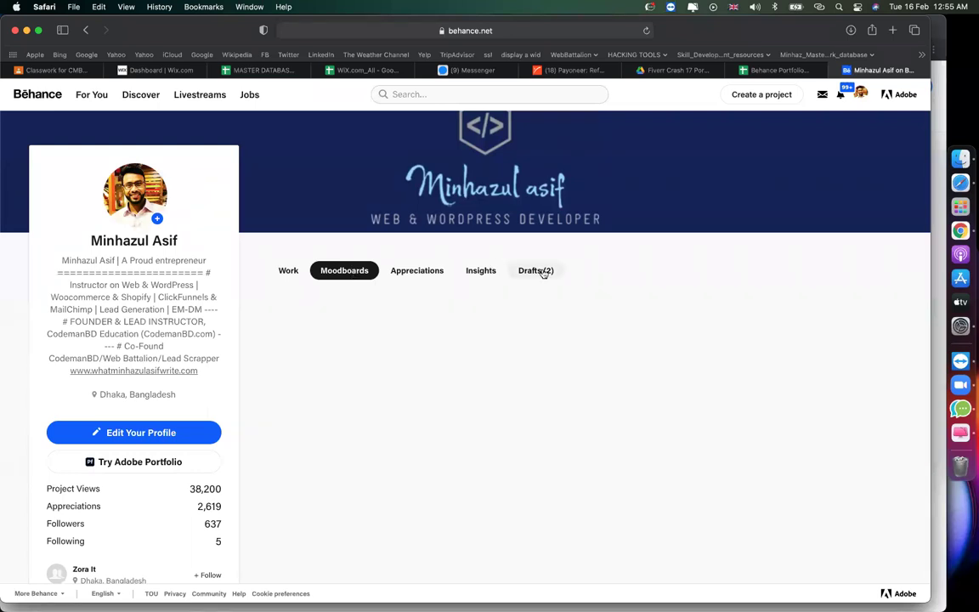
scroll(510, 272, "down", 1)
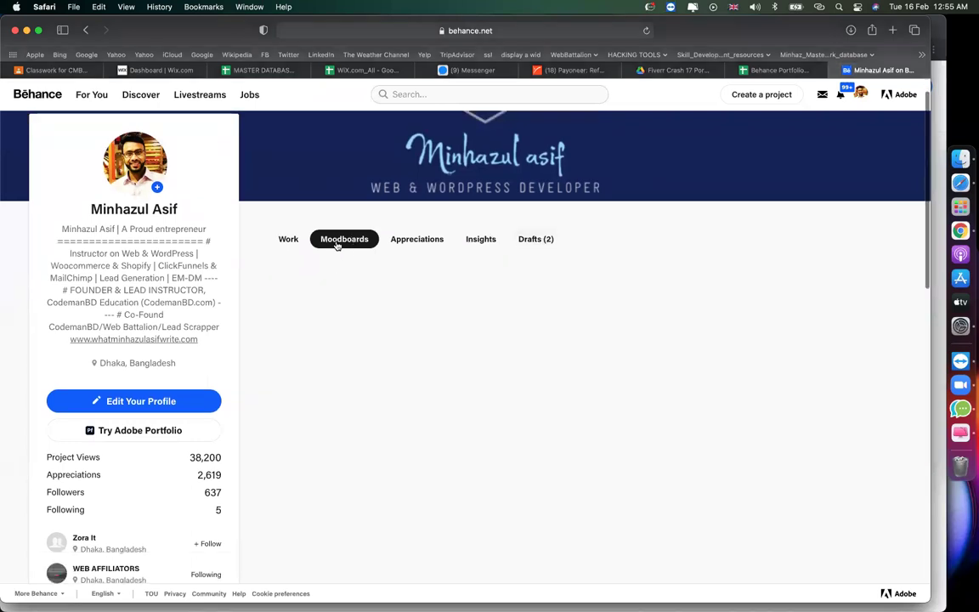
left_click(288, 242)
left_click(334, 242)
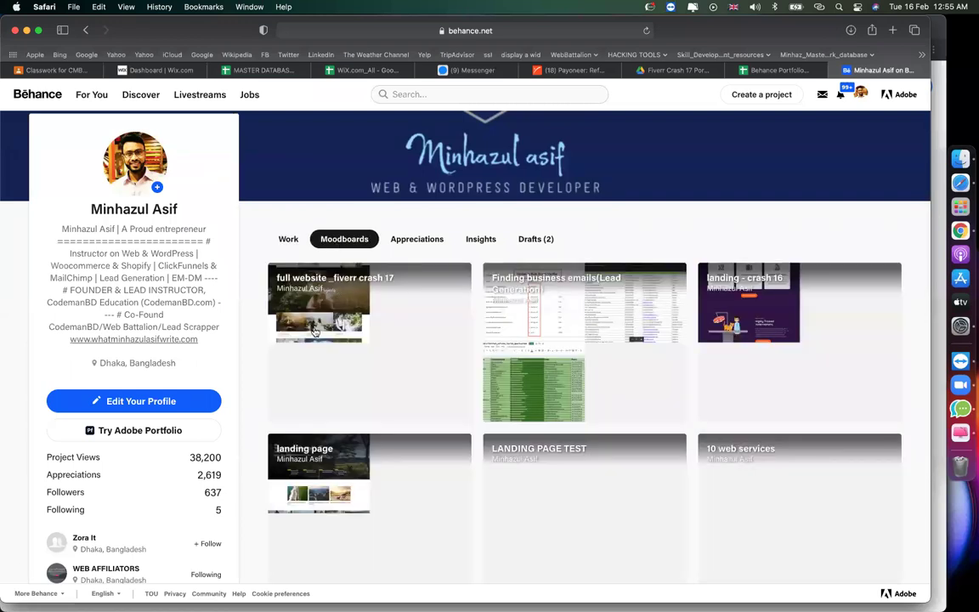
scroll(448, 361, "down", 10)
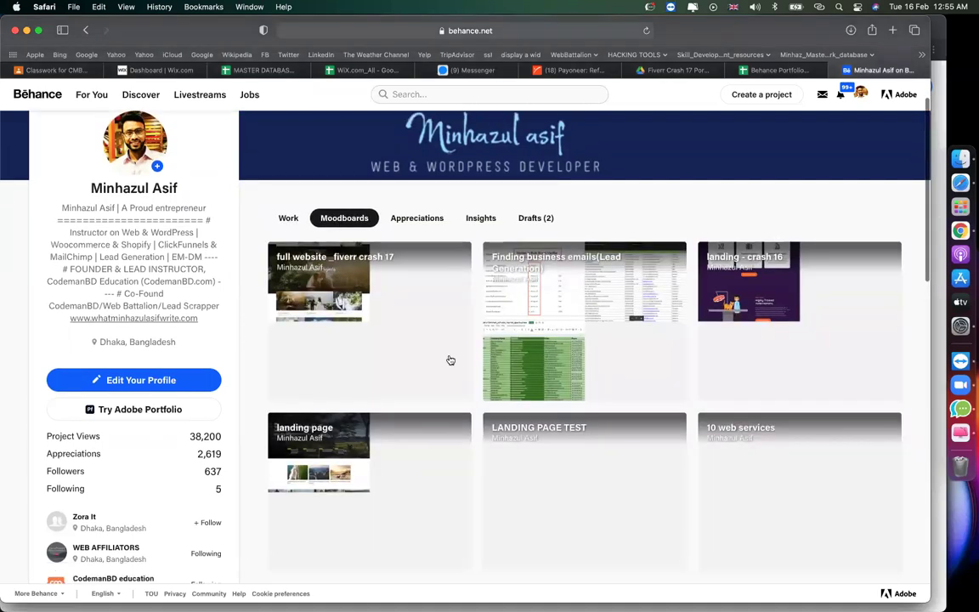
scroll(451, 361, "down", 5)
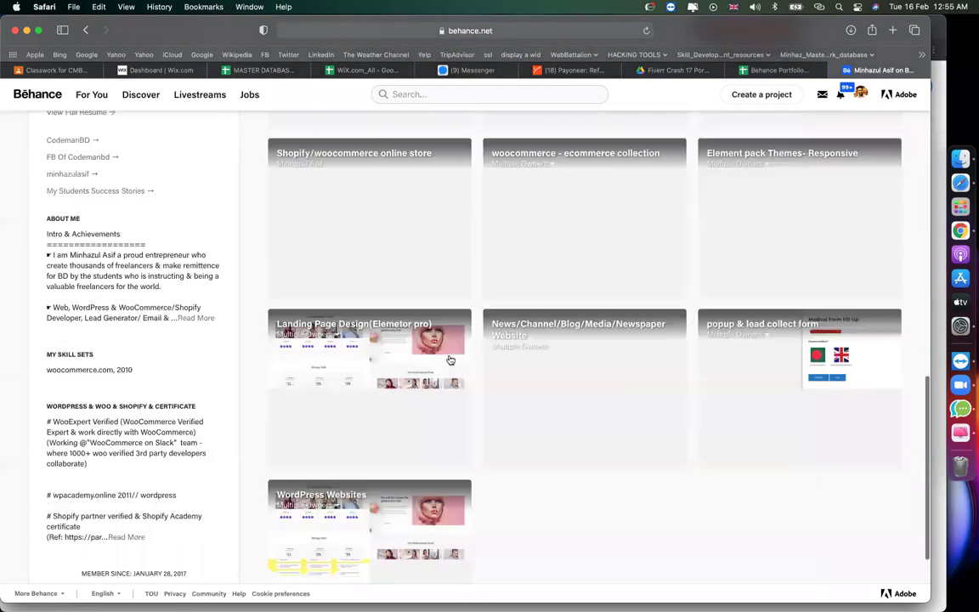
scroll(450, 358, "down", 2)
scroll(451, 361, "up", 5)
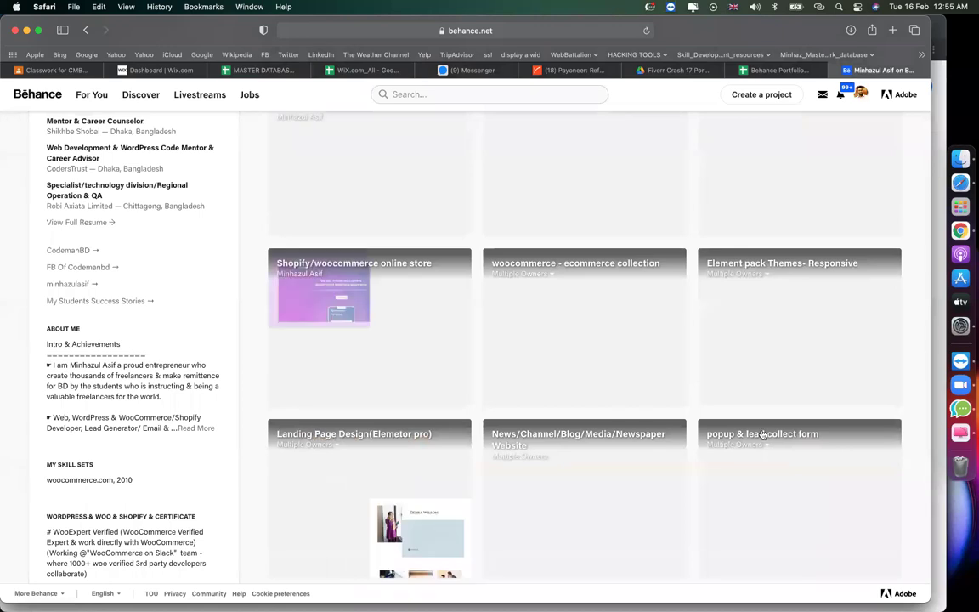
- Open the "popup & lead collect form" moodboard and examine its saved projects down to the end
left_click(763, 438)
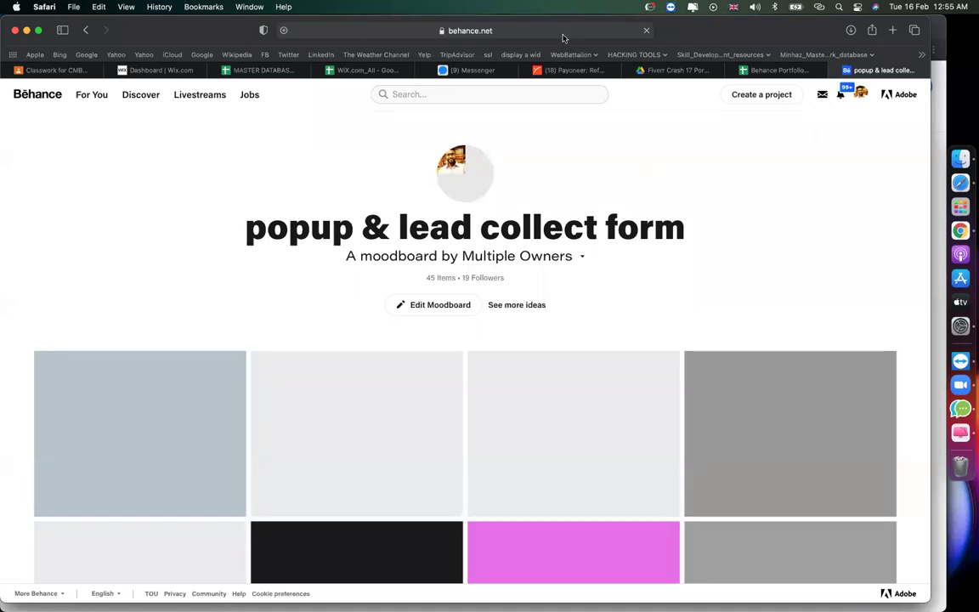
left_click(563, 31)
left_click(753, 198)
scroll(753, 199, "down", 2)
scroll(753, 199, "down", 2)
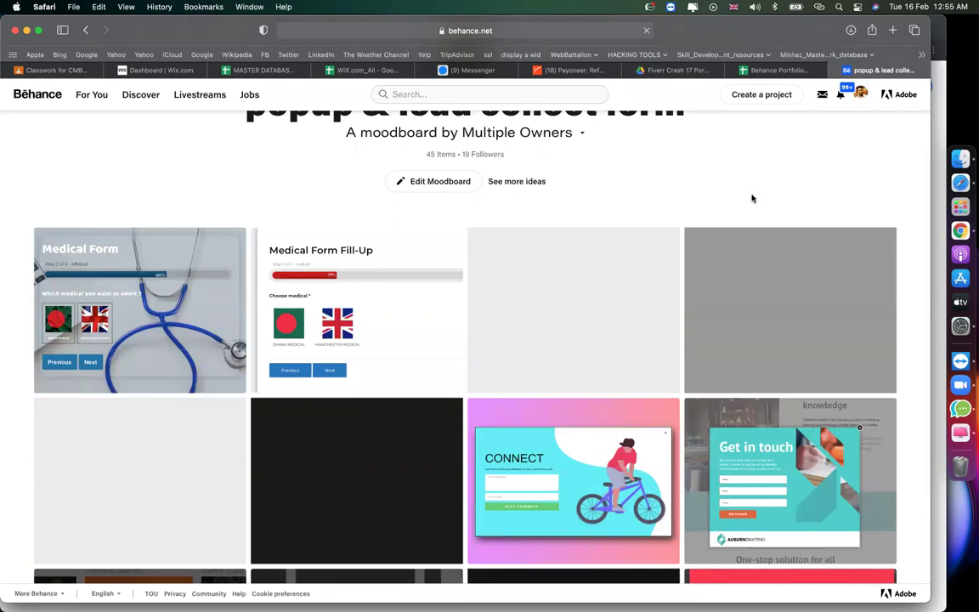
scroll(752, 198, "down", 5)
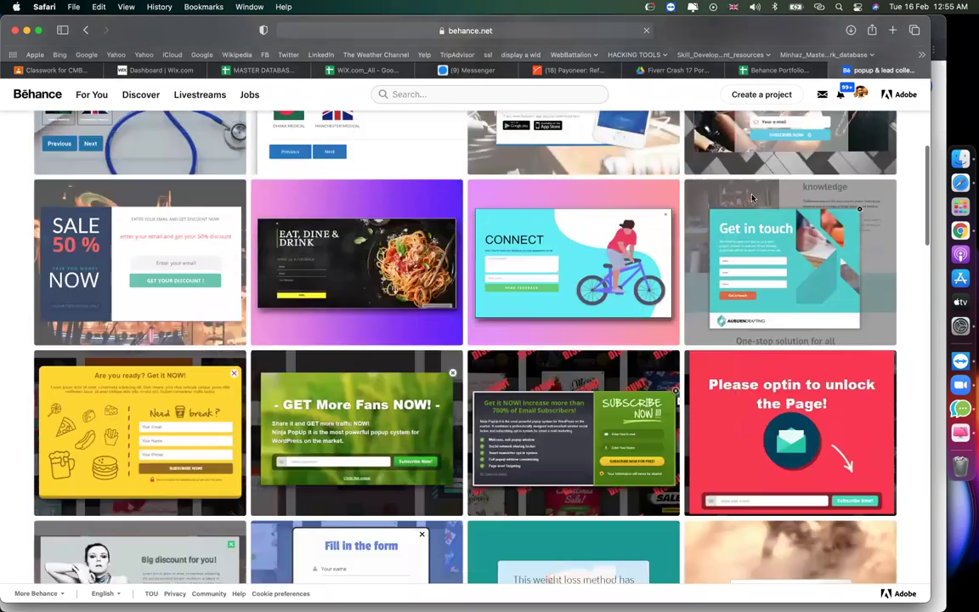
scroll(751, 198, "down", 8)
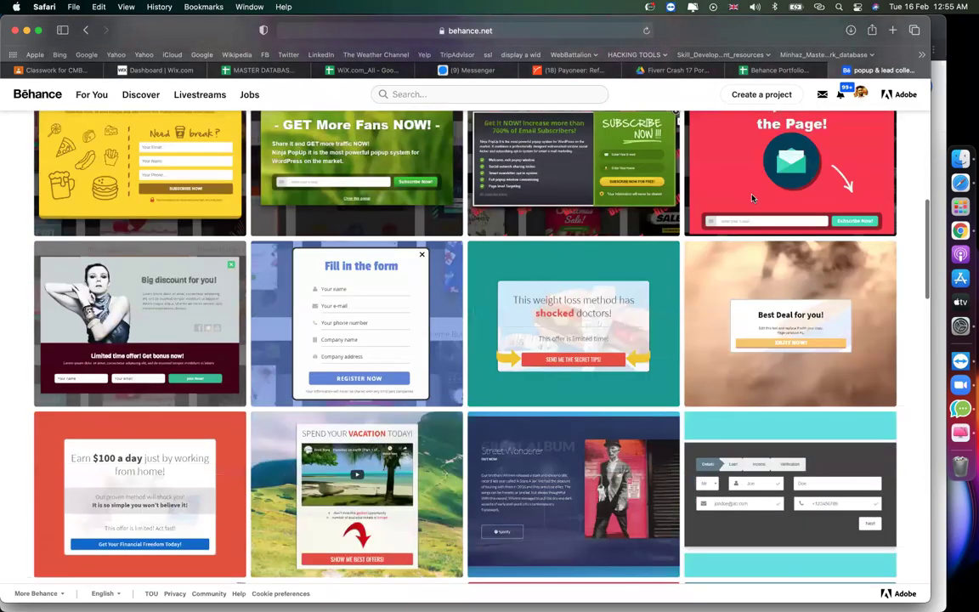
scroll(751, 198, "down", 8)
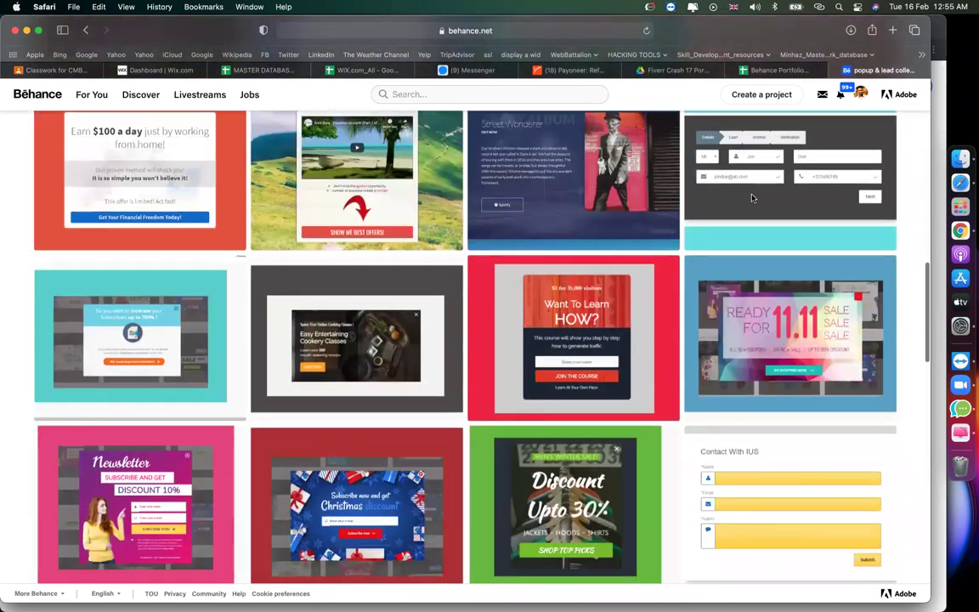
scroll(752, 198, "down", 14)
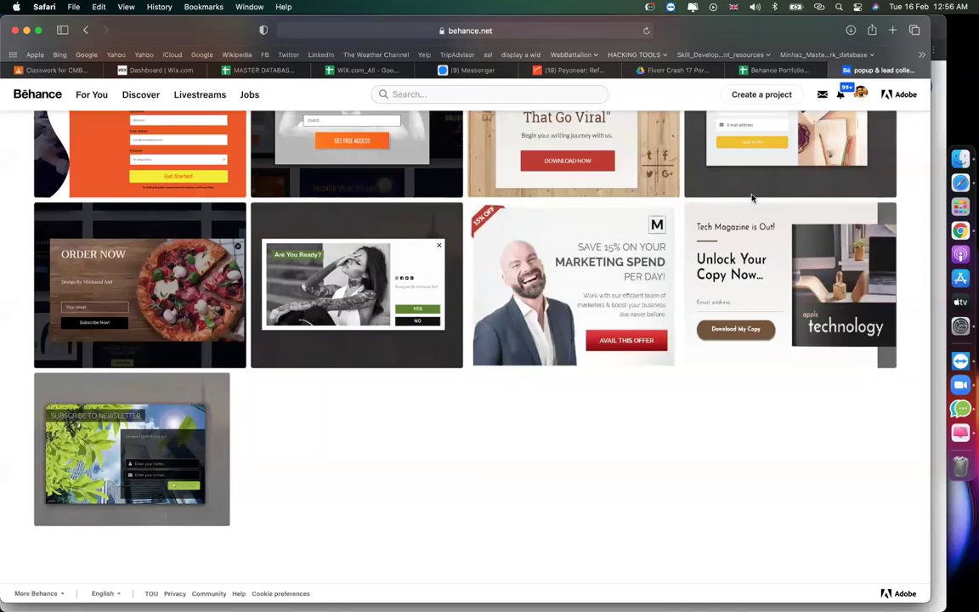
scroll(752, 197, "down", 10)
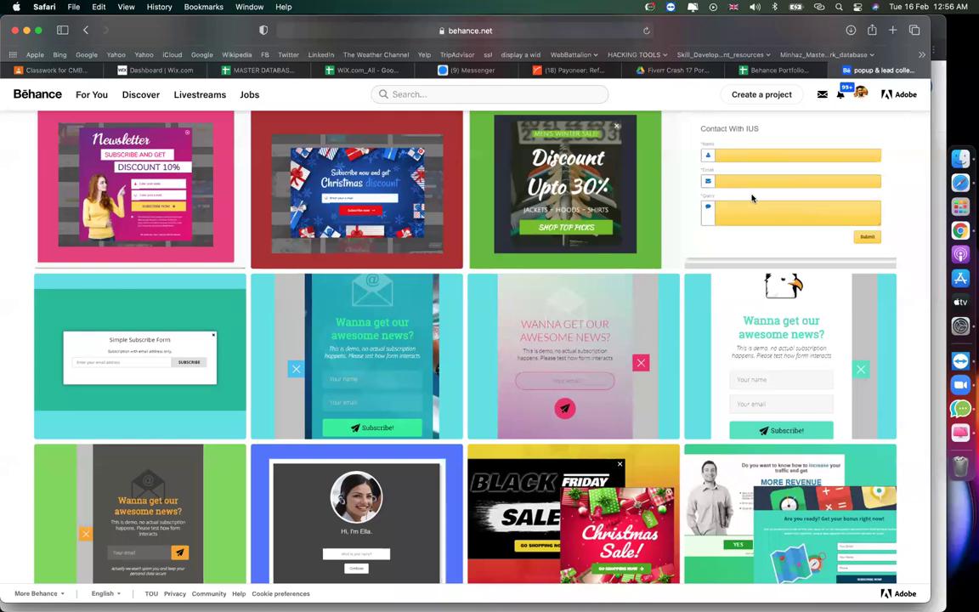
- Return to the heading of the "popup & lead collect form" moodboard and view its list of owners
scroll(752, 198, "up", 15)
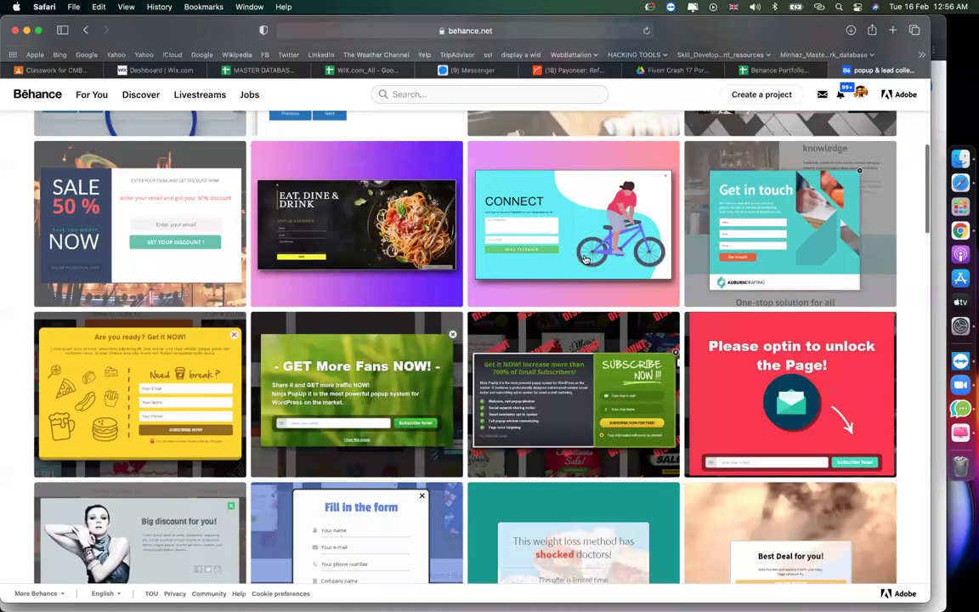
left_click(583, 260)
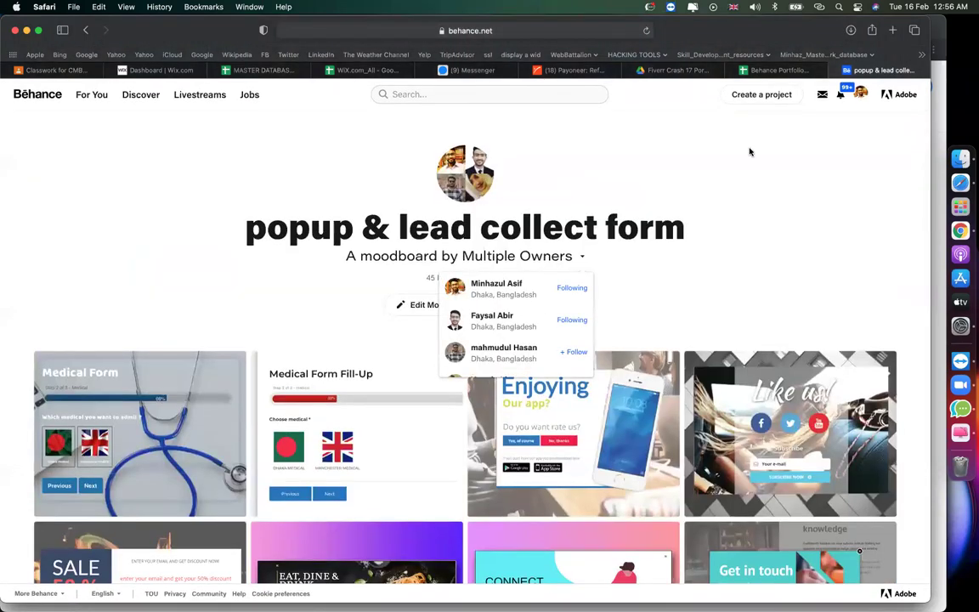
scroll(756, 160, "down", 1)
- Create a new project and upload Blog – Wedding.png, Contact – Wedd (1).png, Contact – Wedd.png and Portfolio – We.png from the wedding folder as images
left_click(767, 96)
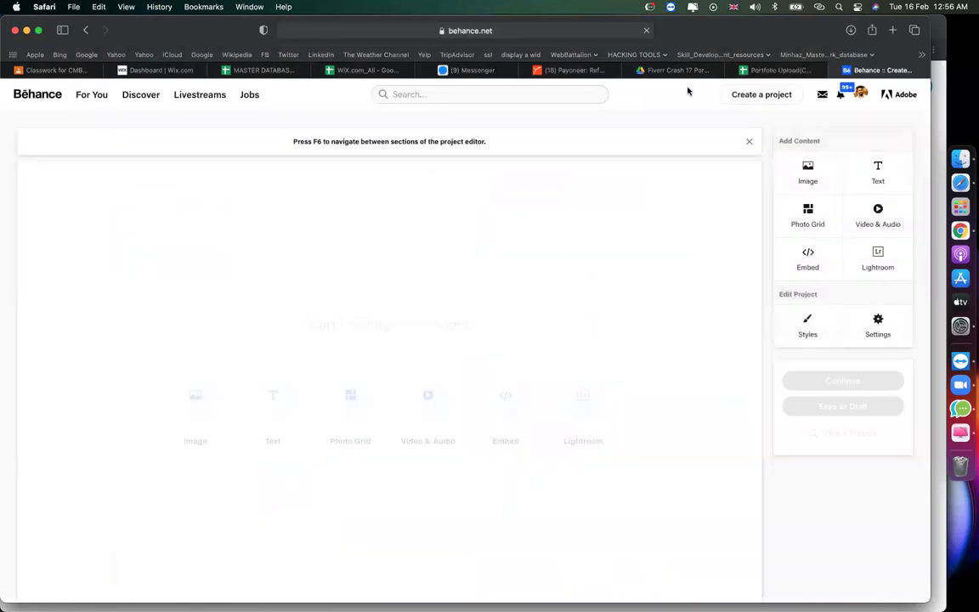
left_click(196, 398)
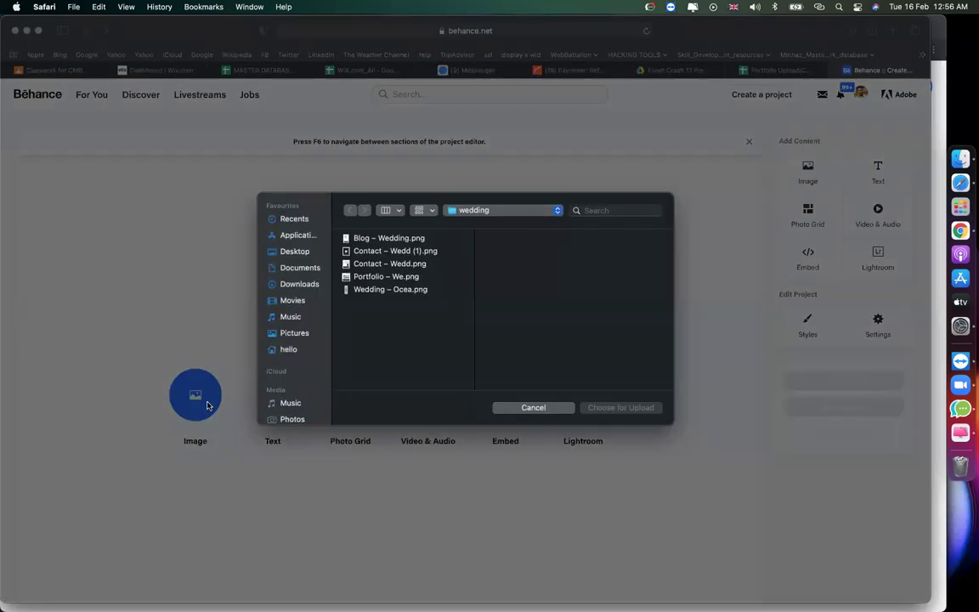
left_click(377, 240)
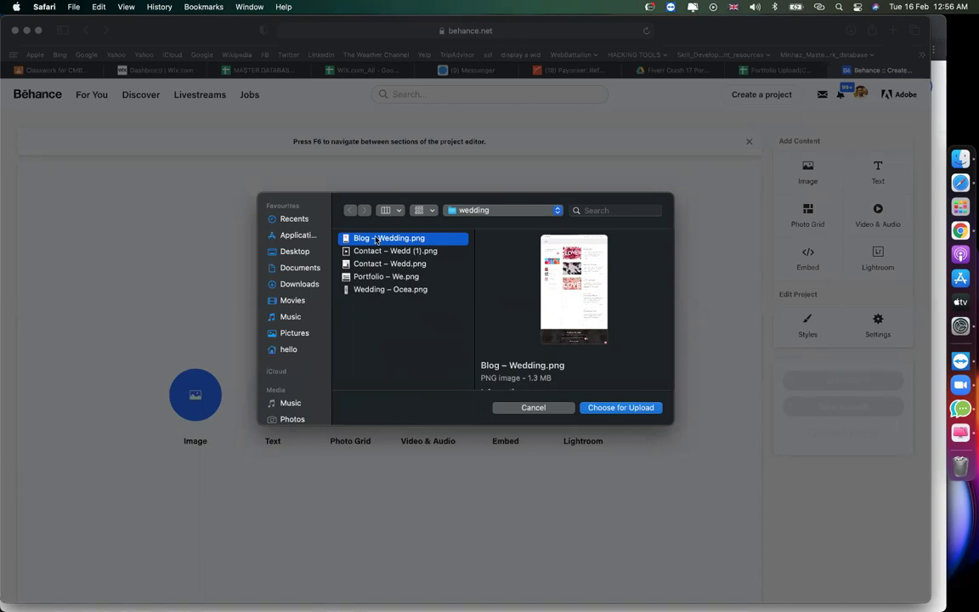
key("shift+Down")
key("shift+Down")
key("shift+Down")
key("Return")
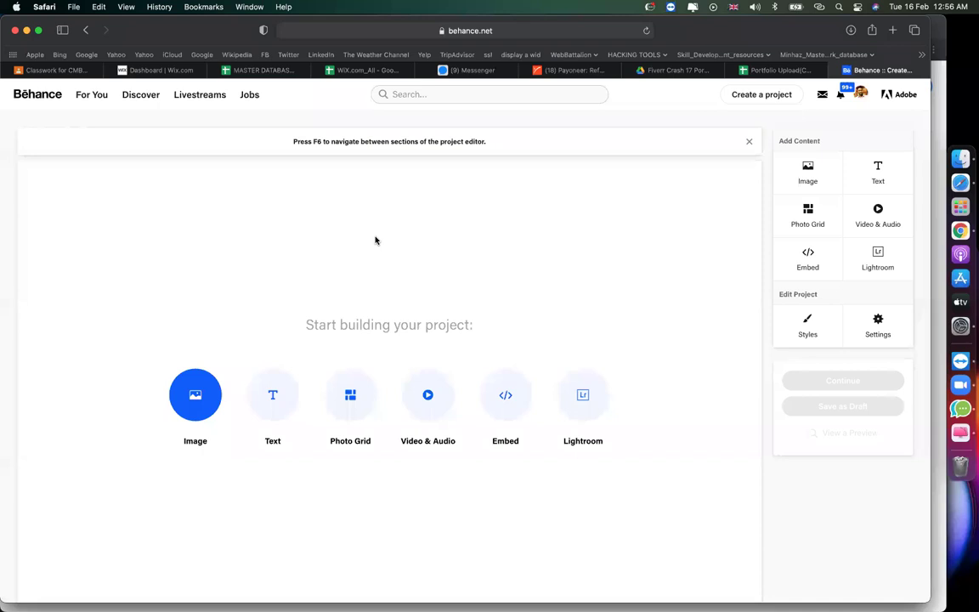
scroll(375, 240, "down", 20)
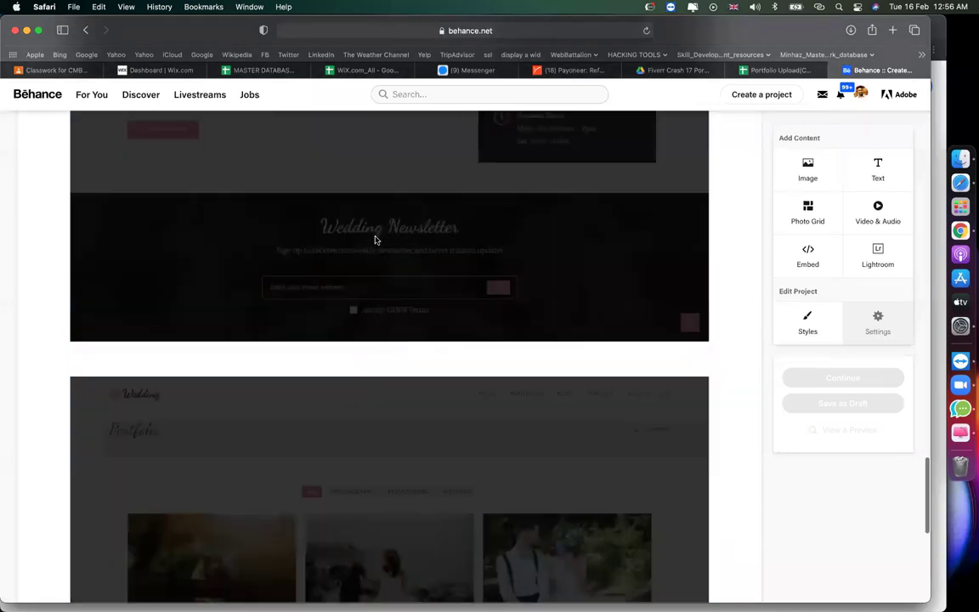
scroll(375, 240, "up", 10)
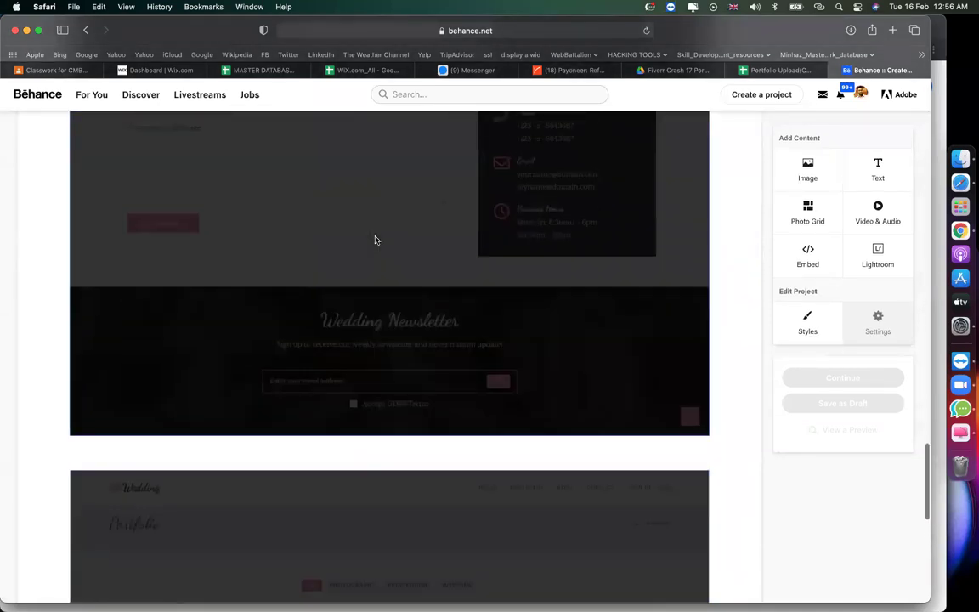
scroll(375, 240, "up", 15)
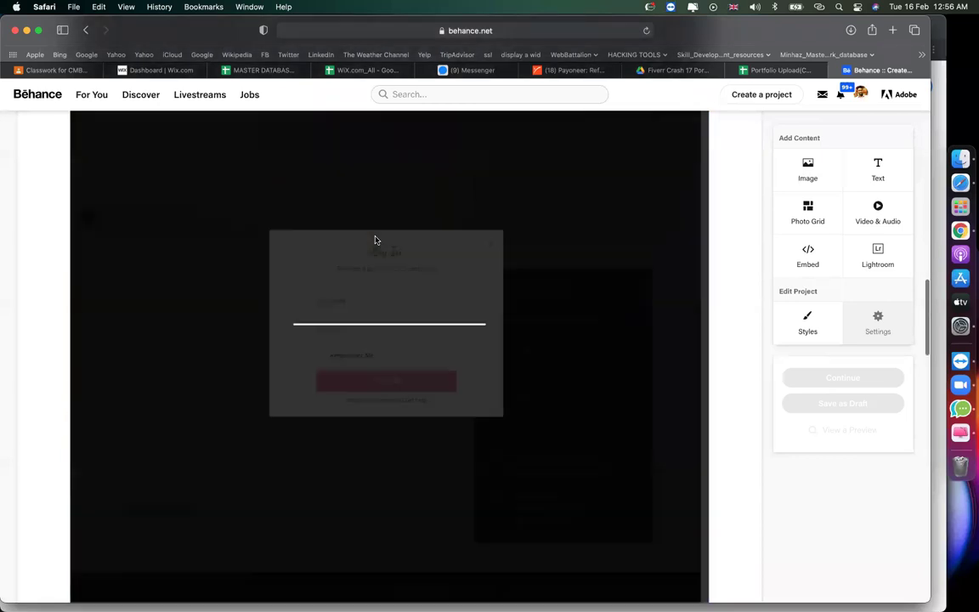
scroll(374, 240, "up", 10)
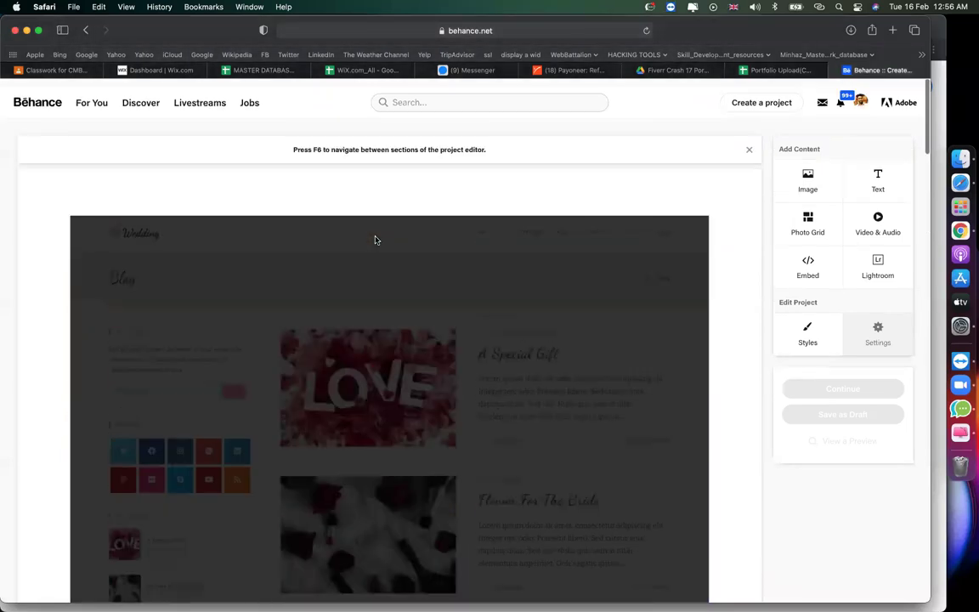
- Review the portfolio upload spreadsheet's instructions on background style, image width, project name, tools and cover image
left_click(761, 70)
left_click(754, 240)
scroll(755, 241, "up", 20)
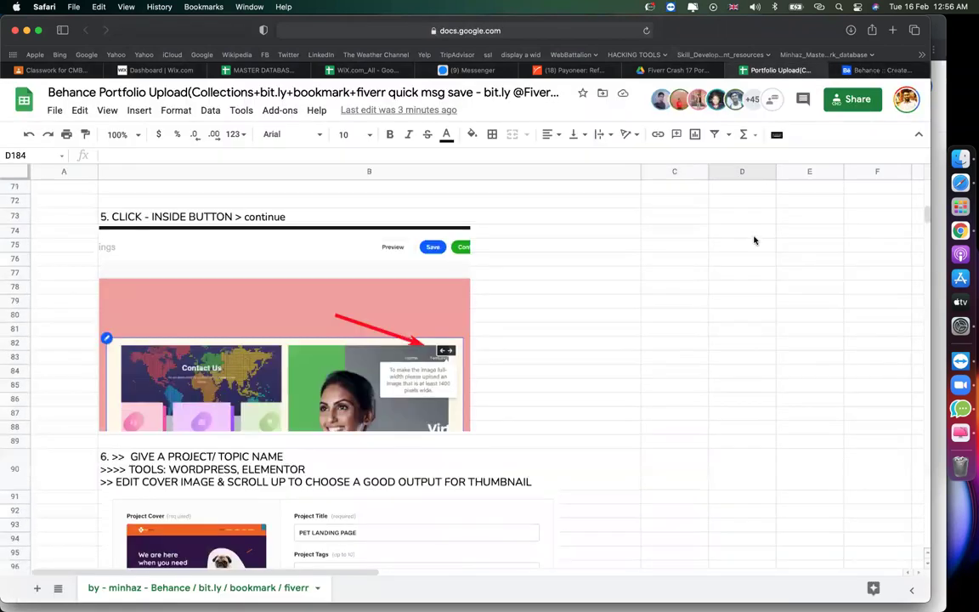
scroll(391, 324, "down", 4)
scroll(392, 324, "down", 8)
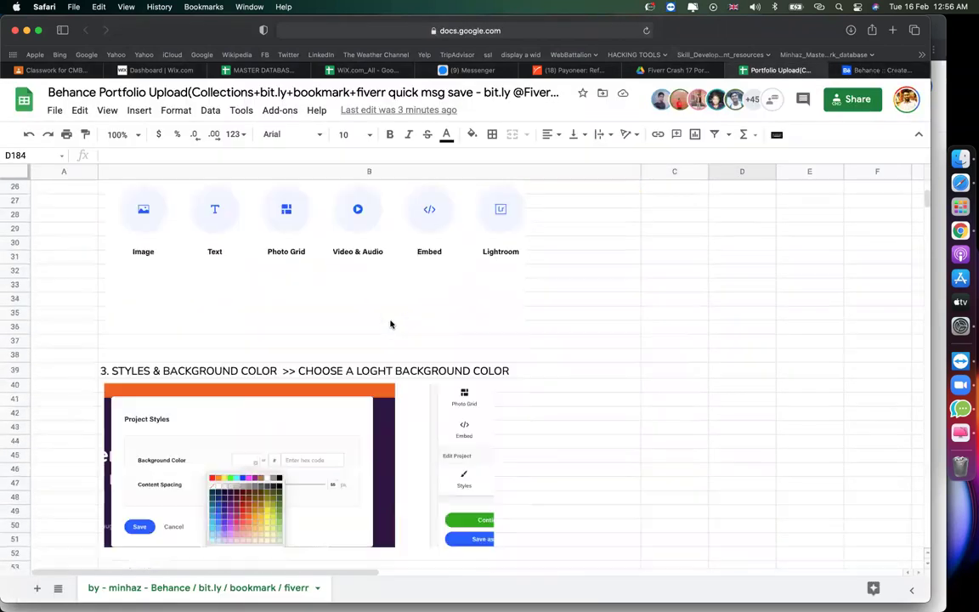
scroll(392, 324, "up", 3)
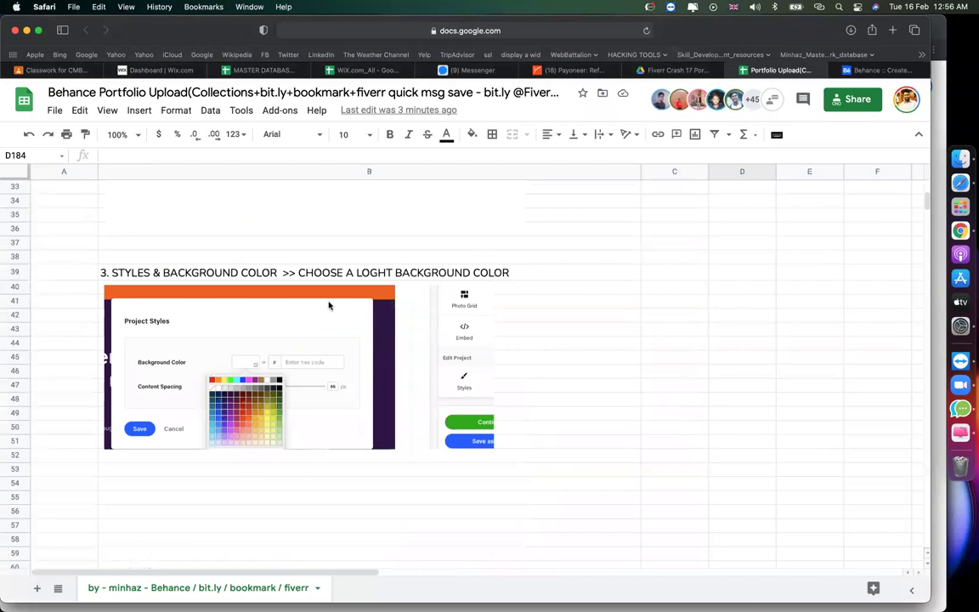
scroll(330, 305, "down", 12)
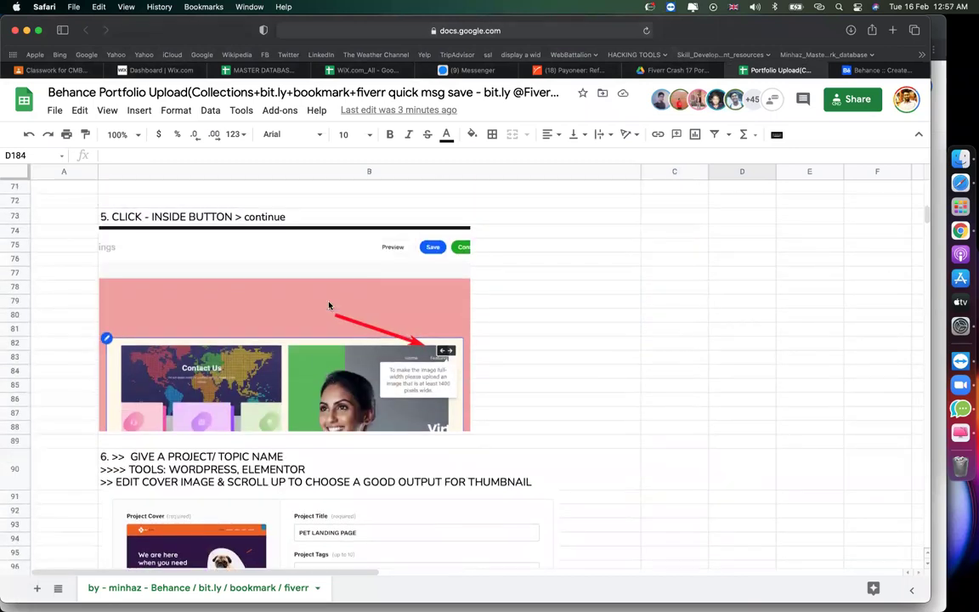
scroll(330, 305, "down", 5)
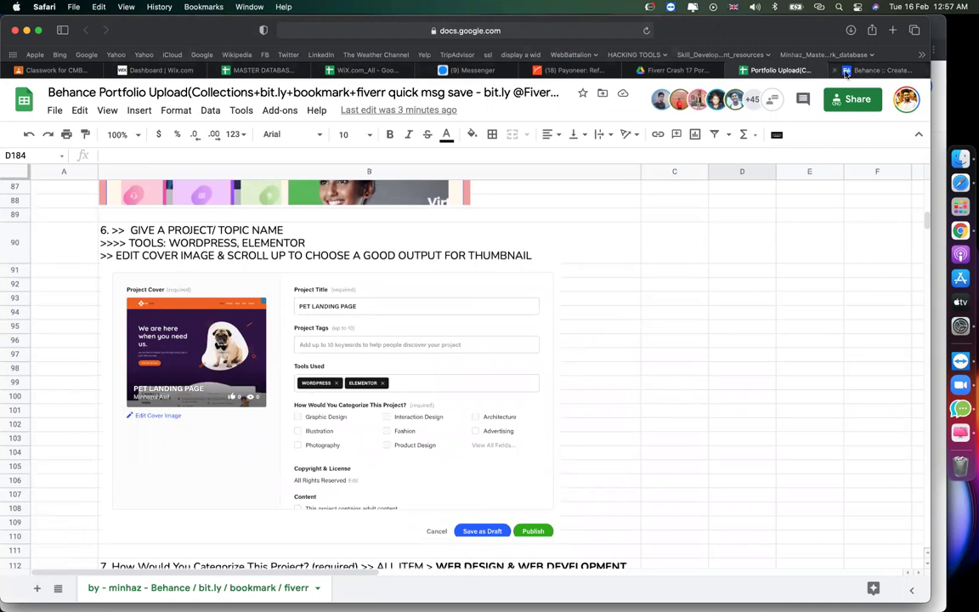
- Return to the Behance project draft, continue to its publishing details and title the project "weeding website"
left_click(846, 74)
left_click(786, 380)
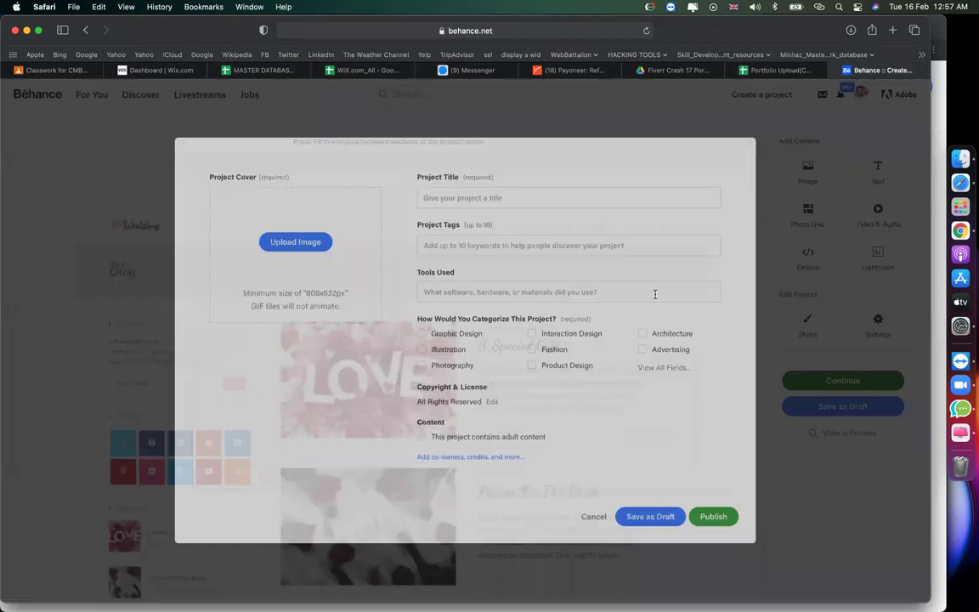
left_click(475, 194)
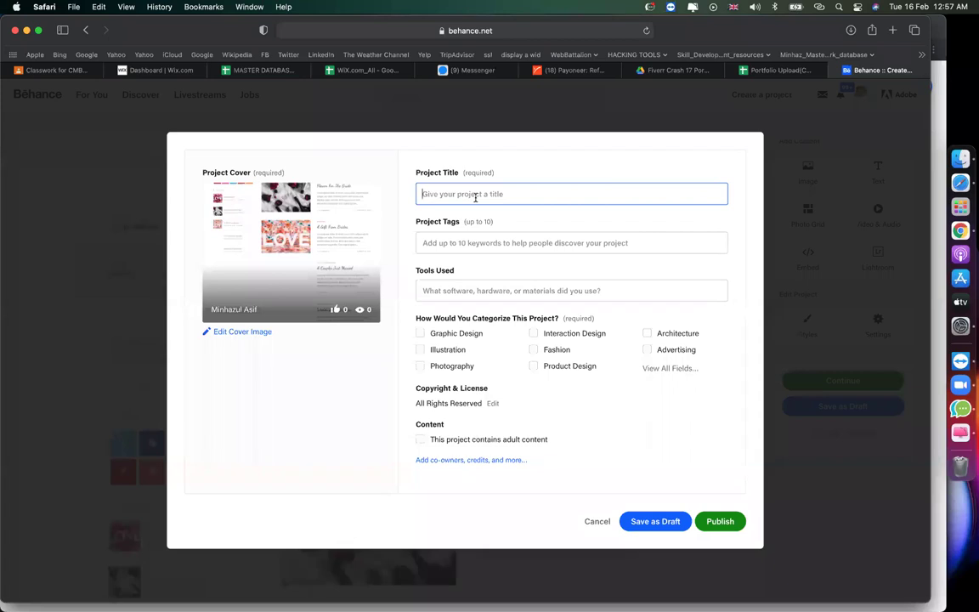
type("weeding w")
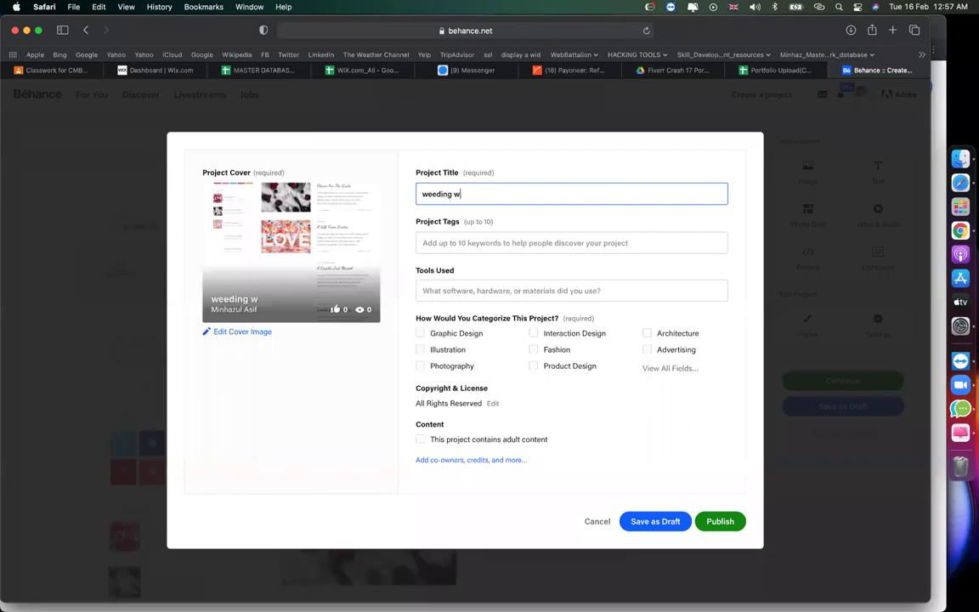
type("ebsite")
- Add WordPress and Elementor as the tools used for the project
left_click(571, 290)
type("w")
key("BackSpace")
type("wordpress")
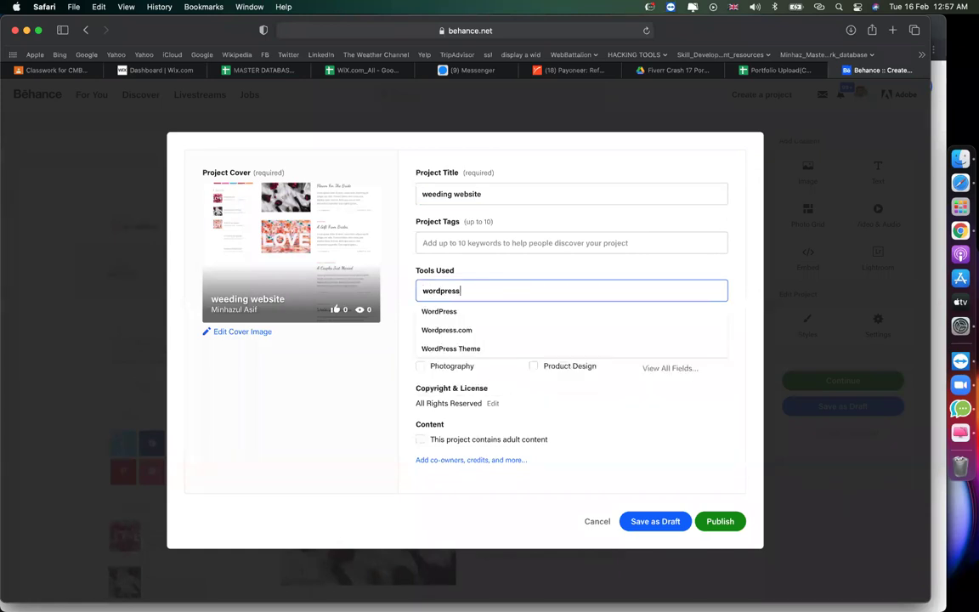
left_click(438, 312)
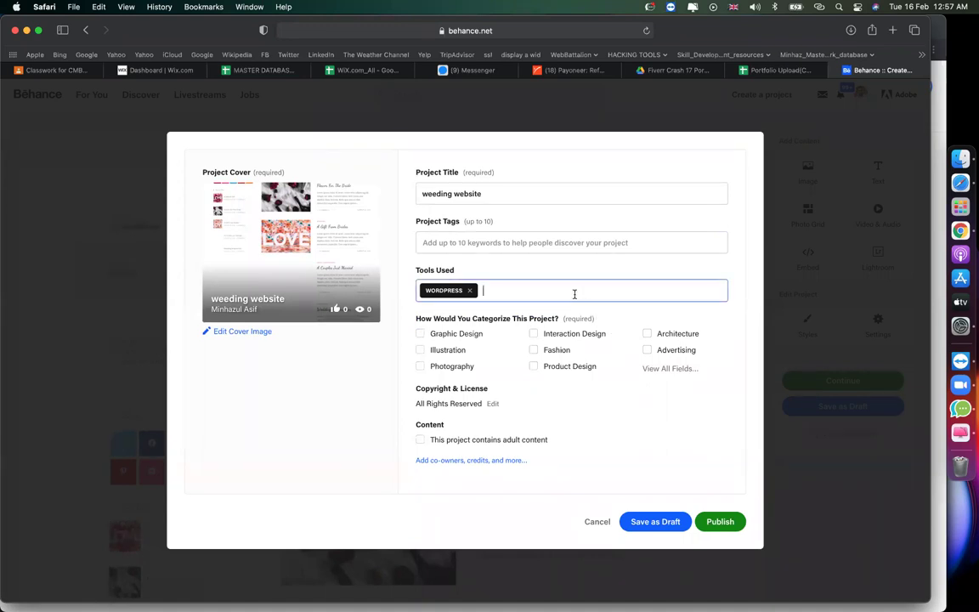
type("elementor")
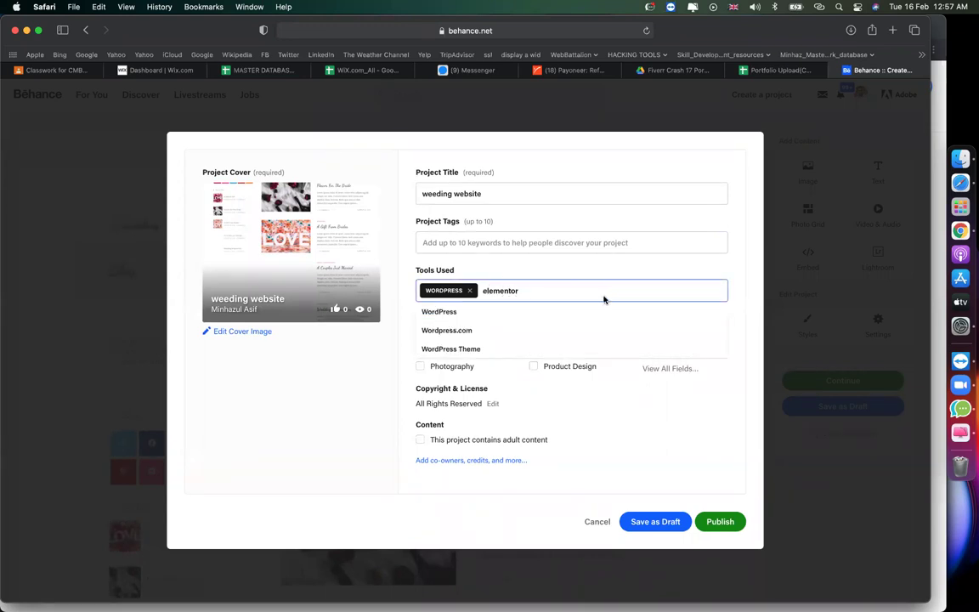
left_click(483, 313)
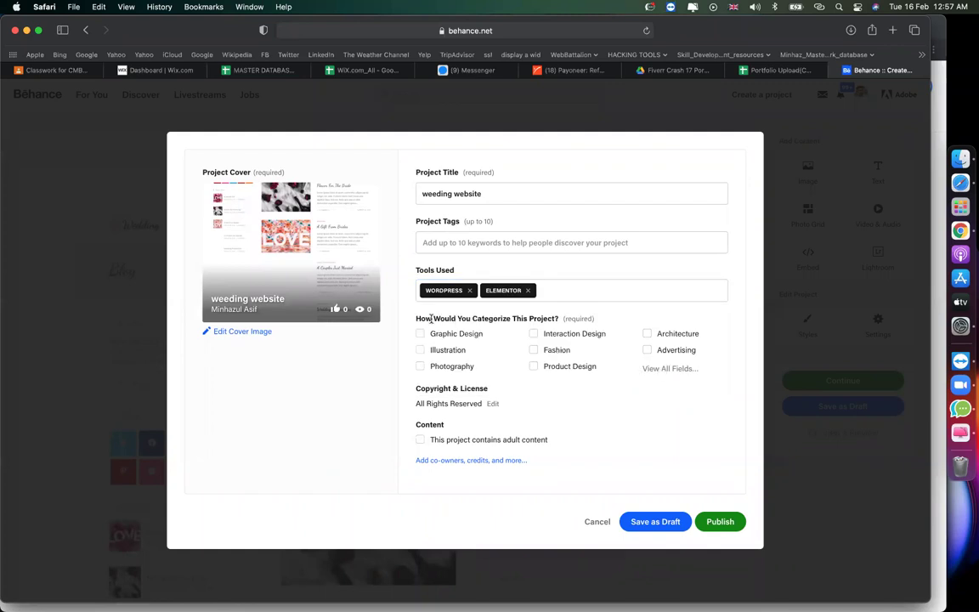
- Categorize the project under the Web Design creative field from the full list of fields
left_click_drag(432, 318, 510, 319)
left_click(670, 369)
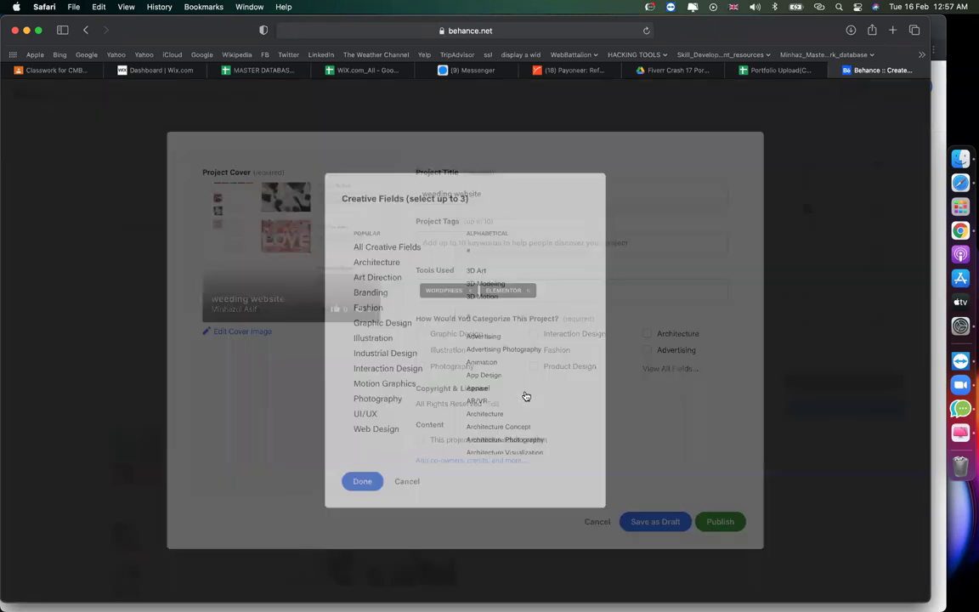
scroll(526, 396, "down", 20)
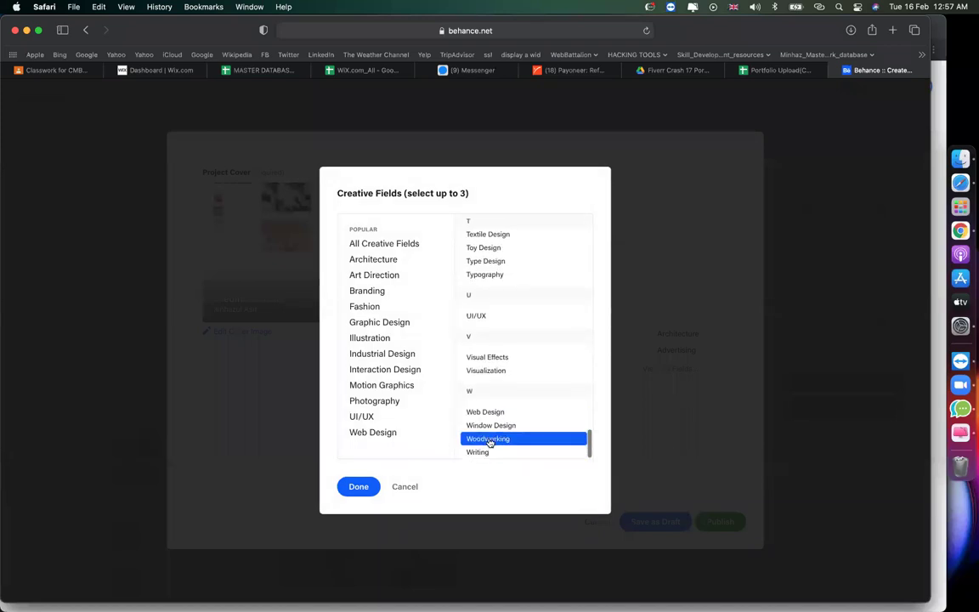
left_click(476, 414)
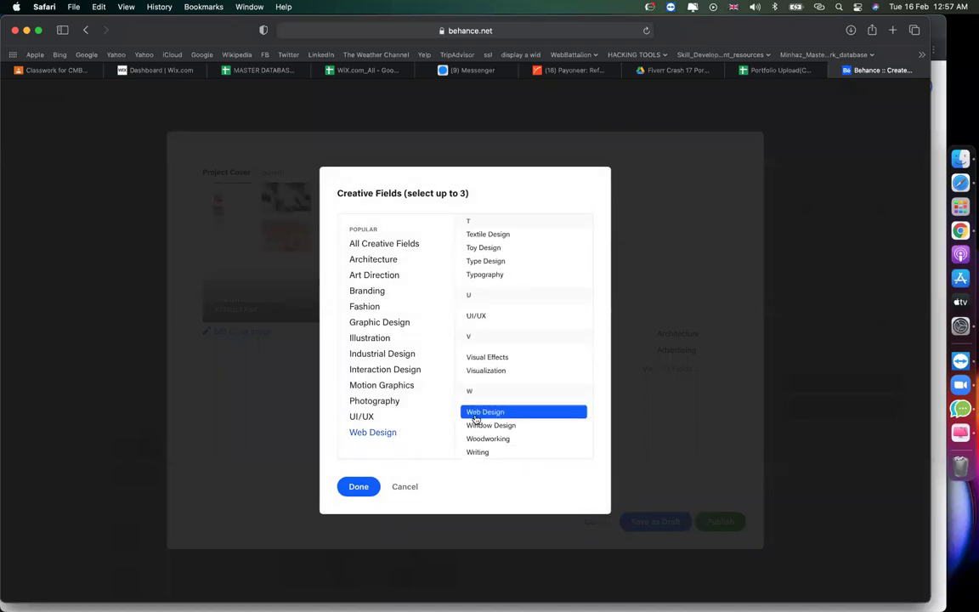
left_click(358, 486)
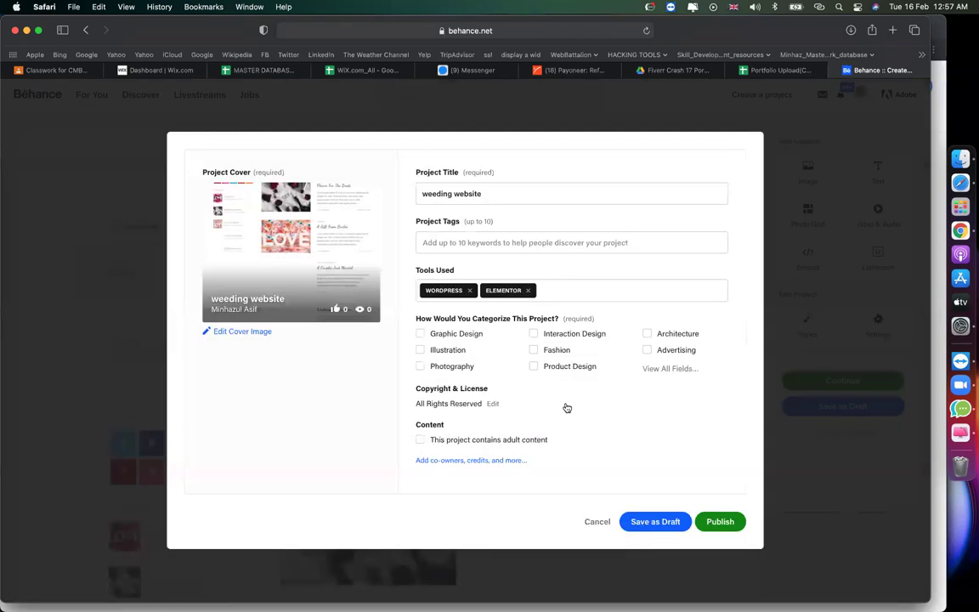
- Credit CodemanBD education as the team in the project's discoverability details
left_click(482, 462)
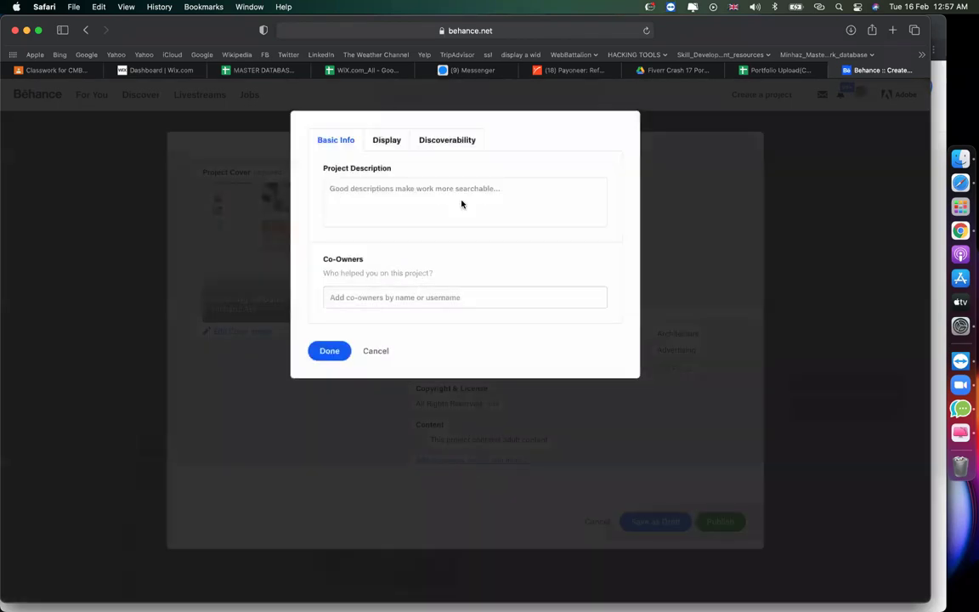
left_click(455, 138)
left_click(398, 369)
type("codemanb")
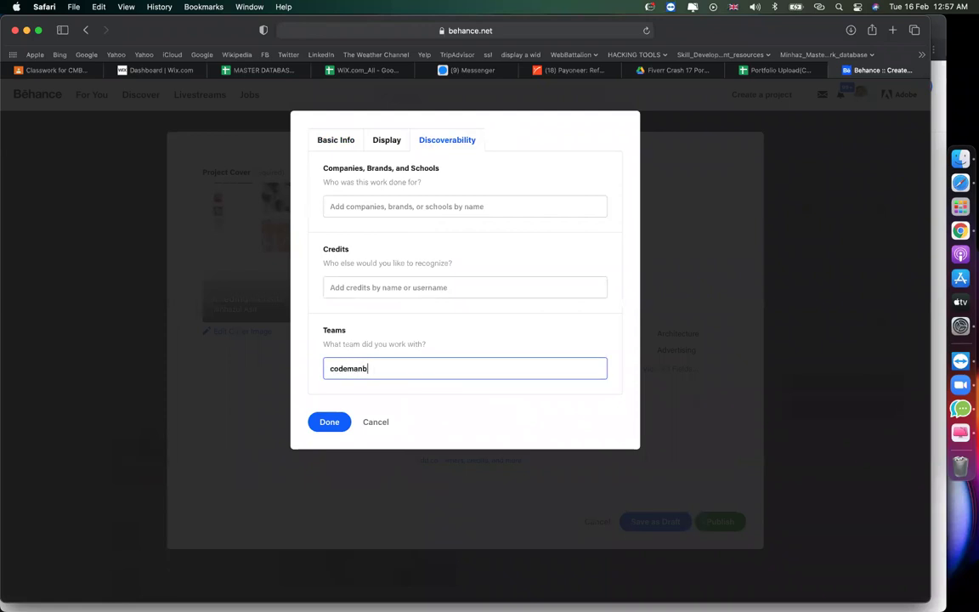
type("d e")
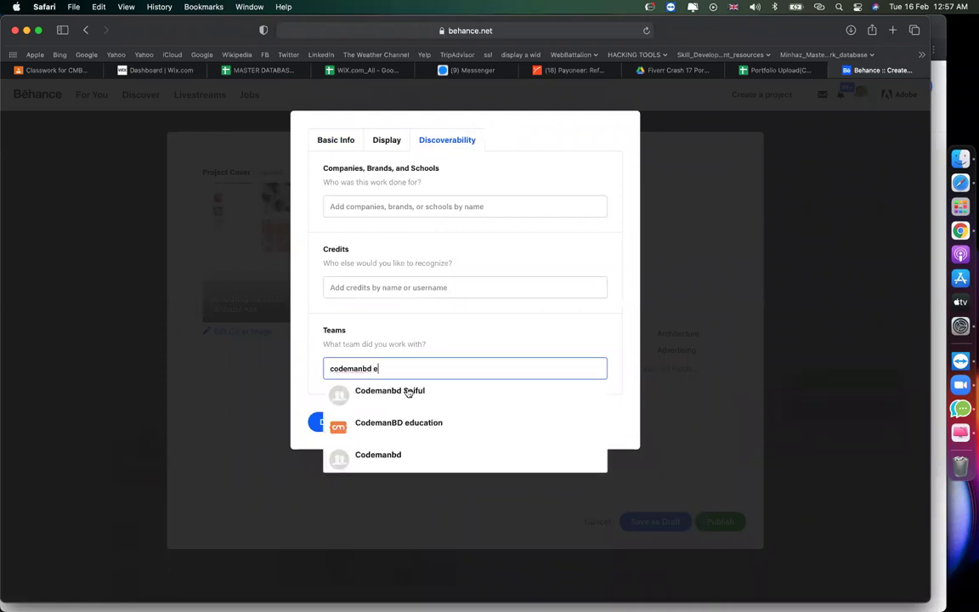
left_click(535, 422)
left_click(330, 423)
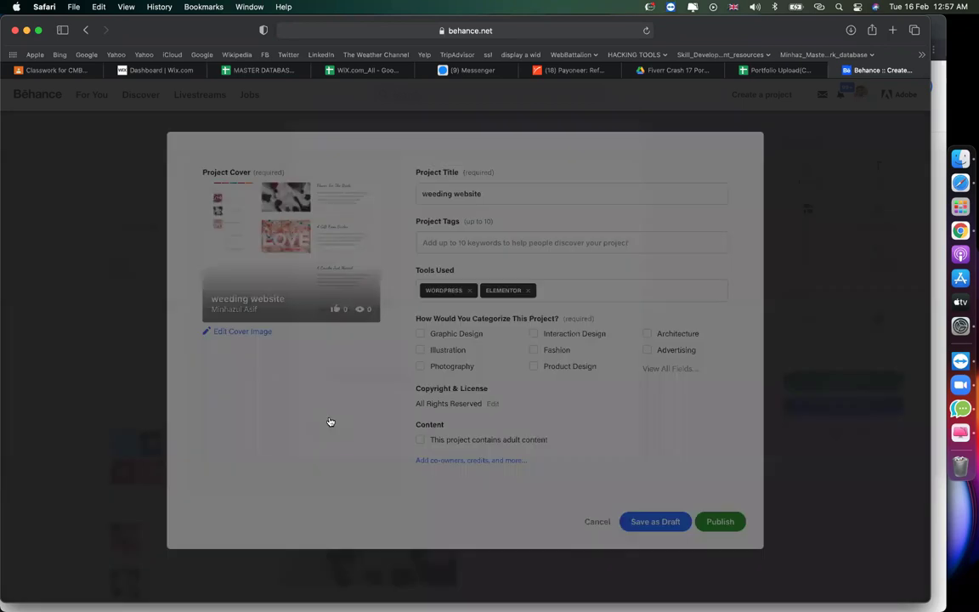
- Publish the project, dismiss the promotion prompt and save the project to the existing "full website _fiverr crash 17" moodboard
left_click(721, 522)
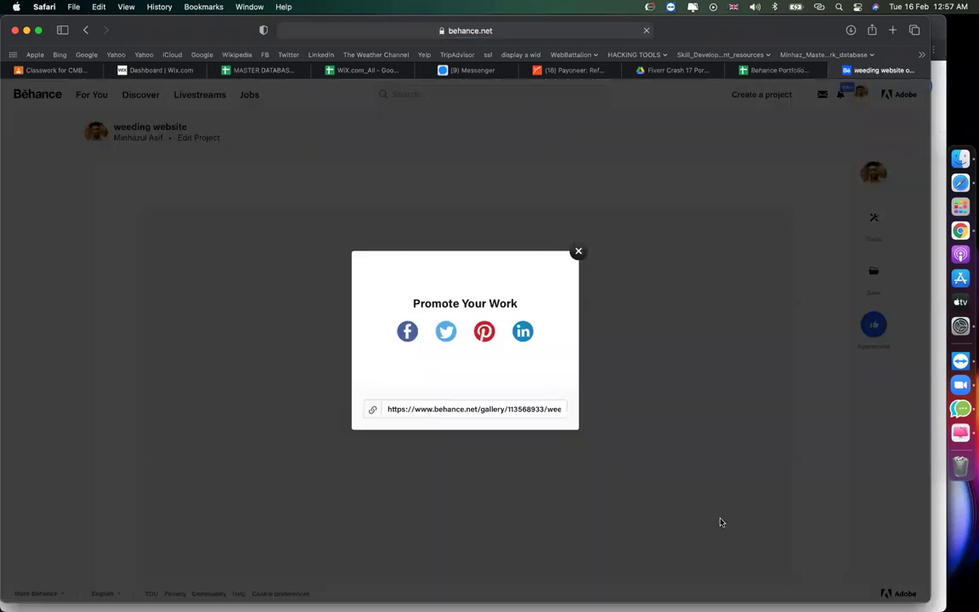
left_click(578, 252)
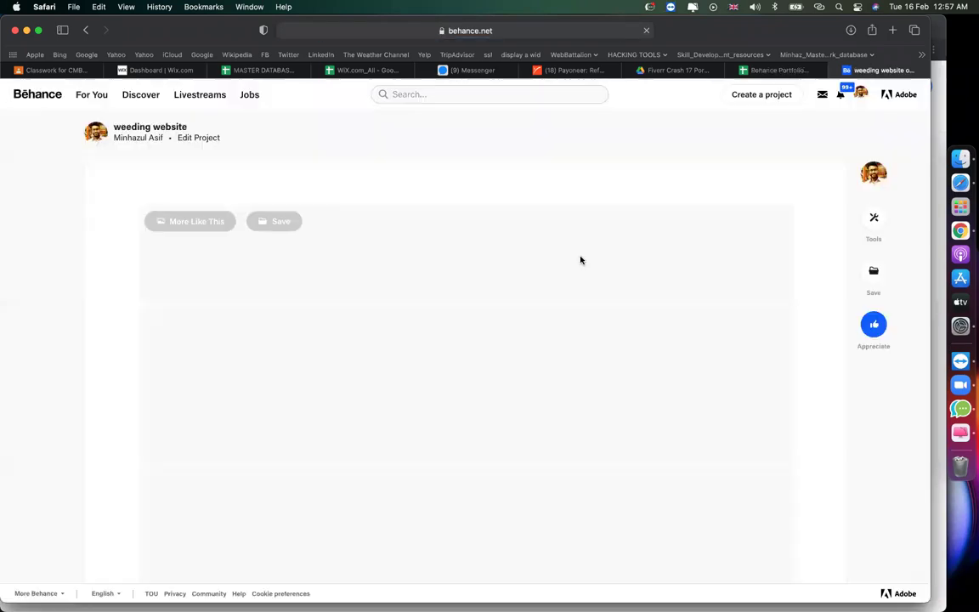
left_click(870, 273)
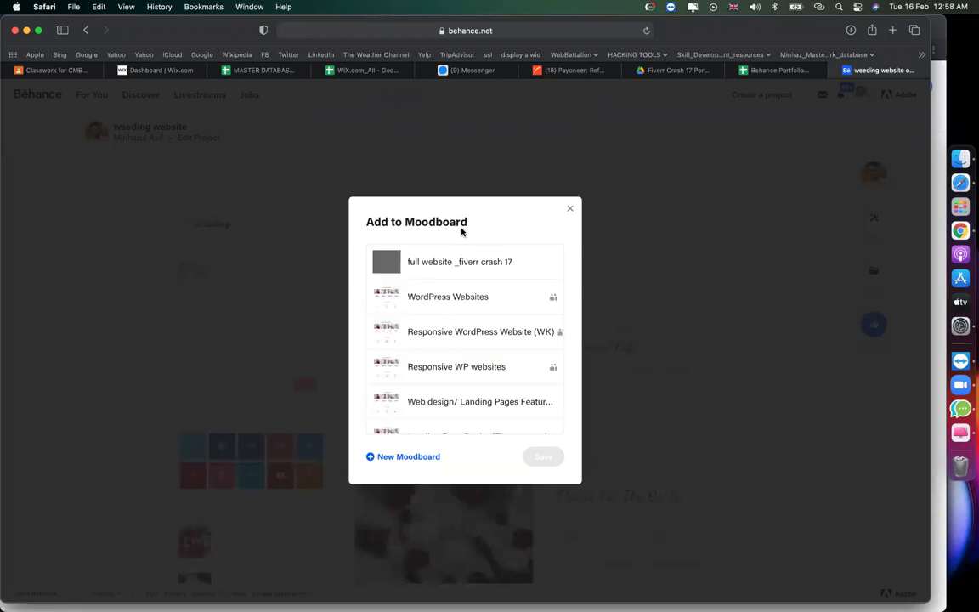
left_click(448, 262)
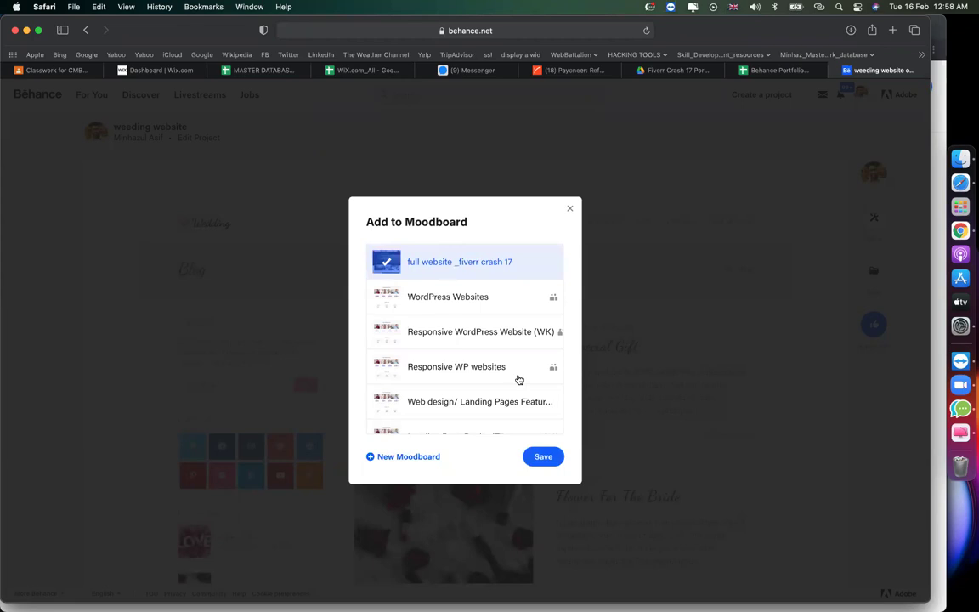
left_click(543, 456)
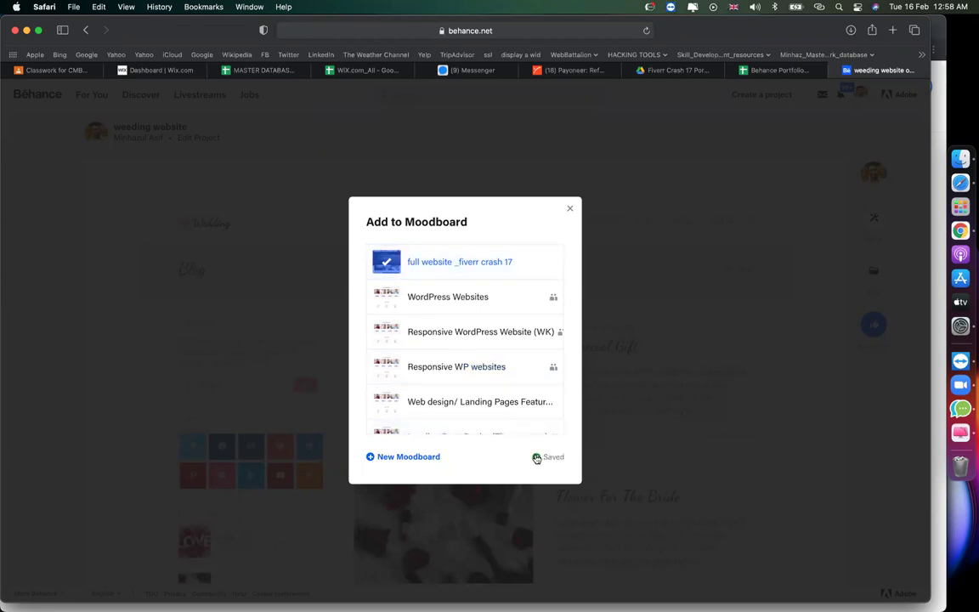
- Look through the published project page from its images down to the owner, team, tools and creative field details
scroll(536, 458, "down", 20)
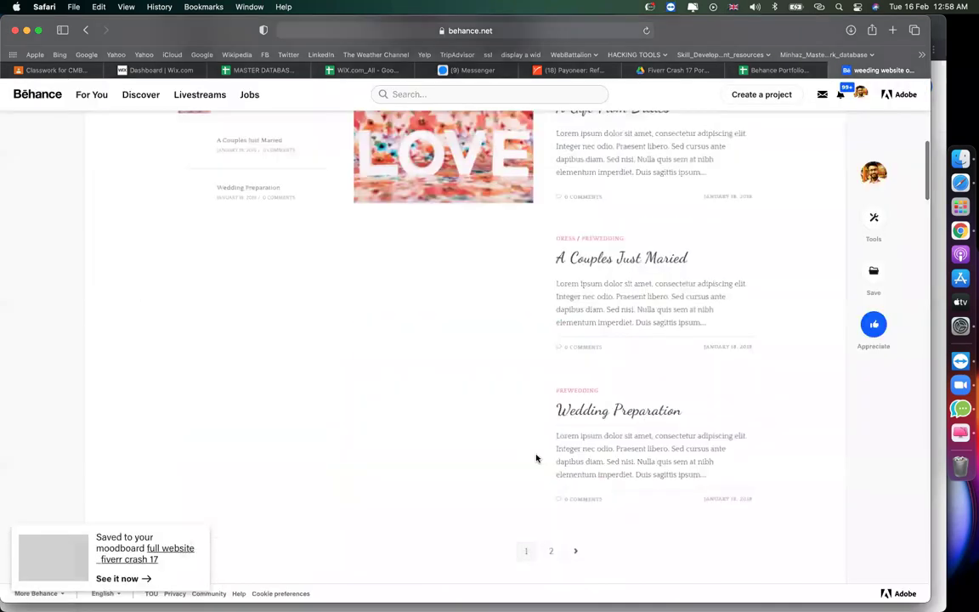
scroll(536, 458, "down", 10)
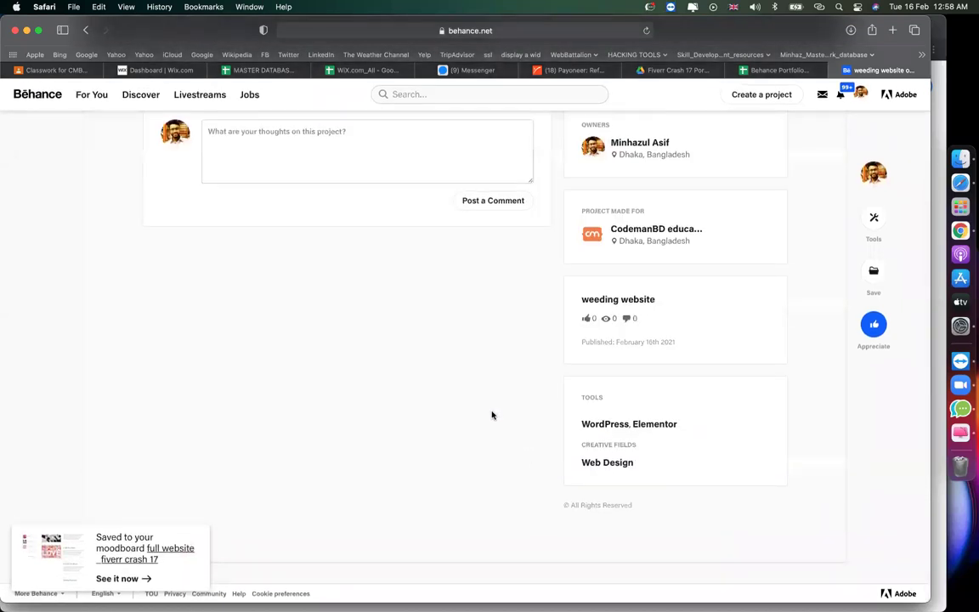
scroll(491, 415, "up", 20)
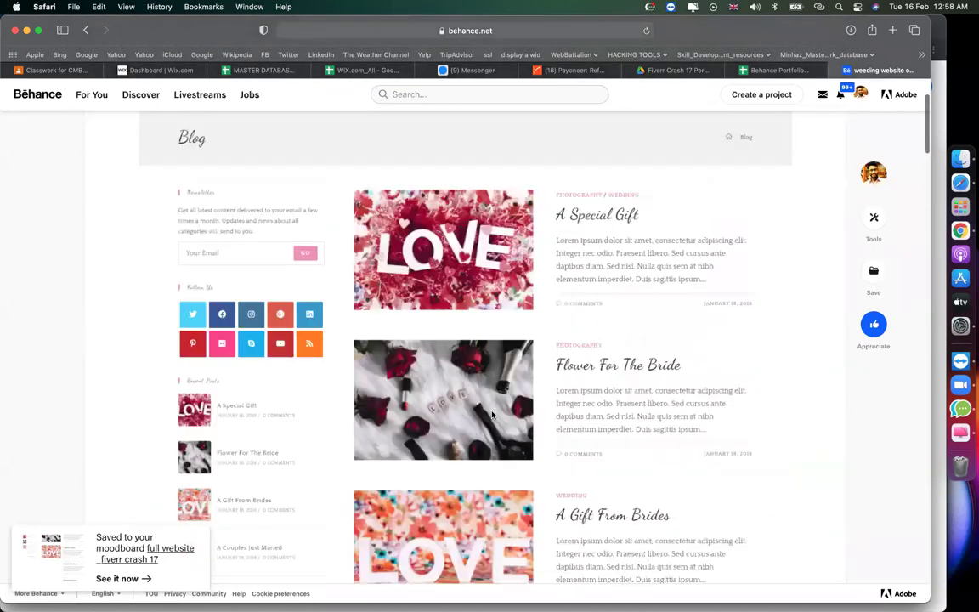
scroll(492, 415, "up", 5)
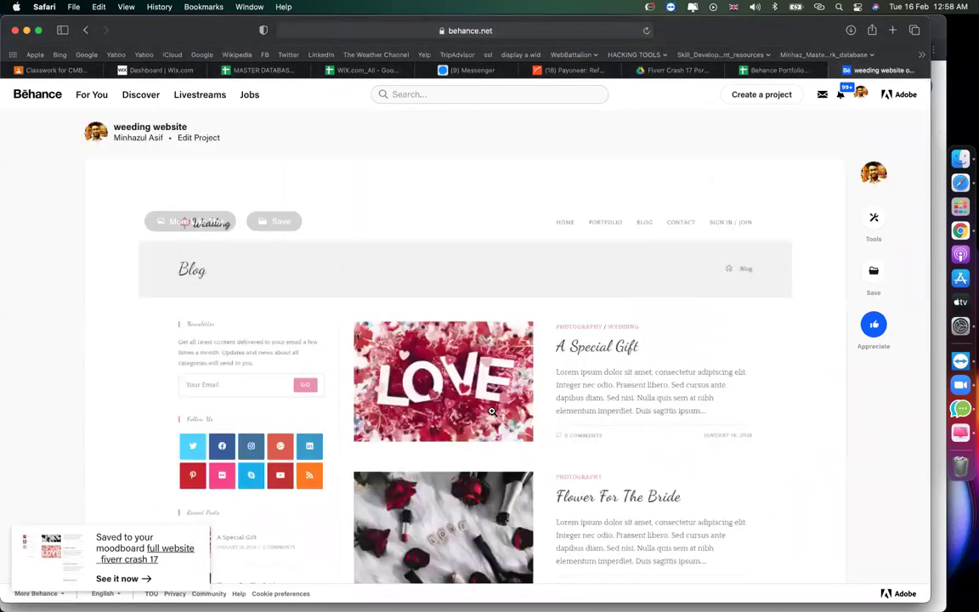